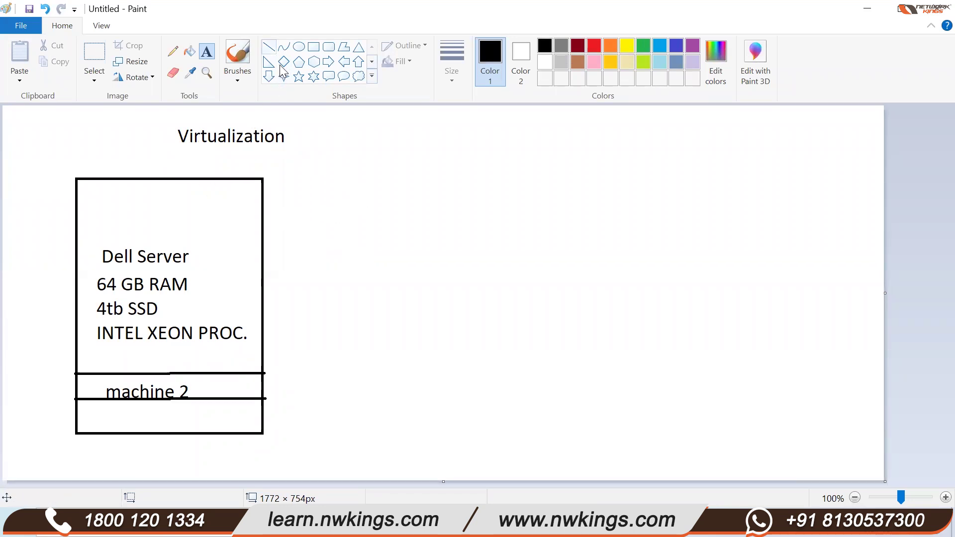
# - Draw a large rectangle right of the server box and place a text box inside it
pyautogui.click(314, 47)
pyautogui.moveTo(368, 165); pyautogui.dragTo(603, 453)
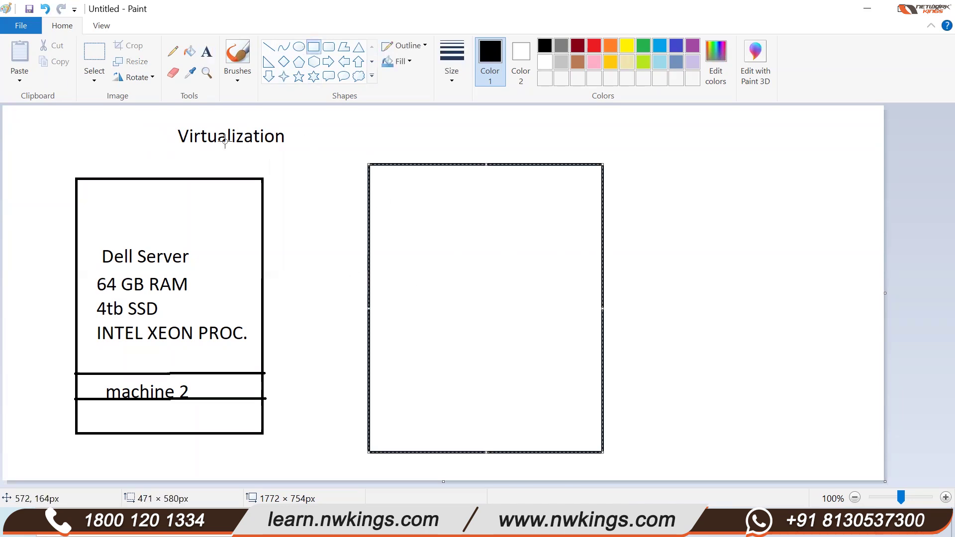
pyautogui.click(207, 52)
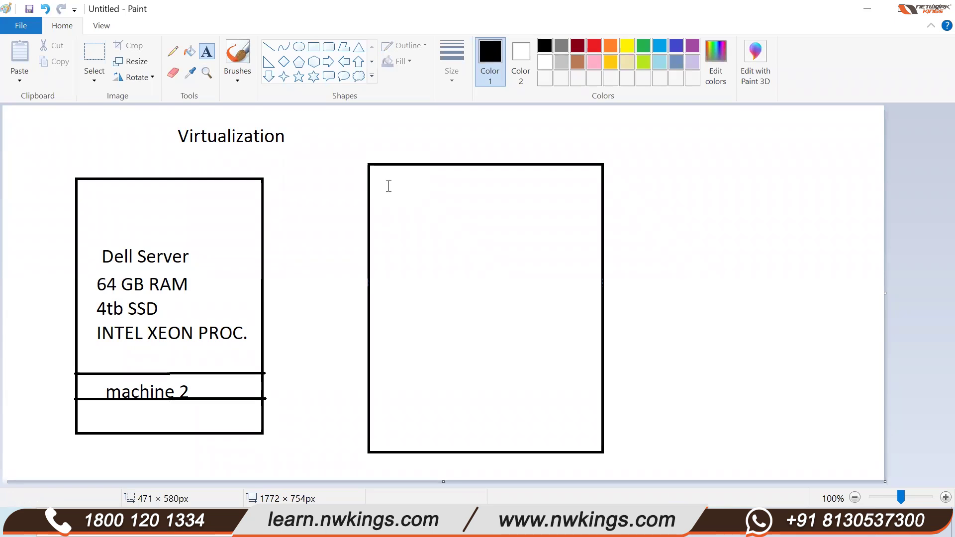
pyautogui.click(388, 174)
# - Write Hyperv, Virtual Box and VM ware on separate lines inside the new box
pyautogui.write('Hy')
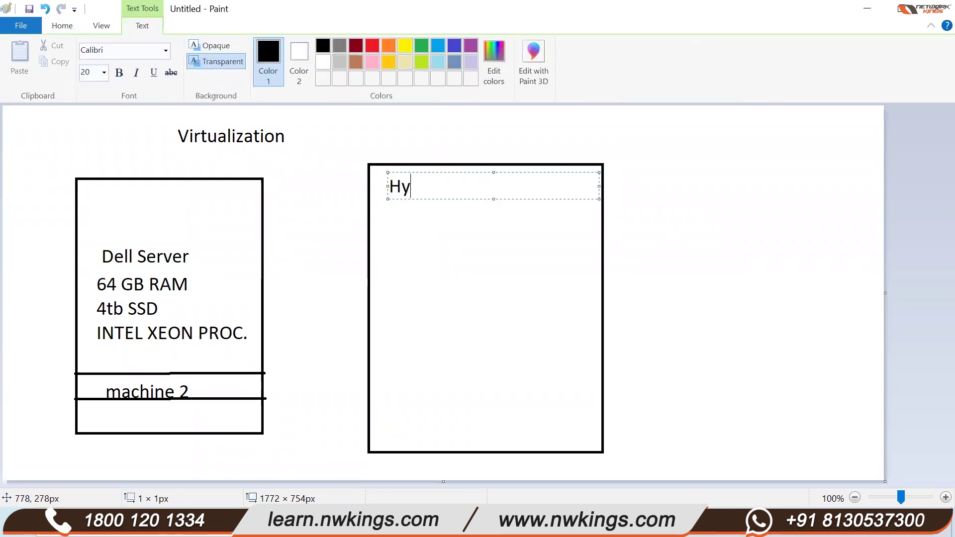
pyautogui.write('perv')
pyautogui.press('Return')
pyautogui.write('V')
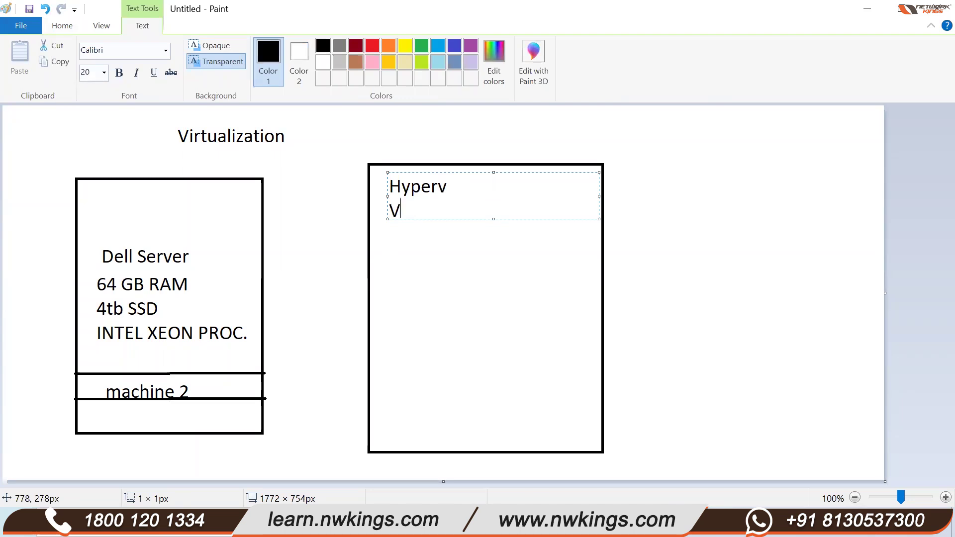
pyautogui.write('it')
pyautogui.press('BackSpace')
pyautogui.write('rtual')
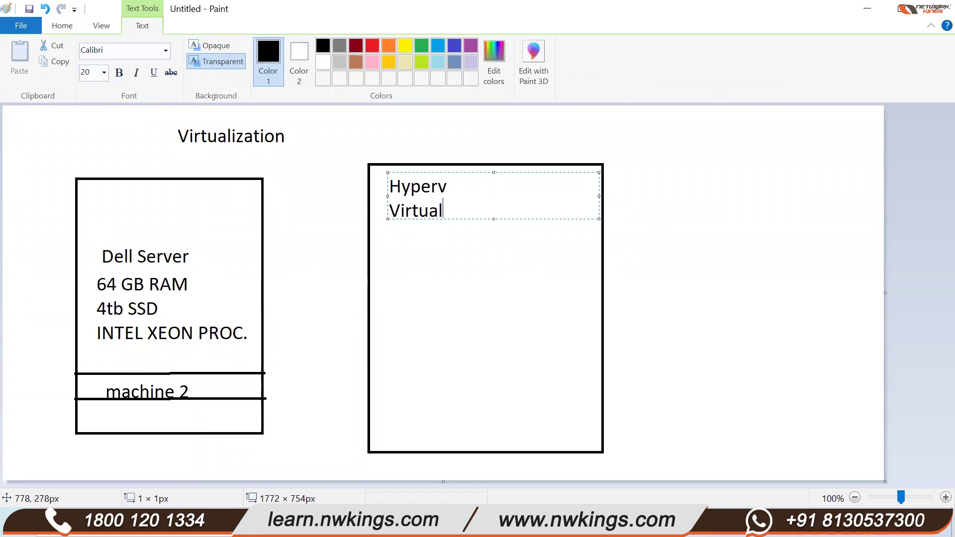
pyautogui.write(' Box')
pyautogui.press('Return')
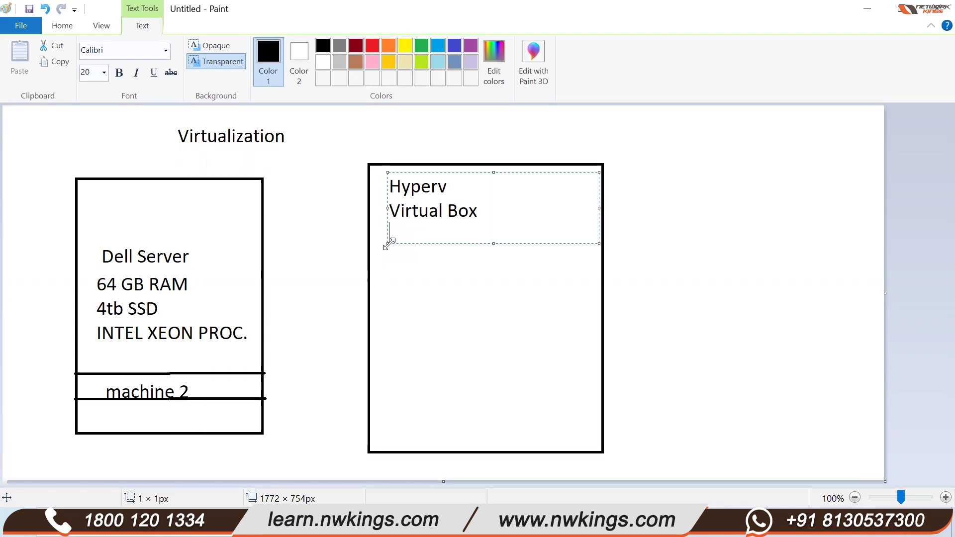
pyautogui.write('VM ware')
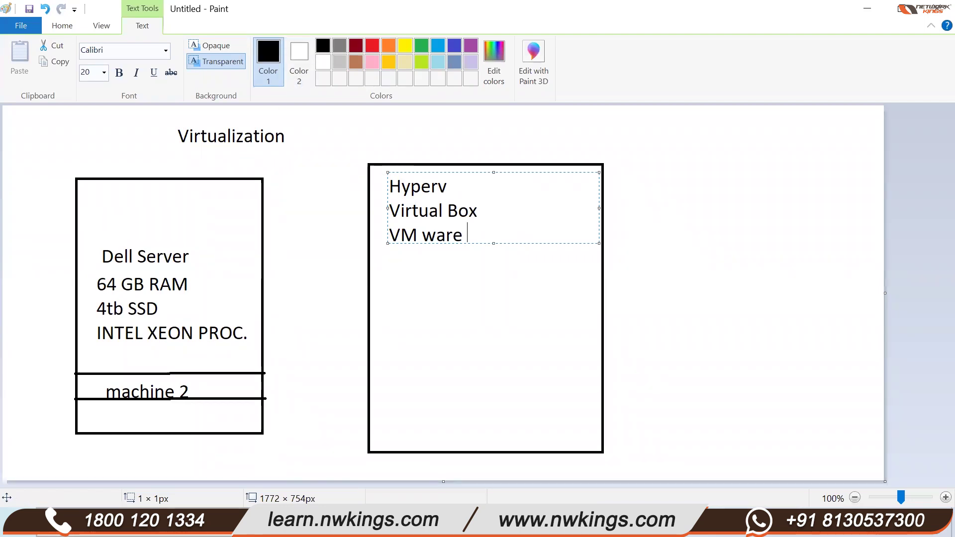
pyautogui.press('super+s')
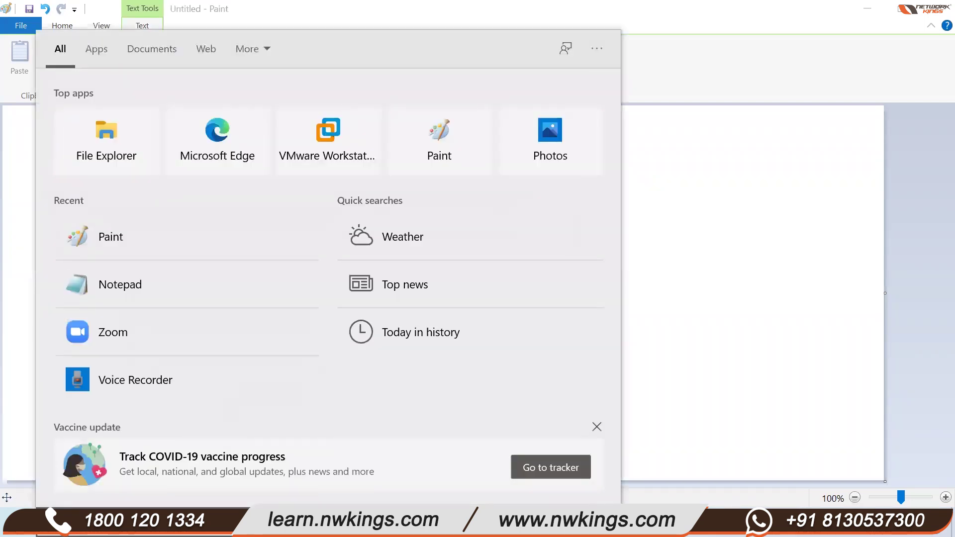
# - Open Turn Windows features on or off via a 'progr' search and expand Hyper-V
pyautogui.write('control')
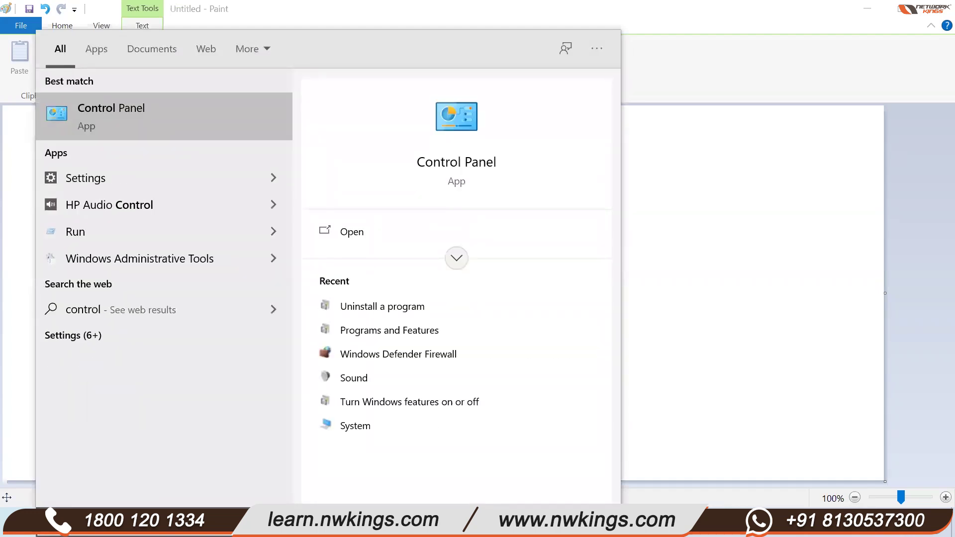
pyautogui.press('BackSpace')
pyautogui.press('BackSpace')
pyautogui.press('BackSpace')
pyautogui.press('BackSpace')
pyautogui.press('BackSpace')
pyautogui.press('BackSpace')
pyautogui.press('BackSpace')
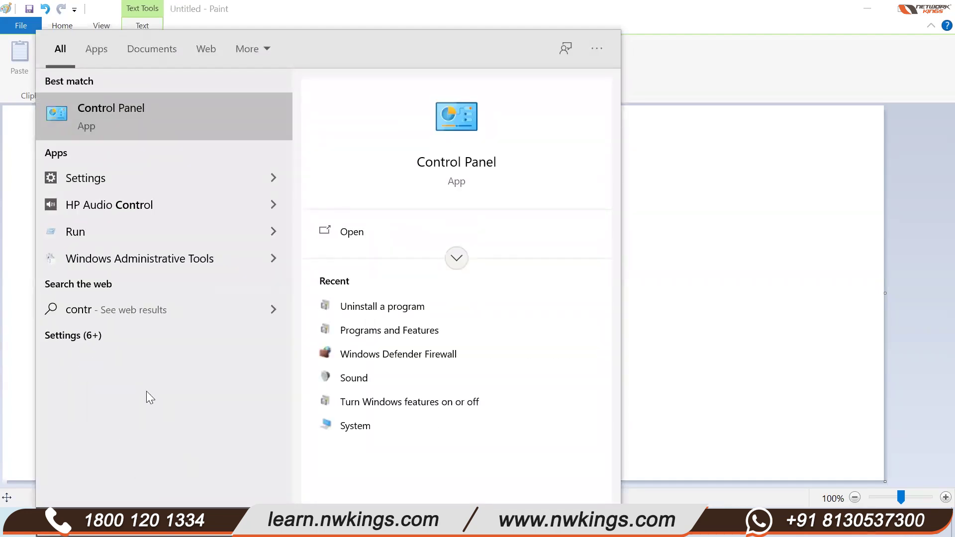
pyautogui.write('progr')
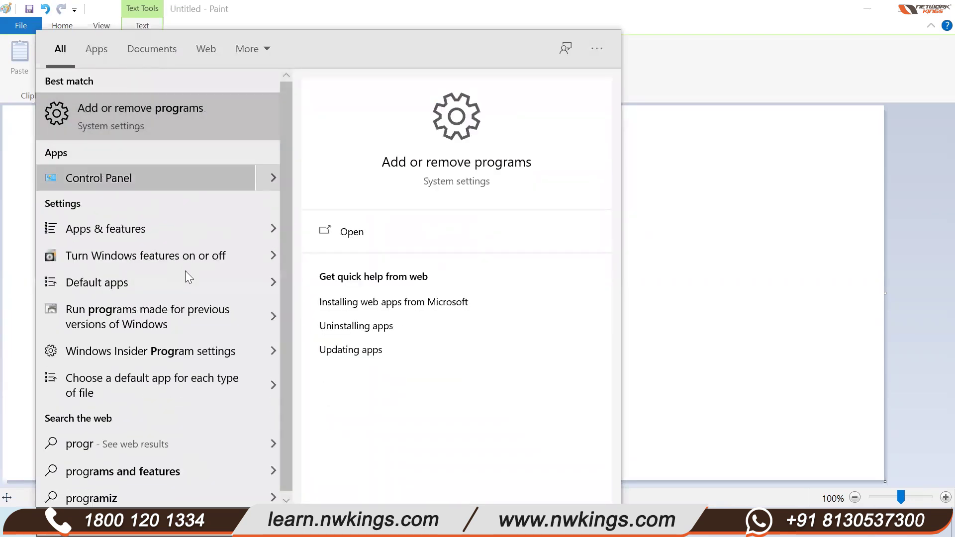
pyautogui.click(166, 252)
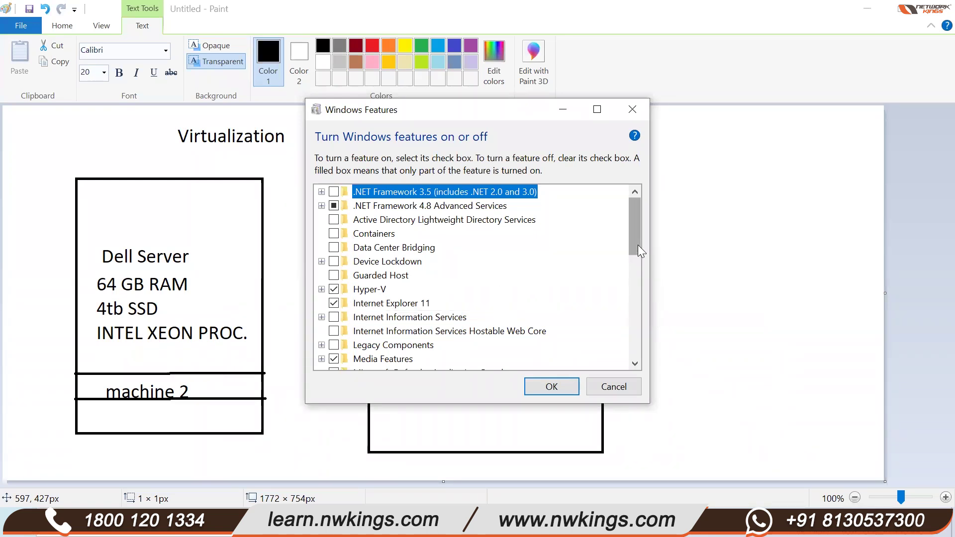
pyautogui.click(321, 289)
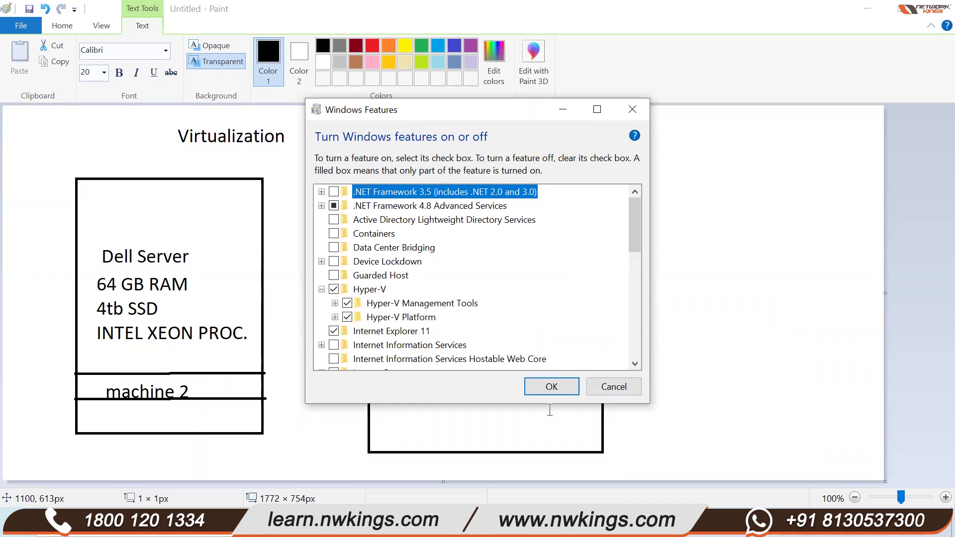
pyautogui.press('super+s')
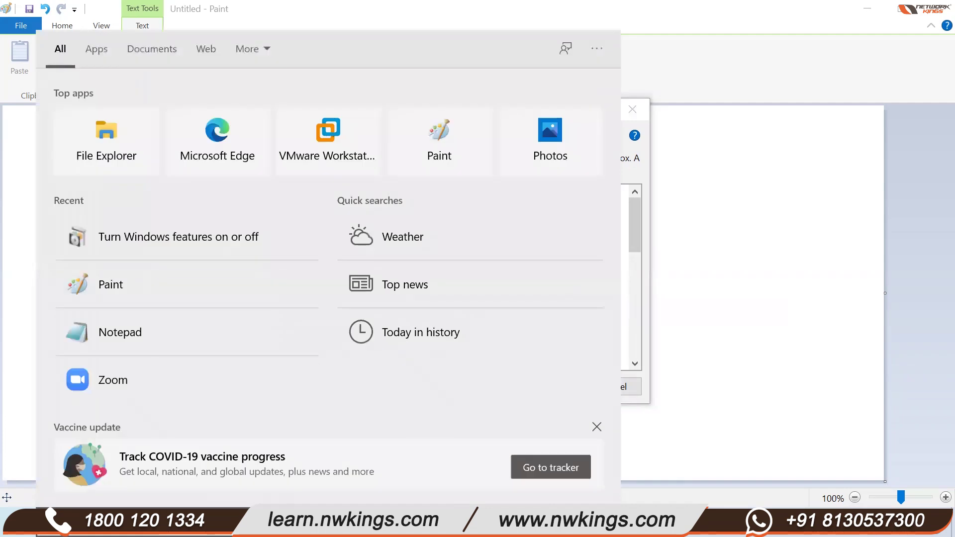
pyautogui.write('hyper')
pyautogui.click(207, 132)
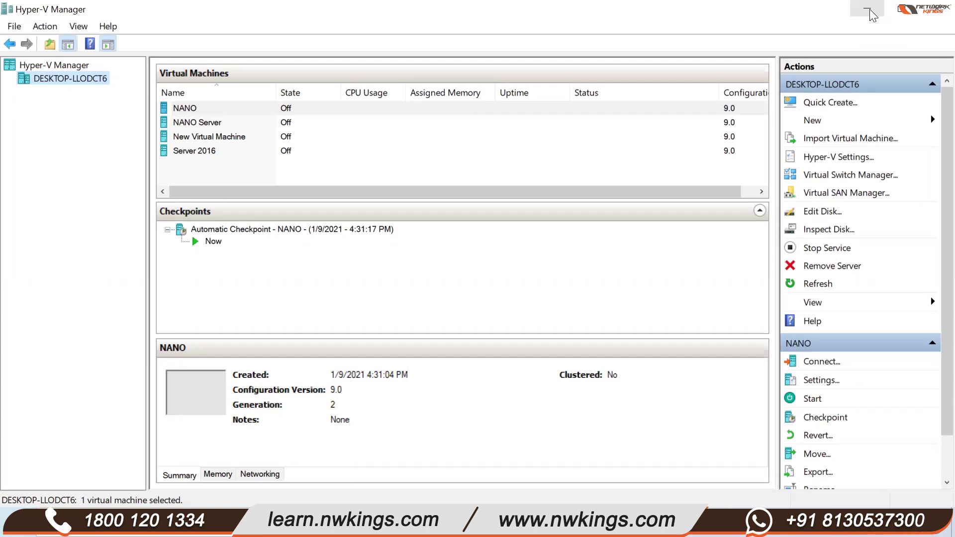
pyautogui.click(870, 15)
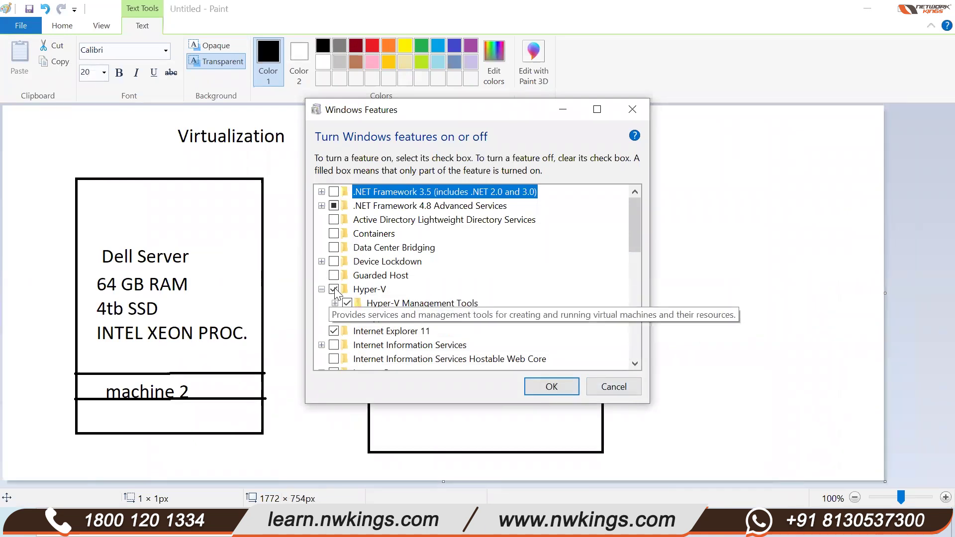
# - Cancel the Windows Features dialog without changes and bring up Windows search
pyautogui.click(613, 386)
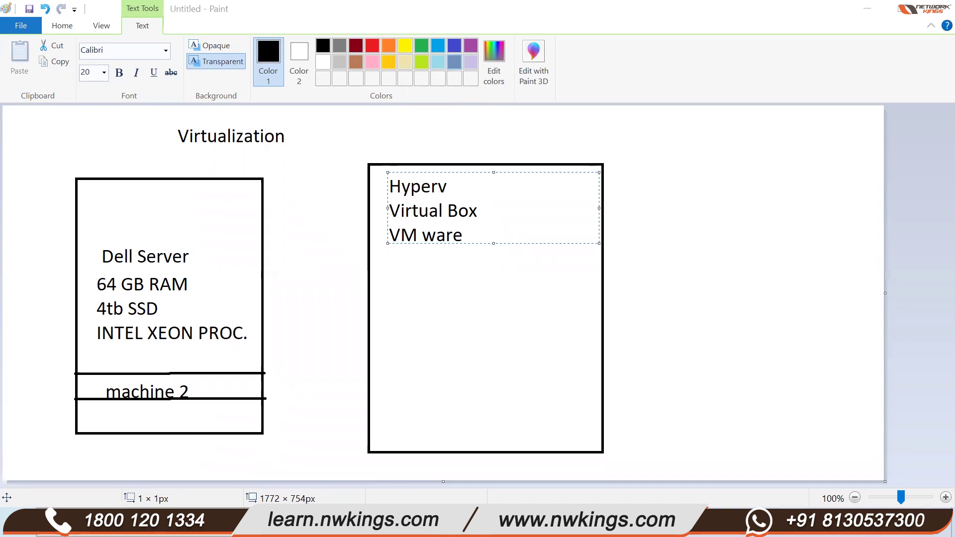
pyautogui.press('super')
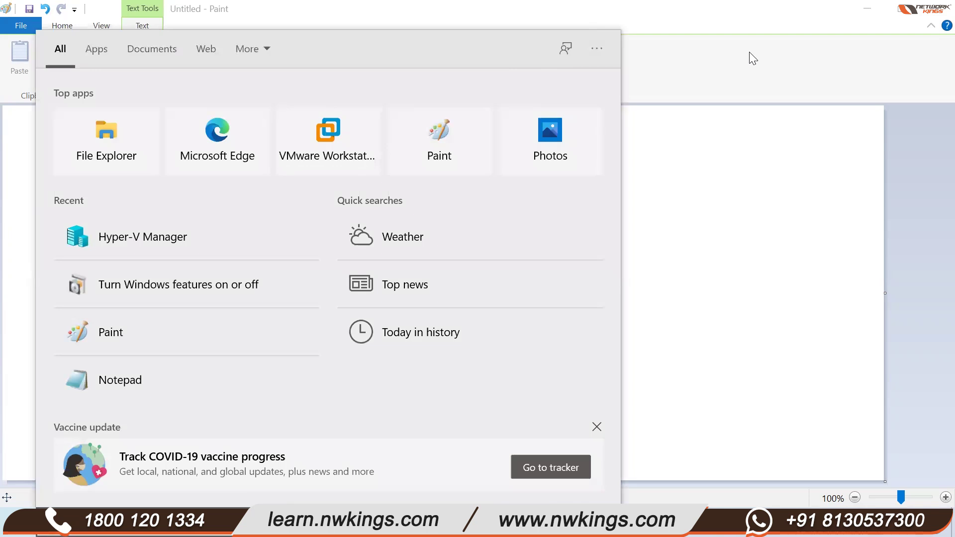
# - Reopen Windows features via a 'pro' search, expand Hyper-V to review it, then cancel
pyautogui.click(754, 79)
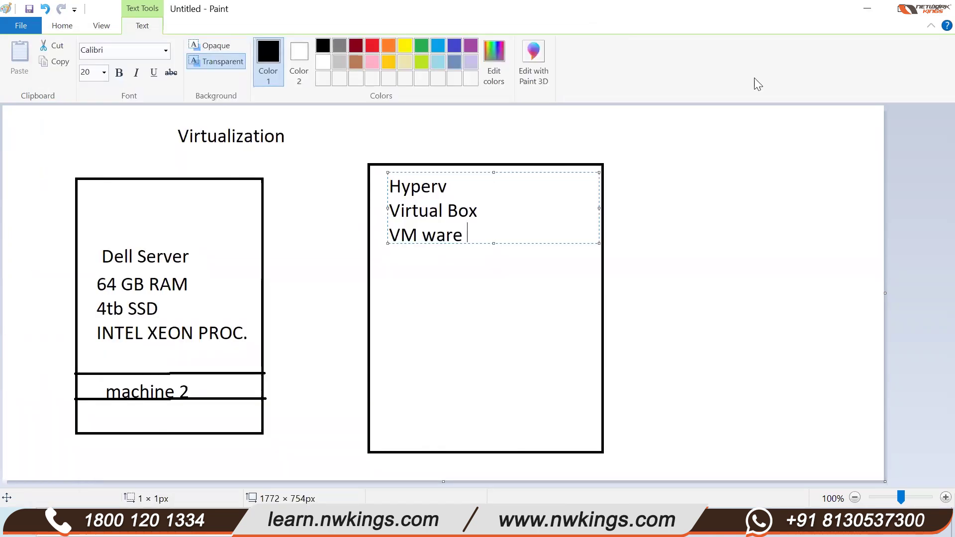
pyautogui.click(140, 503)
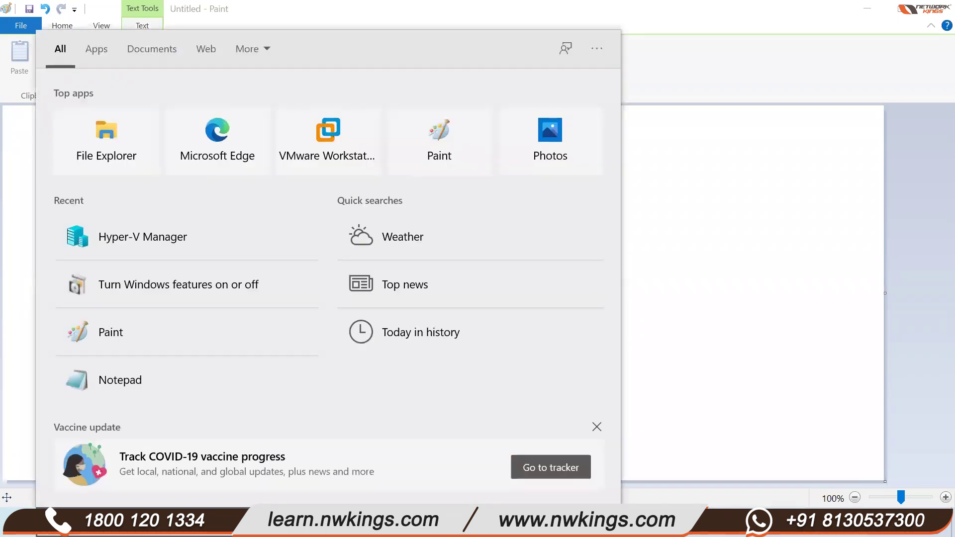
pyautogui.write('prof')
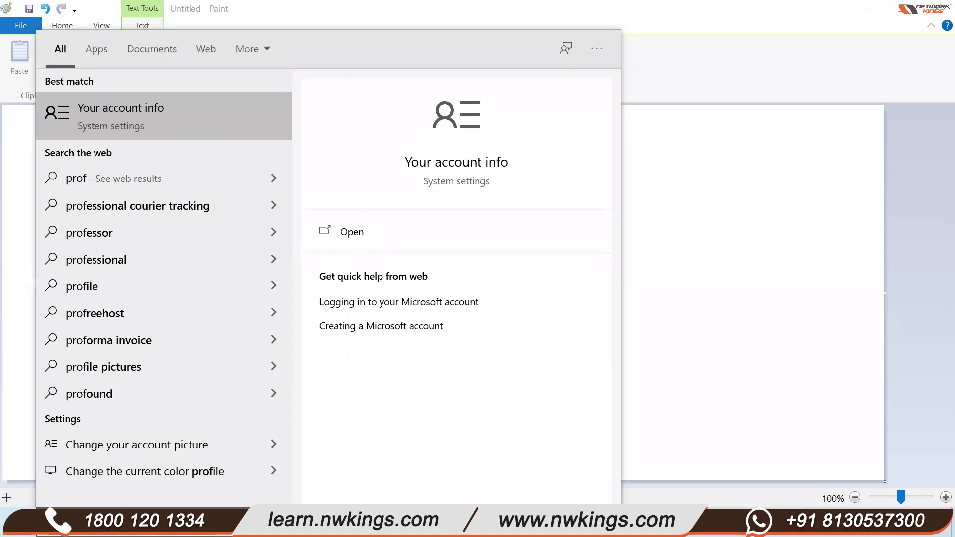
pyautogui.press('BackSpace')
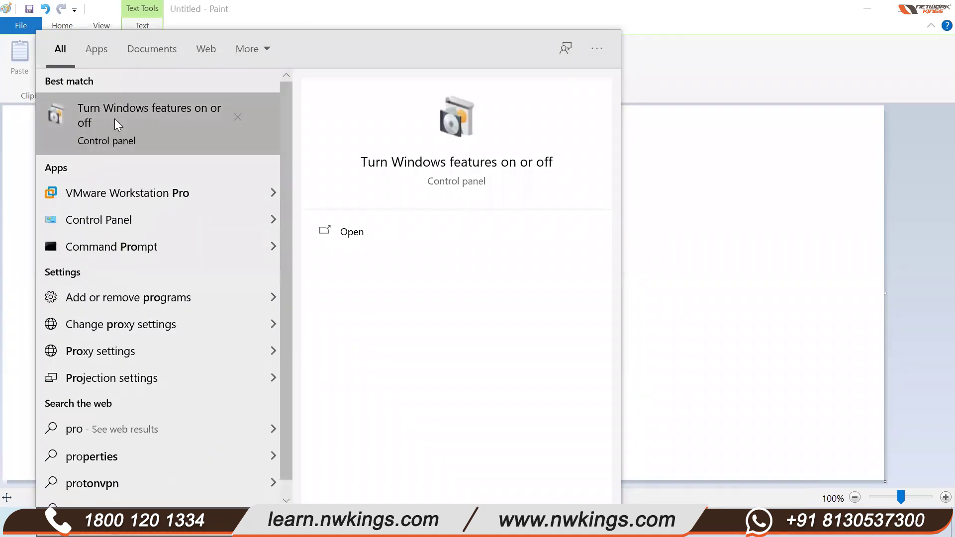
pyautogui.click(148, 130)
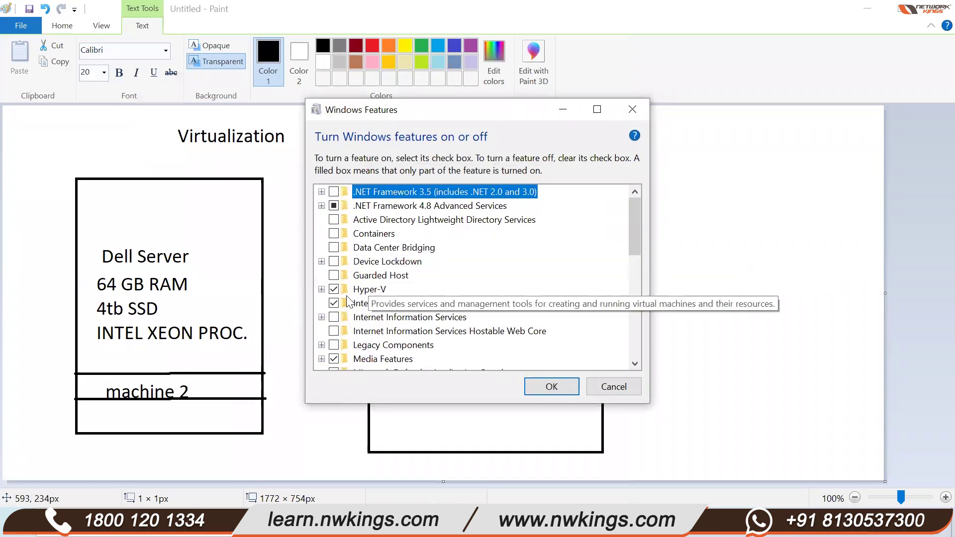
pyautogui.doubleClick(334, 289)
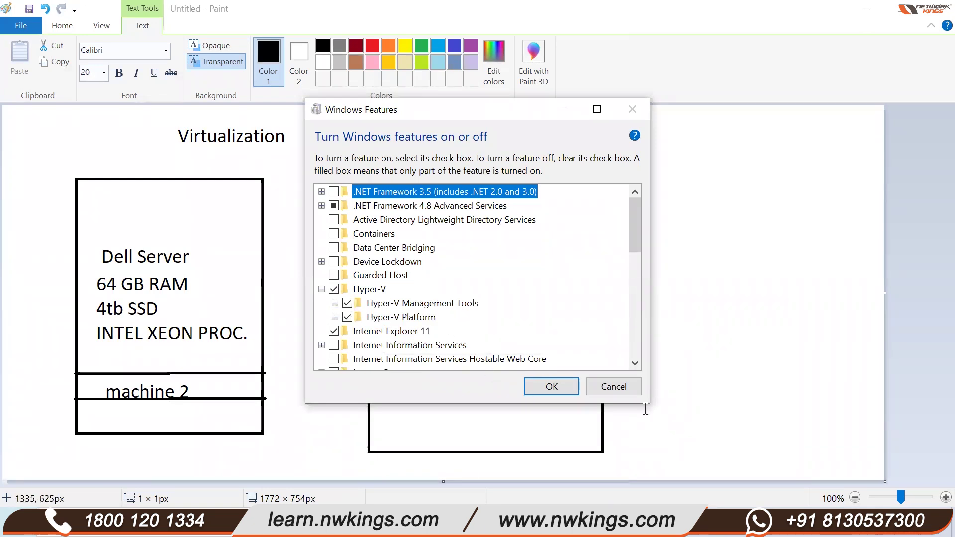
pyautogui.click(613, 387)
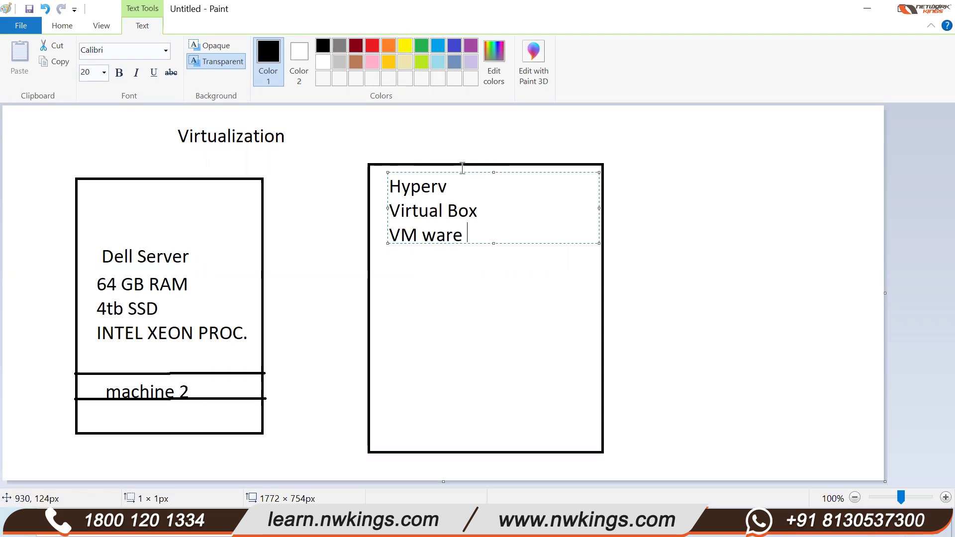
# - Minimize the Paint virtualization diagram to reveal the Windows desktop
pyautogui.click(876, 12)
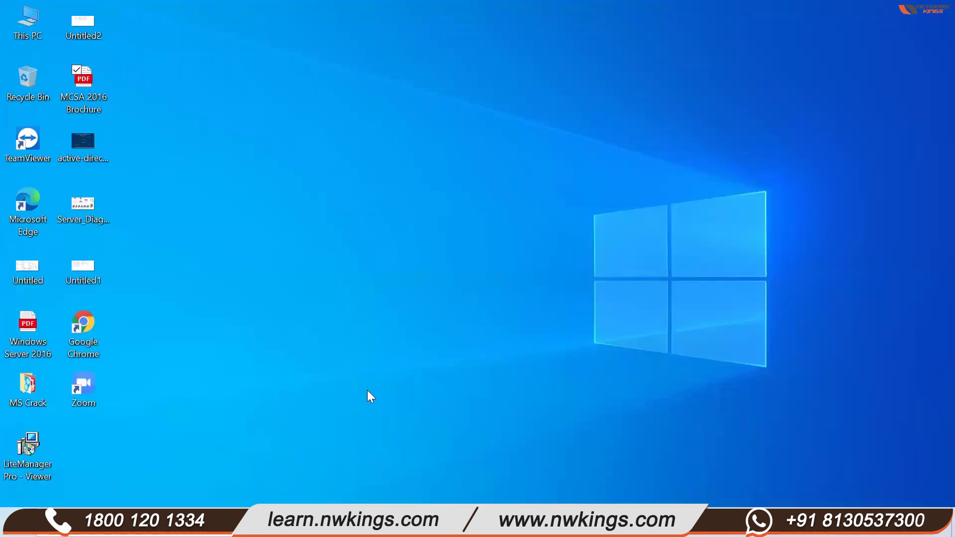
pyautogui.press('super+e')
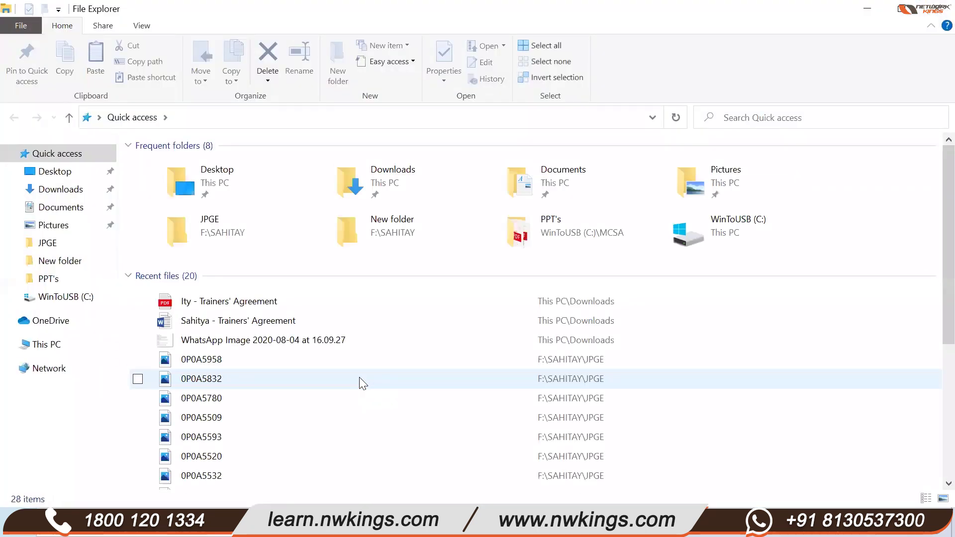
pyautogui.click(861, 8)
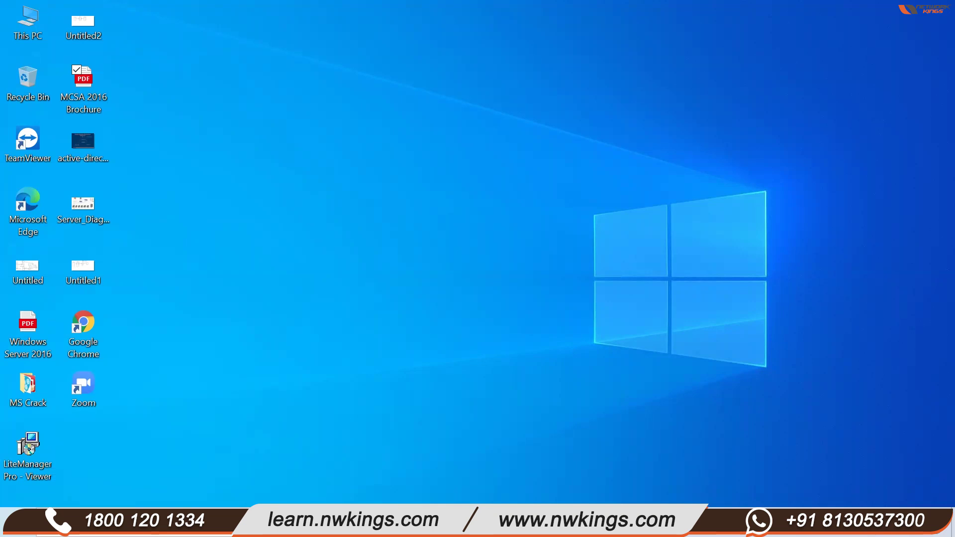
pyautogui.moveTo(382, 528)
pyautogui.moveTo(382, 527)
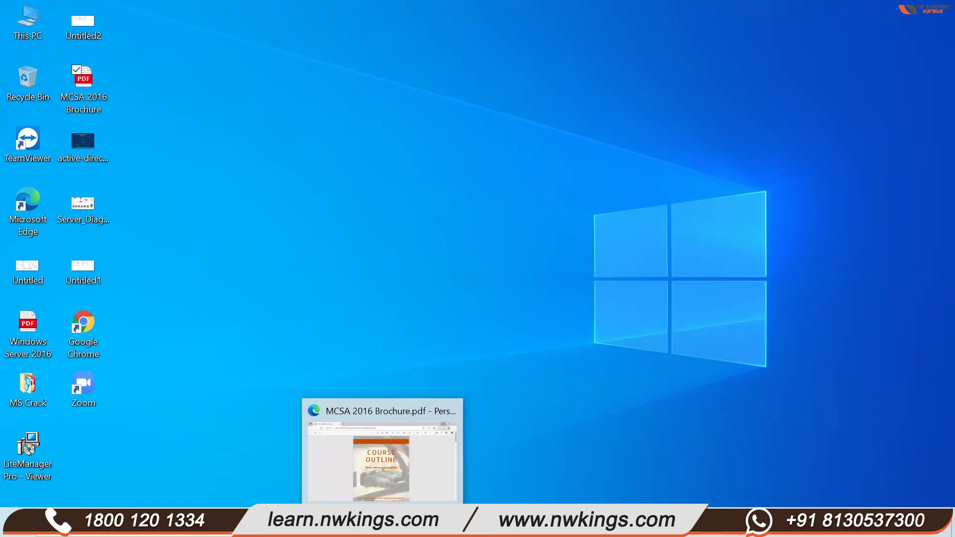
# - Dismiss the Edge preview and maximize the VMware Workstation 16 Pro window
pyautogui.click(328, 263)
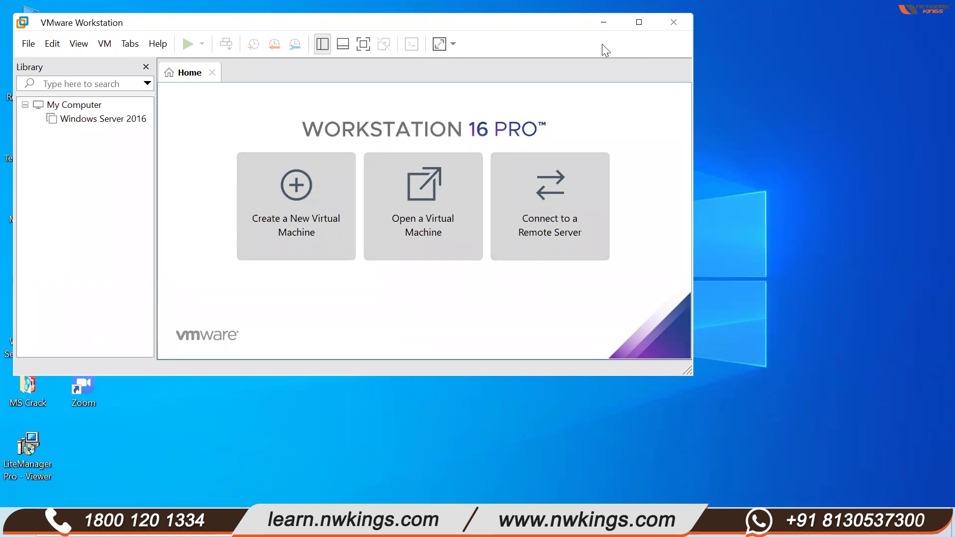
pyautogui.doubleClick(286, 25)
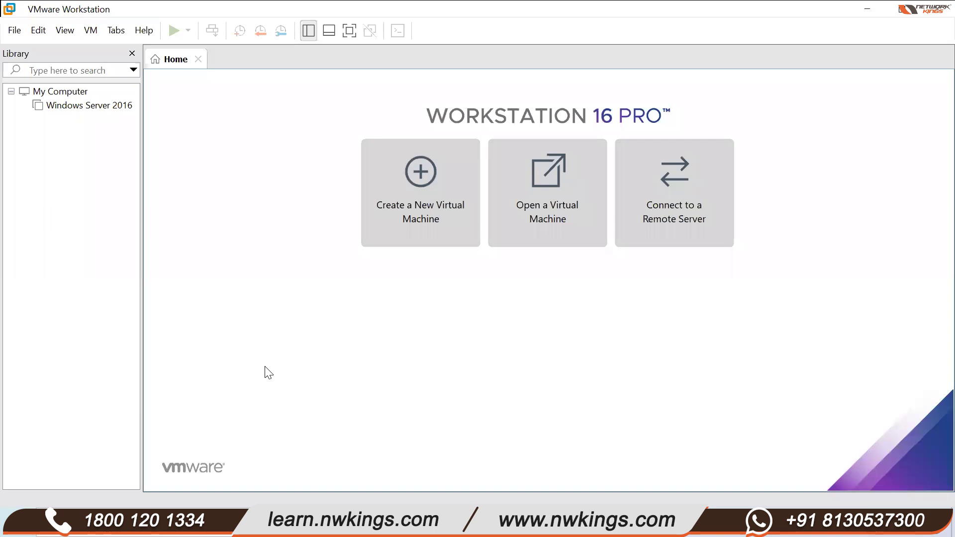
# - Bring up Windows search over the VMware Workstation home screen
pyautogui.press('super+s')
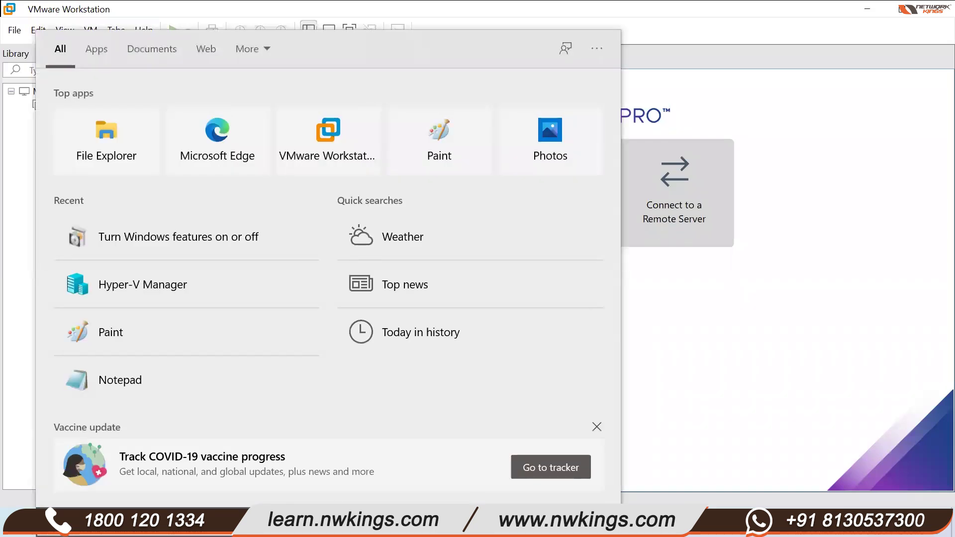
# - Launch Chrome and search Google for 'server 2016 iso download'
pyautogui.write('chro')
pyautogui.press('Return')
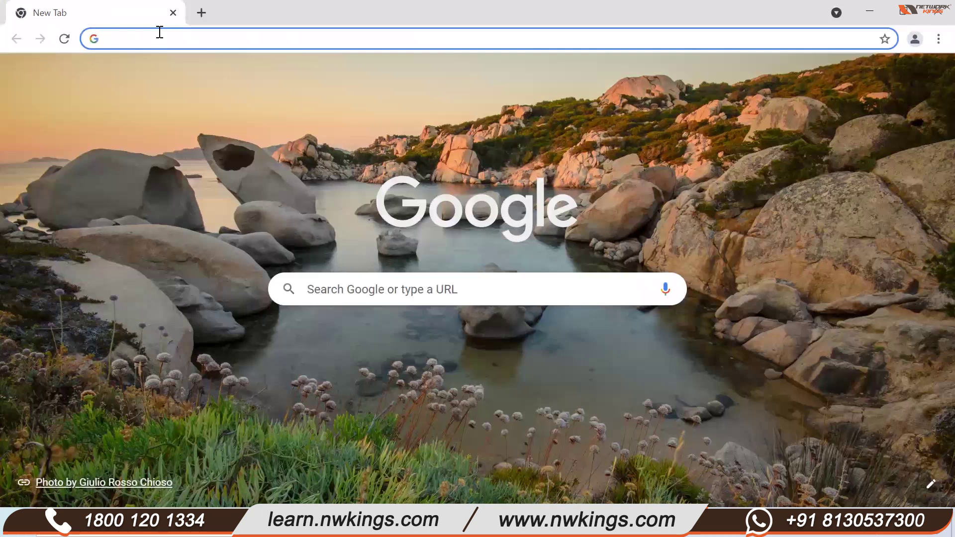
pyautogui.write('wi')
pyautogui.press('BackSpace')
pyautogui.press('BackSpace')
pyautogui.write('server')
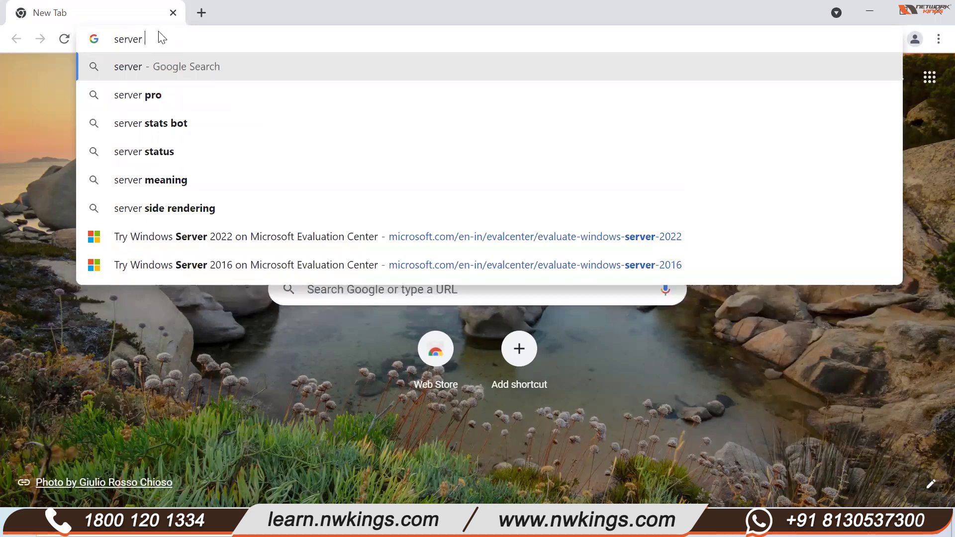
pyautogui.write(' 2016')
pyautogui.click(199, 105)
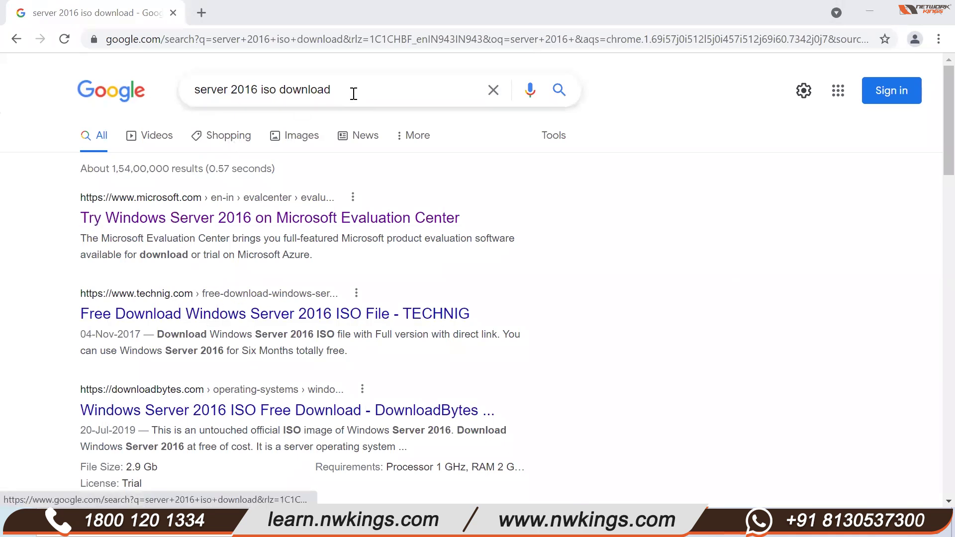
pyautogui.tripleClick(162, 100)
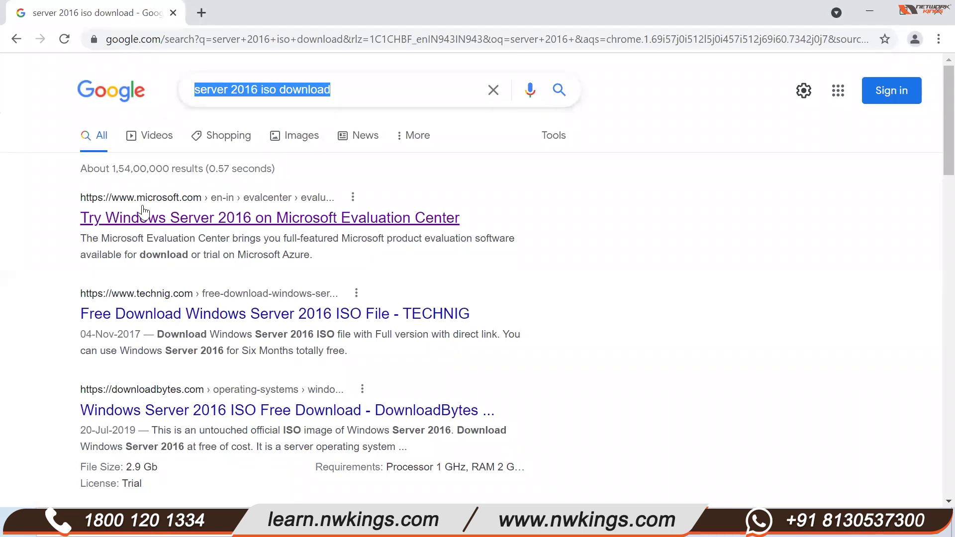
# - Review the Evaluation Center's Windows Server 2016 page, then open the Windows Server 2019 evaluation
pyautogui.click(229, 224)
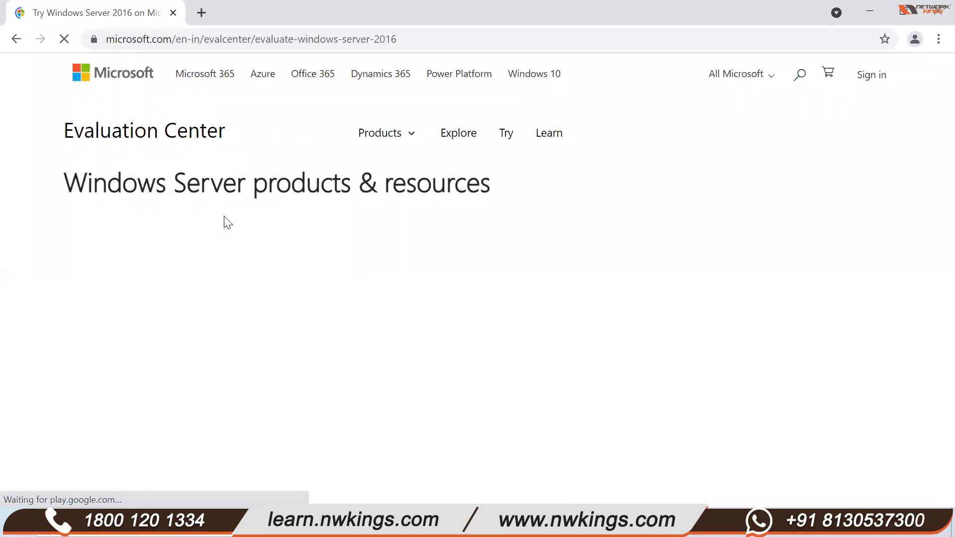
pyautogui.scroll(-8, 214, 351)
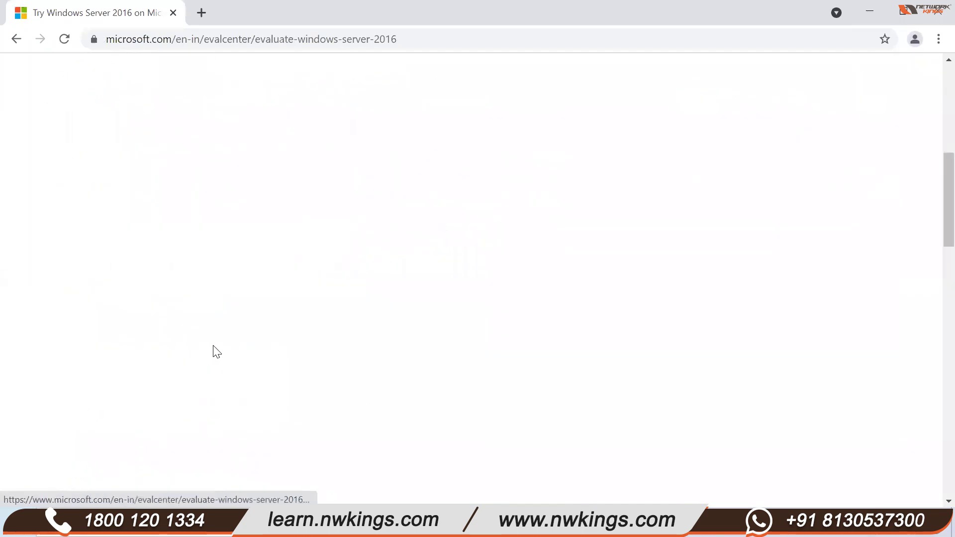
pyautogui.scroll(2, 157, 339)
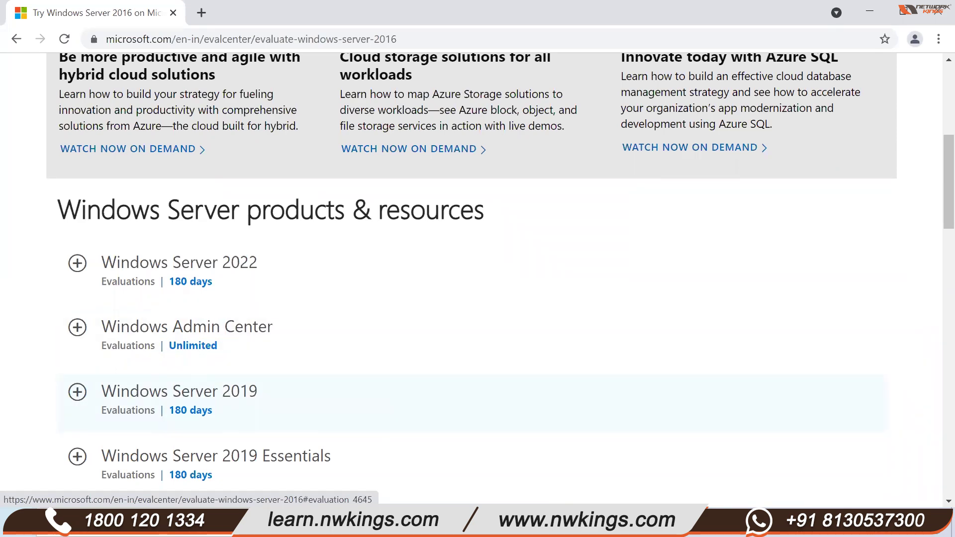
pyautogui.scroll(-2, 236, 450)
pyautogui.scroll(-5, 236, 450)
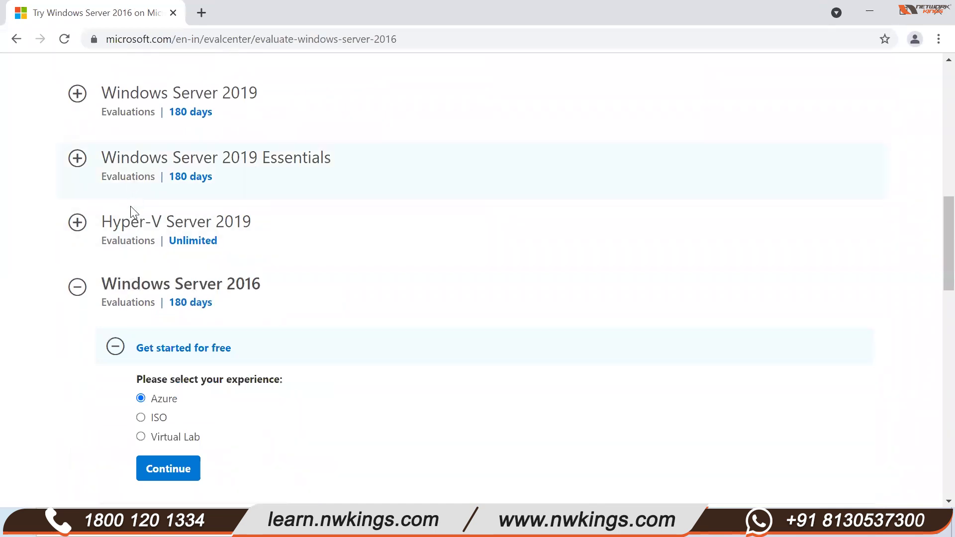
pyautogui.scroll(1, 131, 214)
pyautogui.click(123, 172)
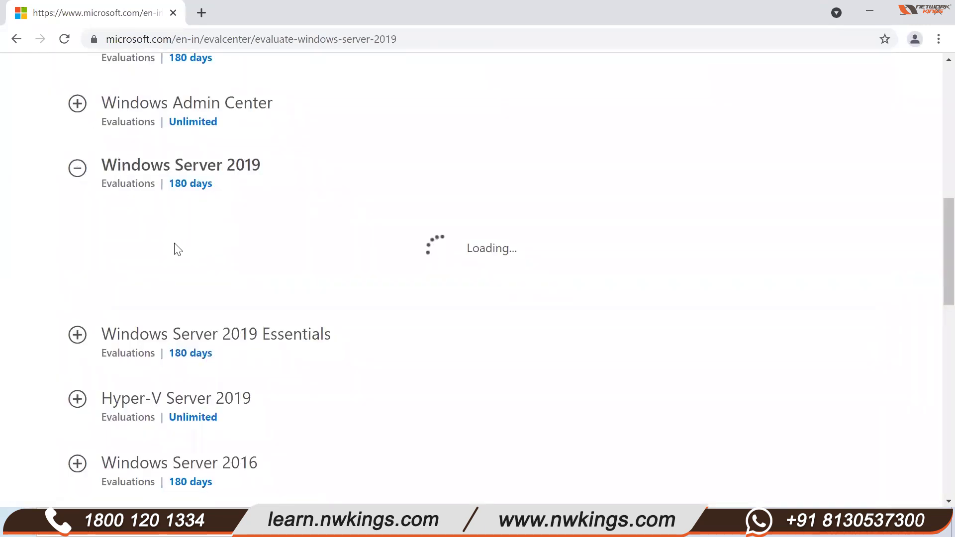
# - Select the VHD option under Windows Server 2019's Get started for free
pyautogui.scroll(-2, 155, 249)
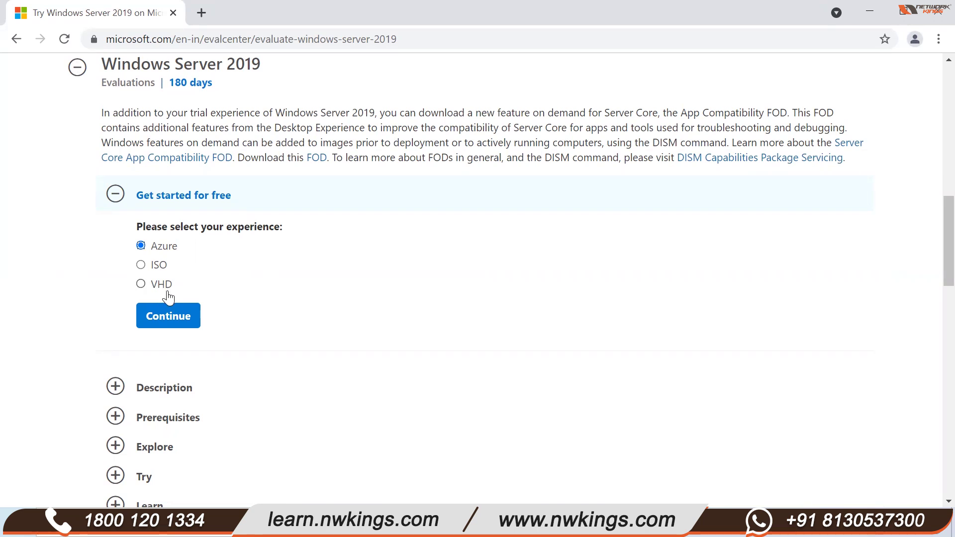
pyautogui.click(141, 283)
# - Choose the ISO download and fill in the first name, last name and company with suggested entries
pyautogui.click(140, 265)
pyautogui.click(160, 318)
pyautogui.click(441, 245)
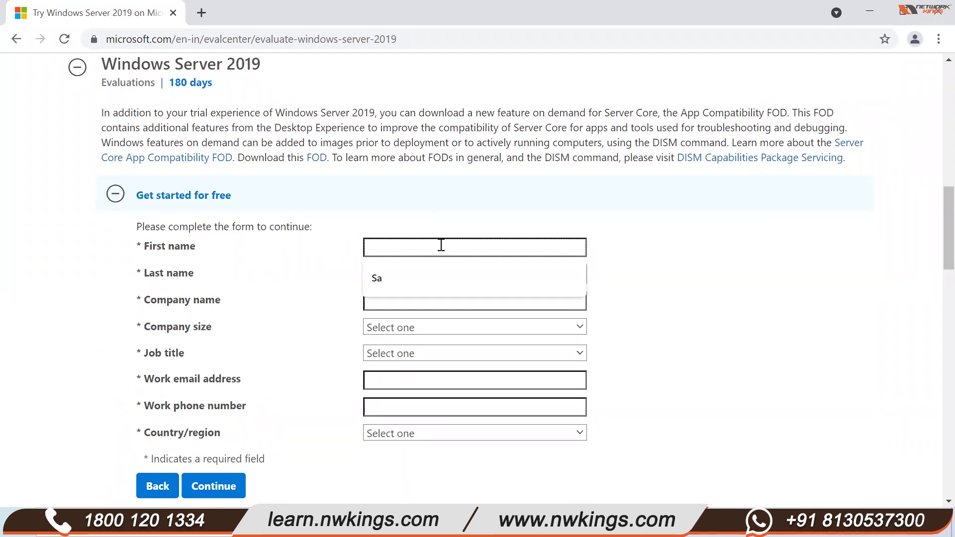
pyautogui.click(434, 275)
pyautogui.click(381, 273)
pyautogui.click(385, 308)
pyautogui.click(389, 305)
pyautogui.click(392, 330)
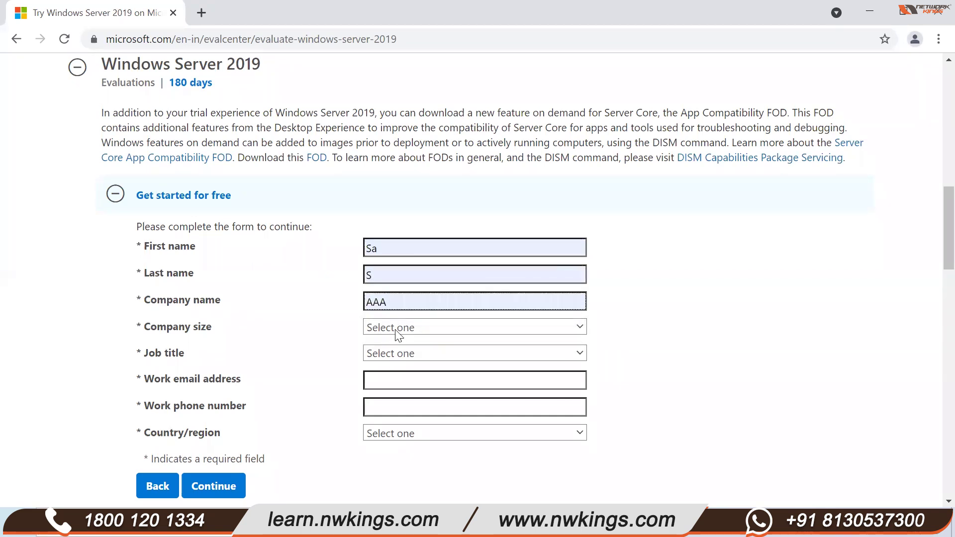
# - Set company size 2-4 and job title Other IT Professional, and fill in the work e-mail and phone
pyautogui.click(398, 328)
pyautogui.click(369, 166)
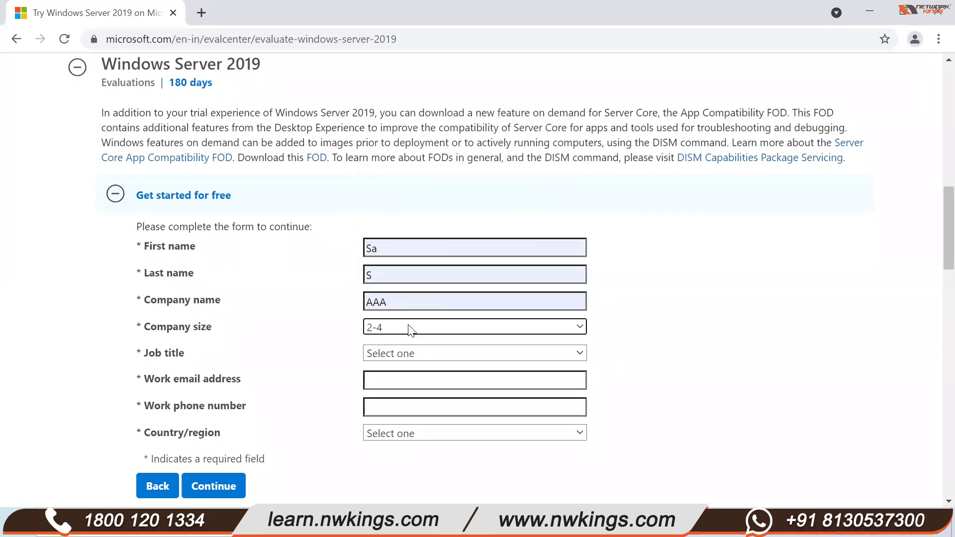
pyautogui.click(406, 355)
pyautogui.click(397, 284)
pyautogui.click(404, 378)
pyautogui.click(414, 401)
pyautogui.click(391, 416)
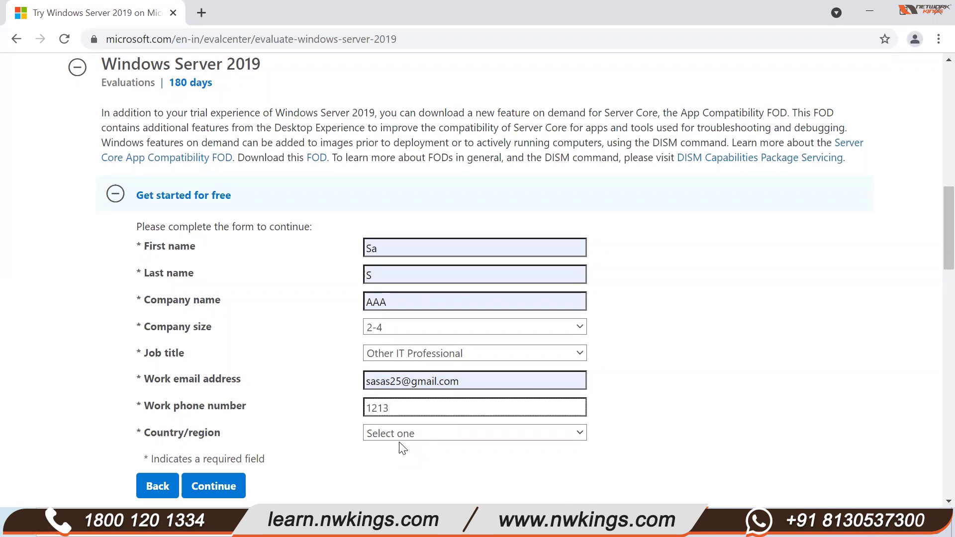
pyautogui.press('BackSpace')
pyautogui.press('BackSpace')
# - Set the country/region to India and submit the sign-up form
pyautogui.scroll(-3, 393, 438)
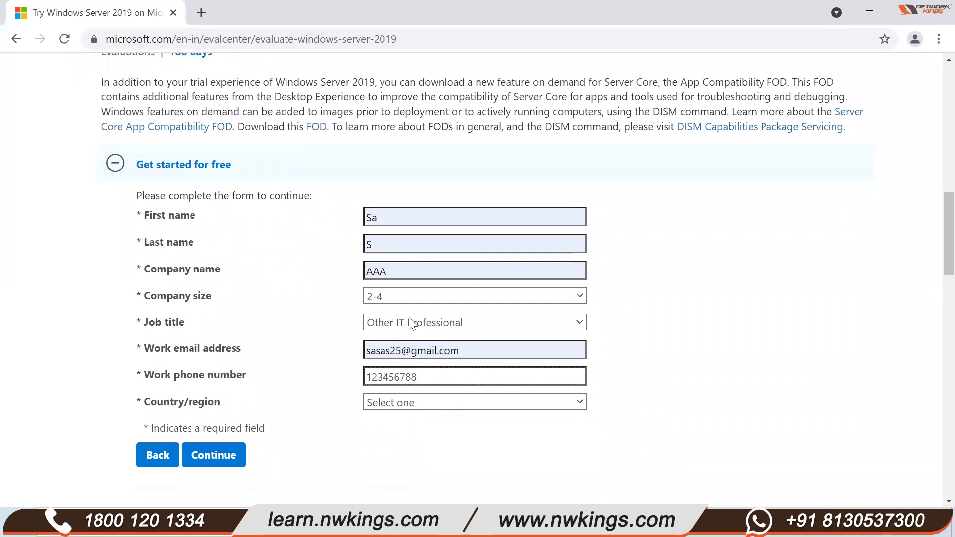
pyautogui.click(426, 286)
pyautogui.scroll(-5, 413, 145)
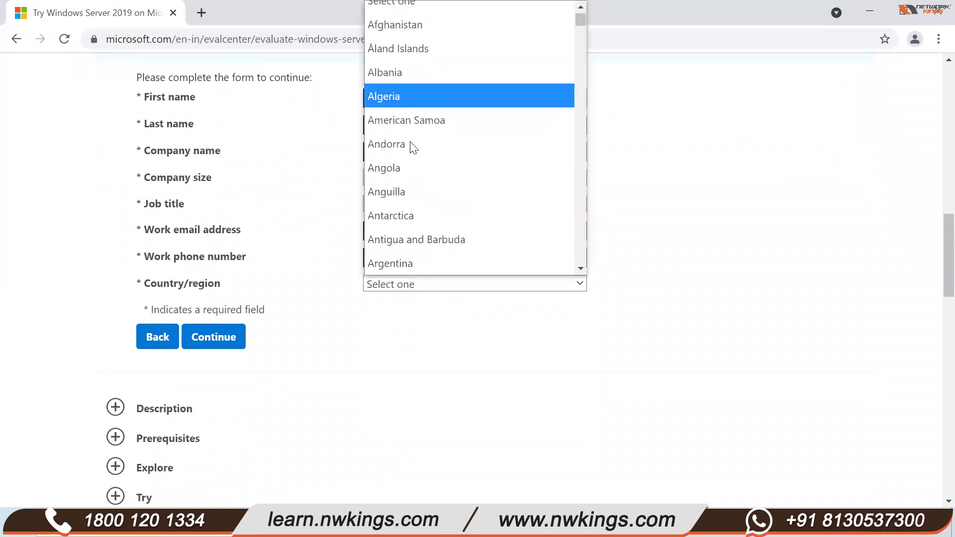
pyautogui.press('i')
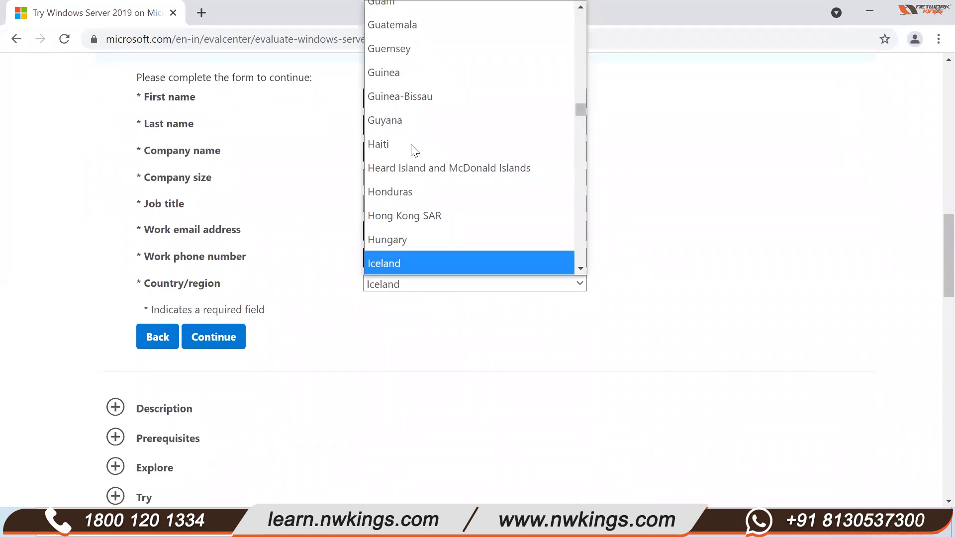
pyautogui.scroll(-3, 412, 251)
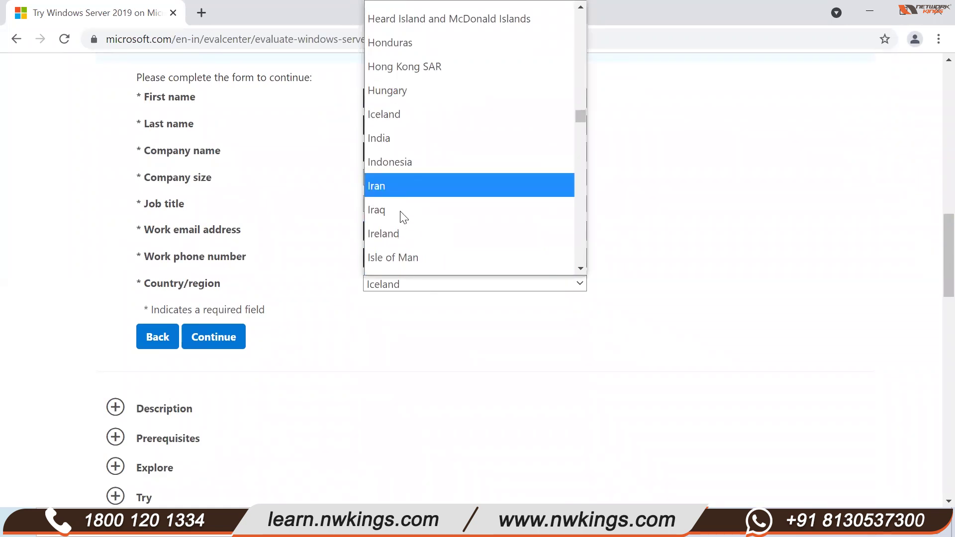
pyautogui.click(404, 144)
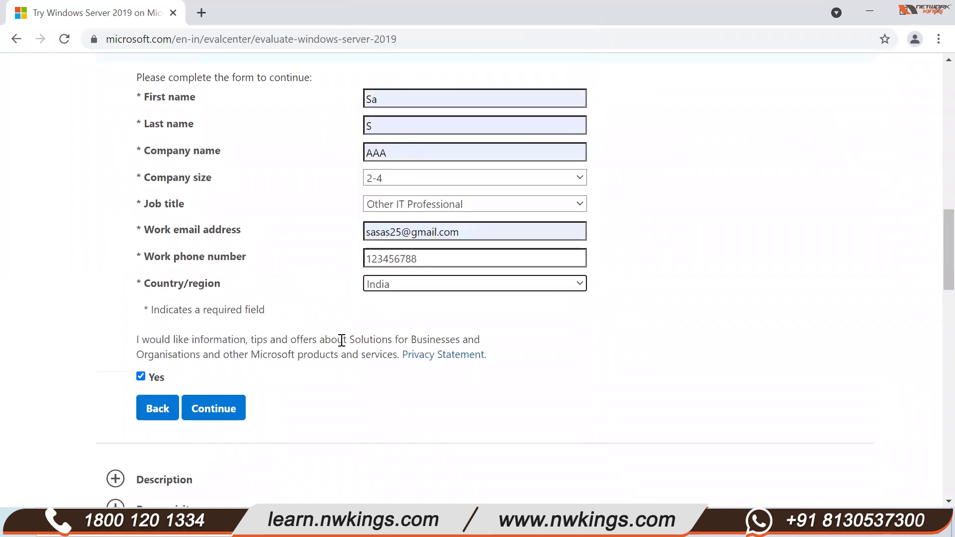
pyautogui.click(213, 409)
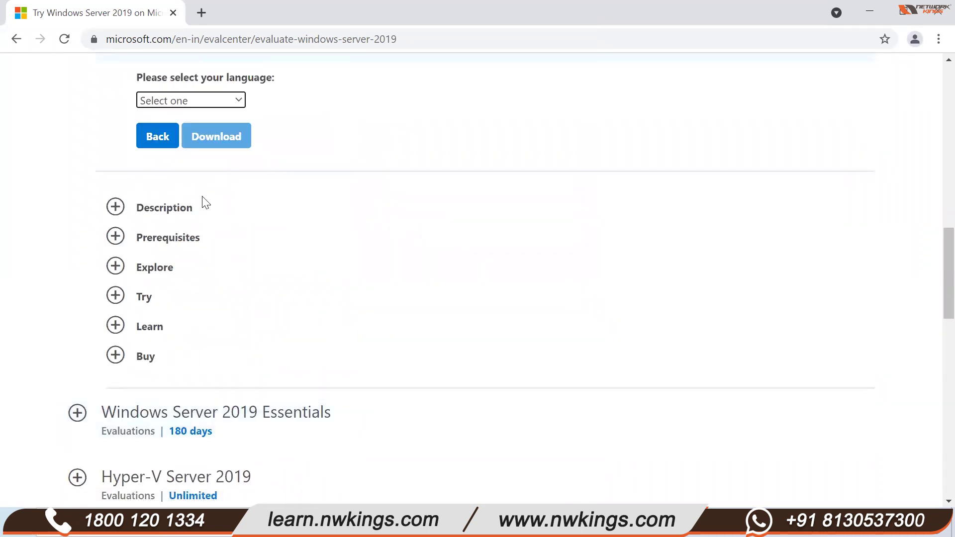
# - Select English as the language and start the Windows Server 2019 evaluation ISO download
pyautogui.scroll(2, 205, 202)
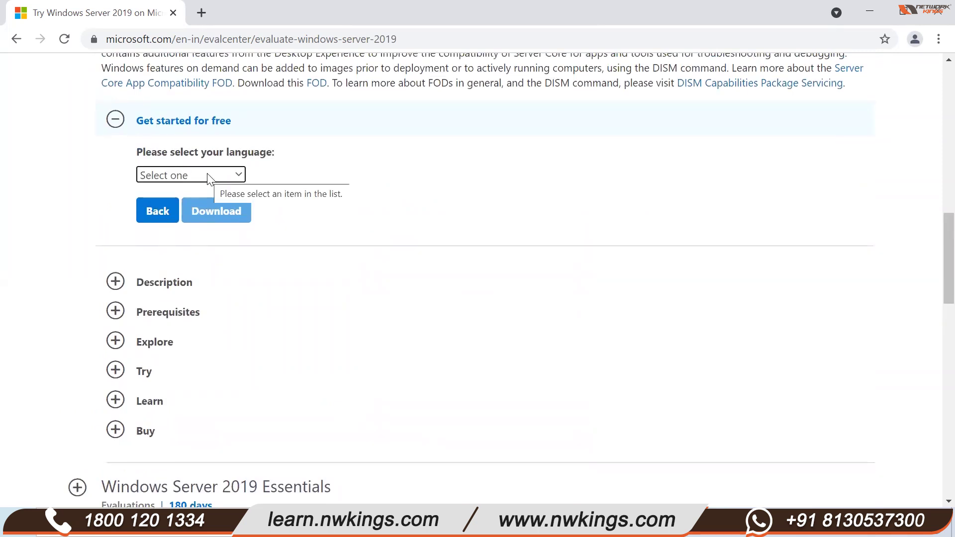
pyautogui.click(206, 176)
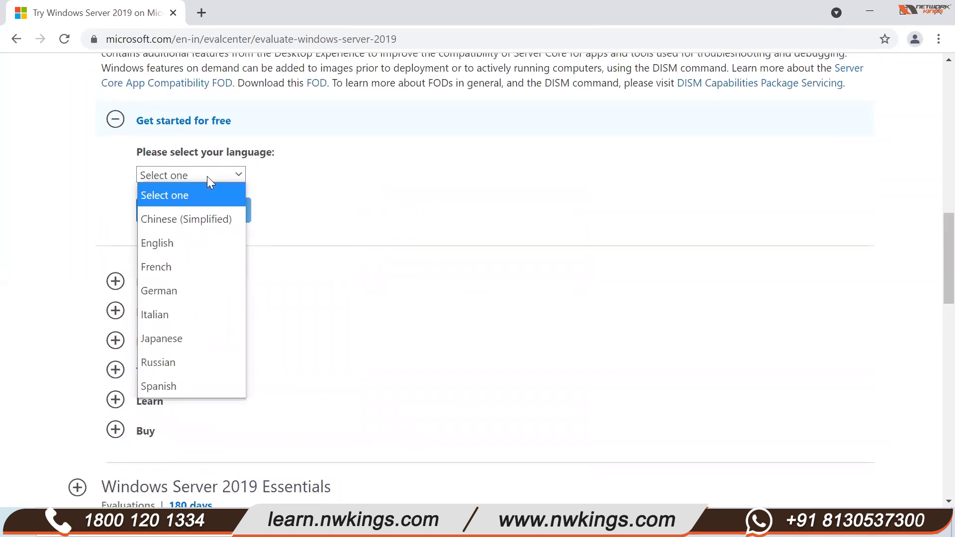
pyautogui.click(183, 241)
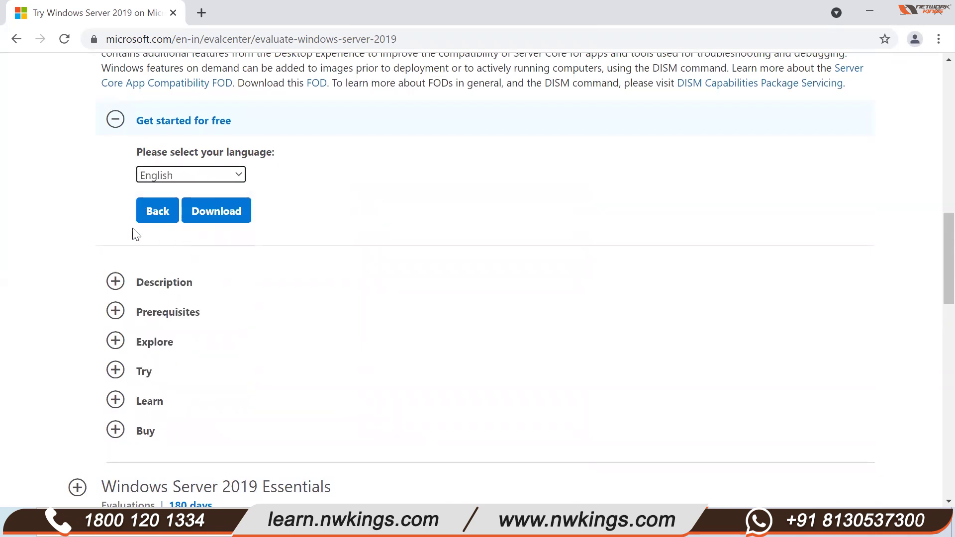
pyautogui.click(225, 213)
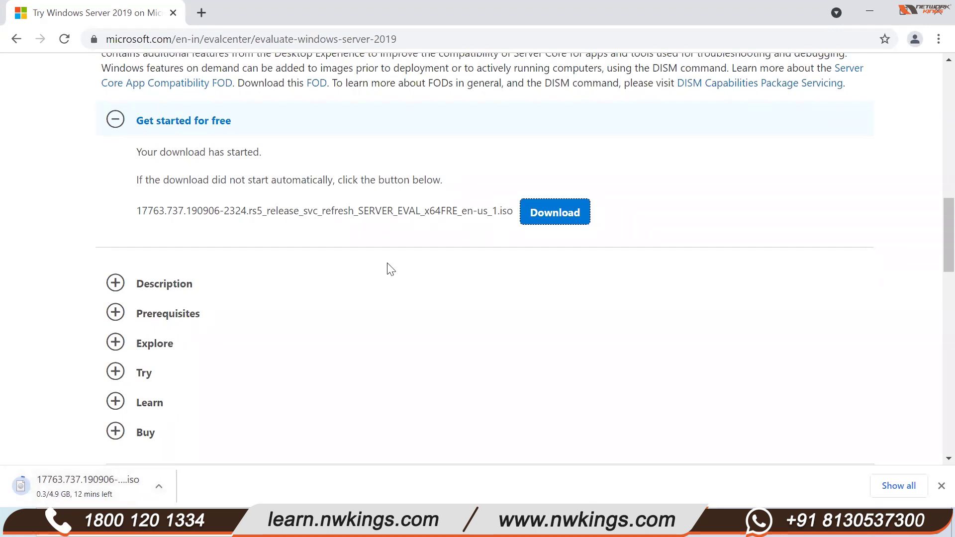
# - Scroll through the Evaluation Center page while the ISO keeps downloading
pyautogui.scroll(10, 390, 269)
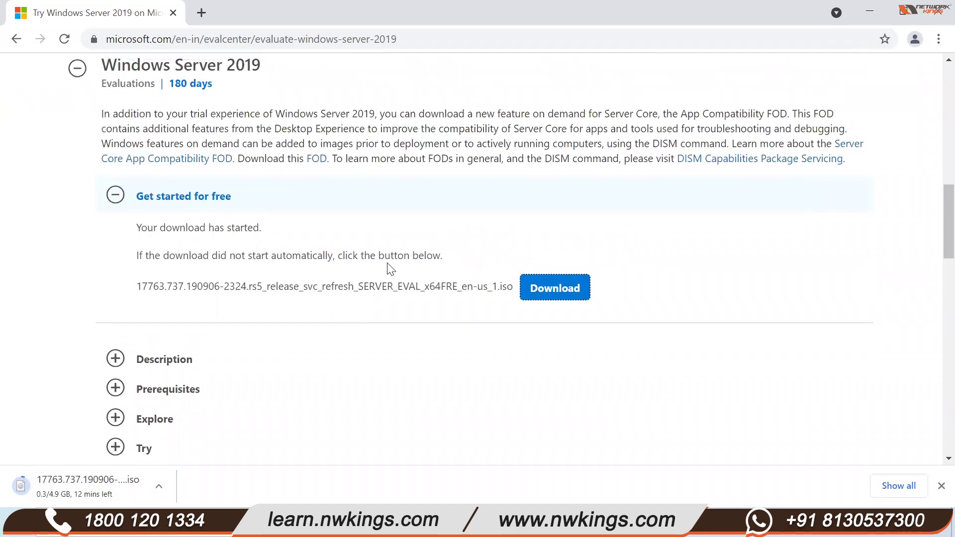
pyautogui.scroll(6, 389, 269)
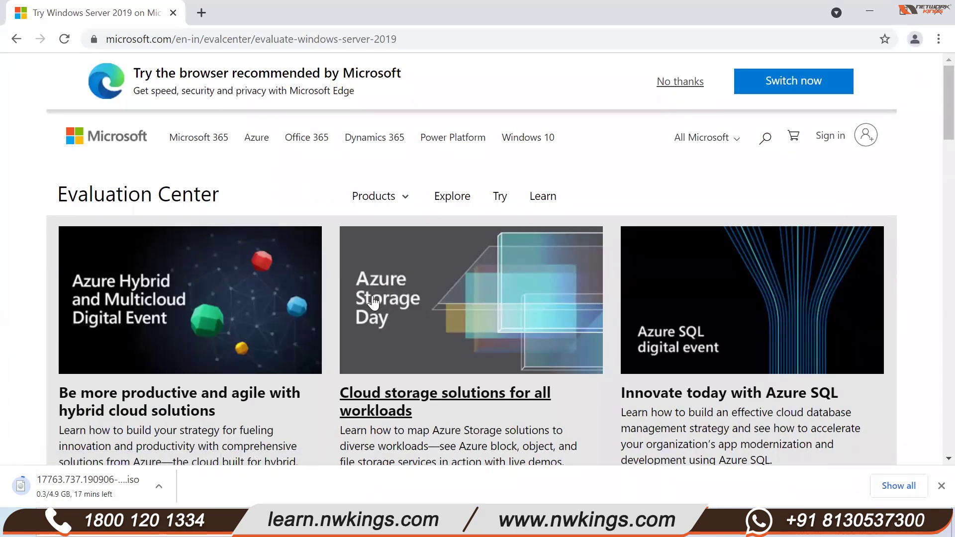
pyautogui.scroll(-5, 375, 303)
pyautogui.scroll(-8, 355, 332)
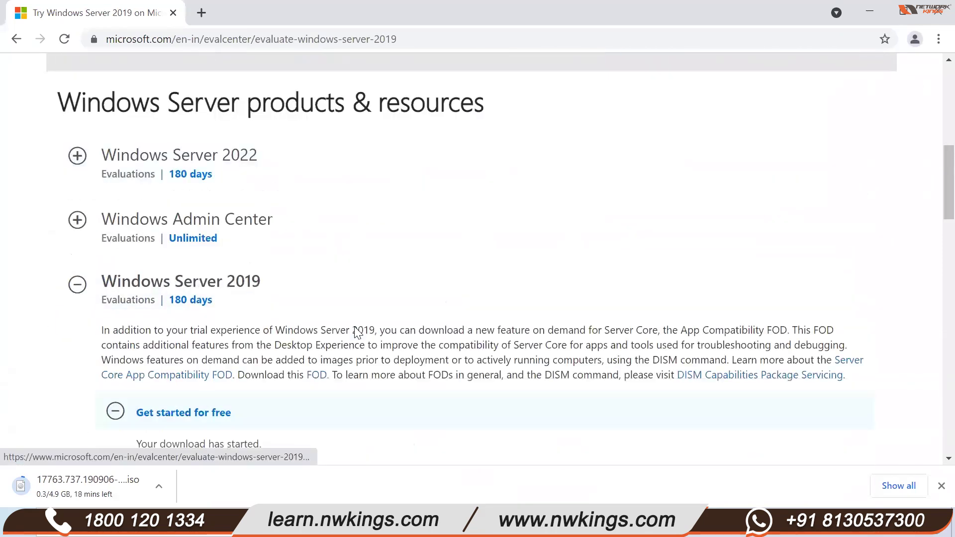
pyautogui.scroll(-3, 357, 332)
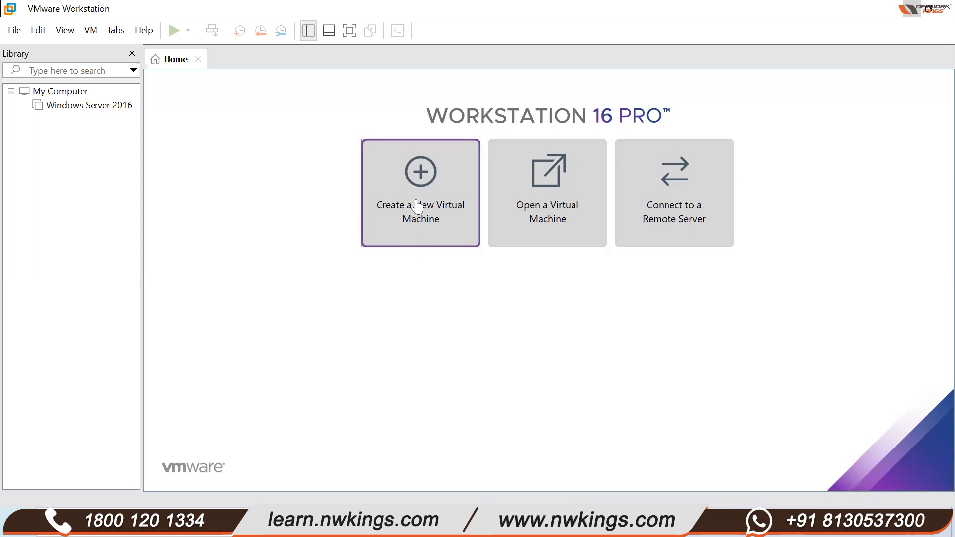
# - Launch Create a New Virtual Machine from the Home tab, then return to Chrome
pyautogui.click(405, 213)
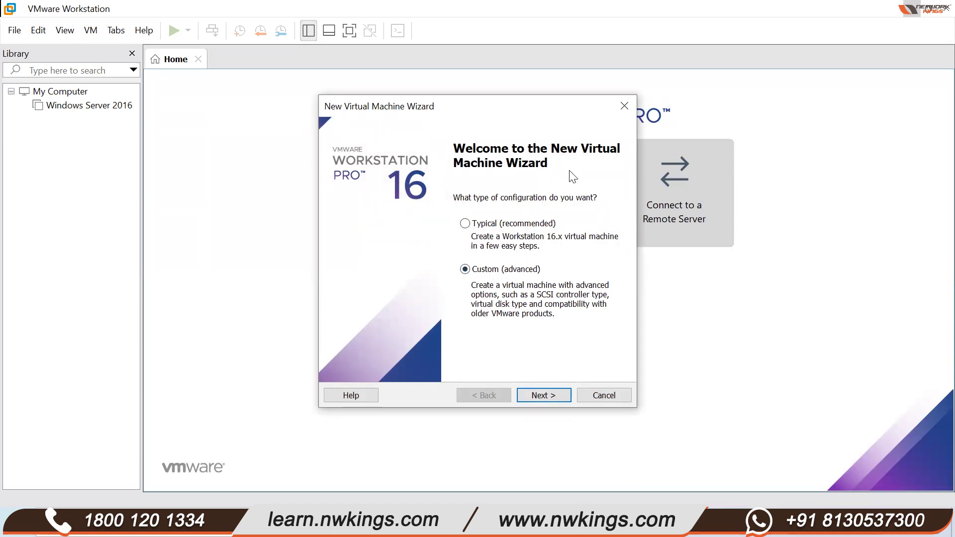
pyautogui.click(643, 233)
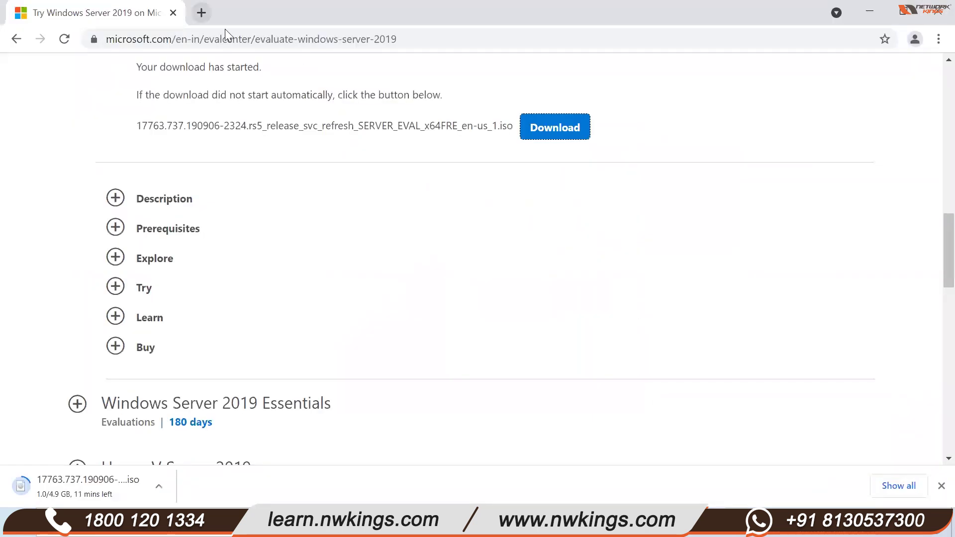
# - Search 'download vmware workstation' in a new tab and browse the Workstation Pro download page
pyautogui.click(201, 13)
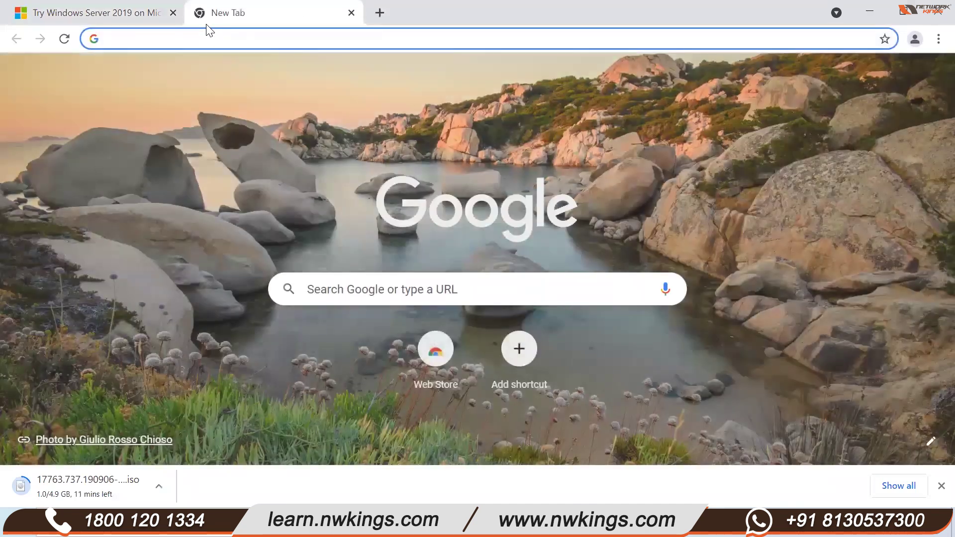
pyautogui.write('download ')
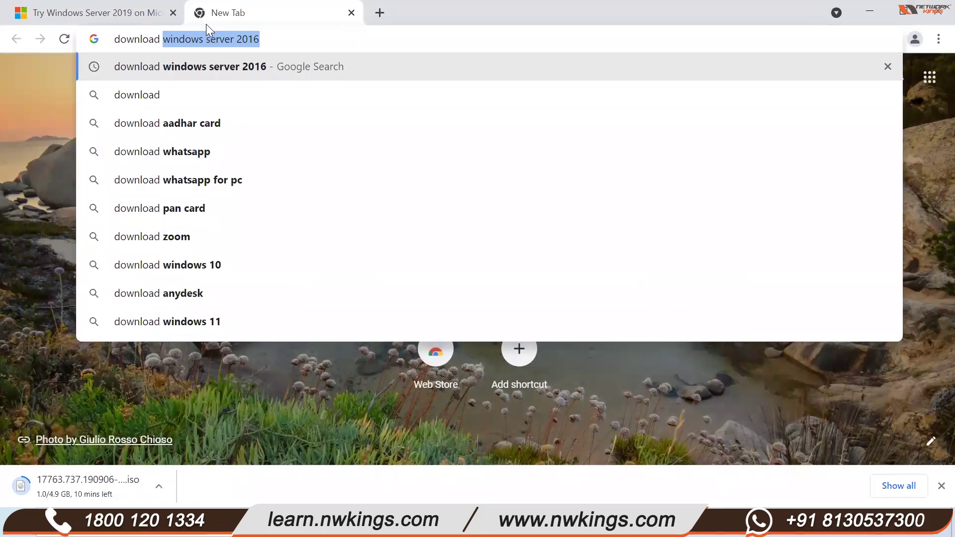
pyautogui.write('vmware')
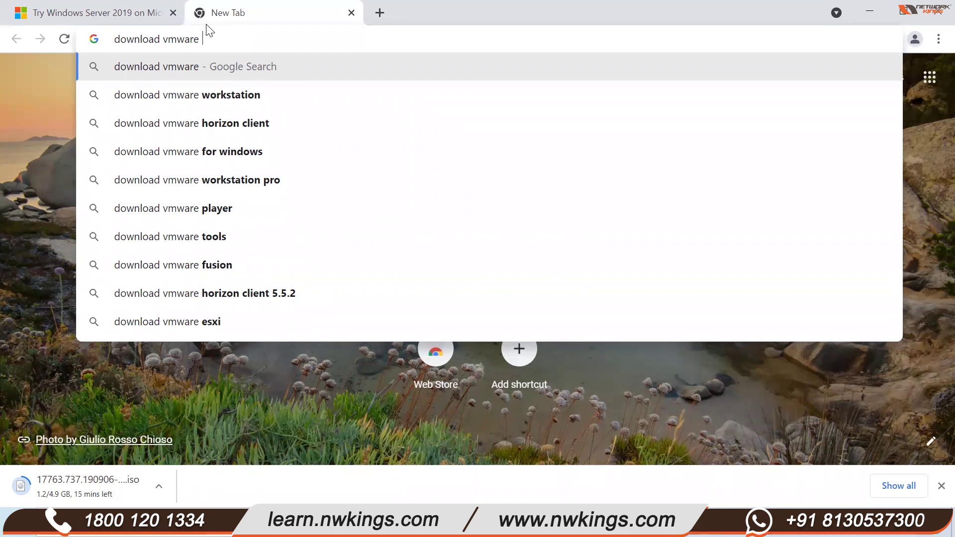
pyautogui.click(217, 100)
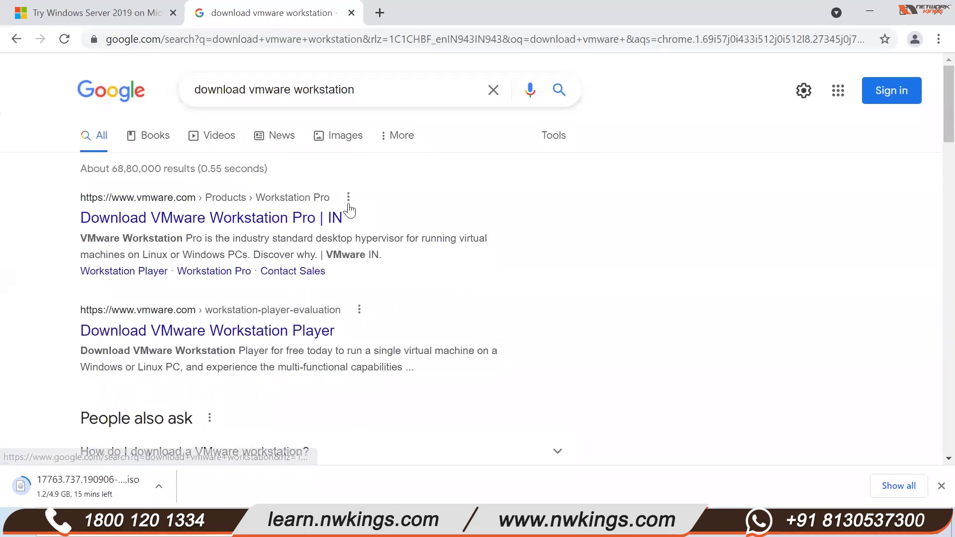
pyautogui.click(192, 218)
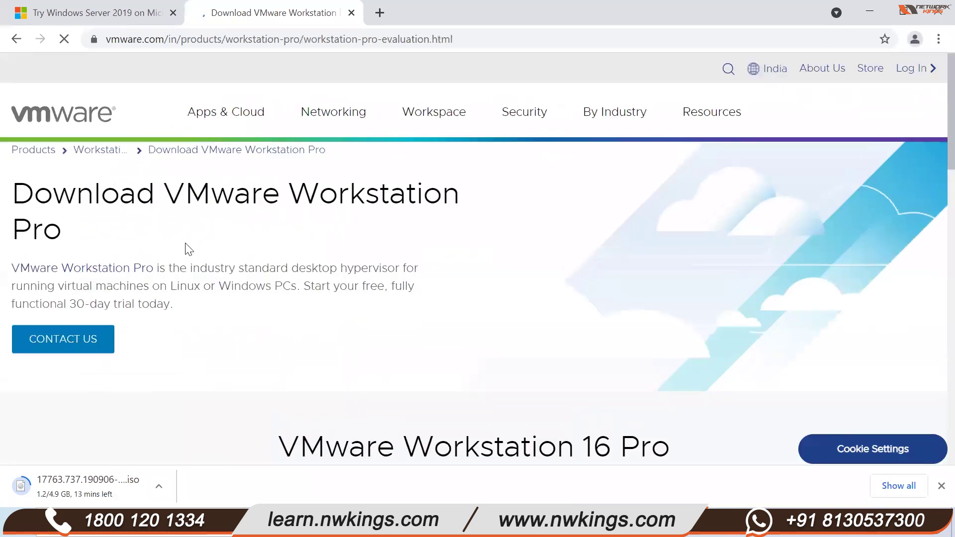
pyautogui.scroll(-8, 251, 319)
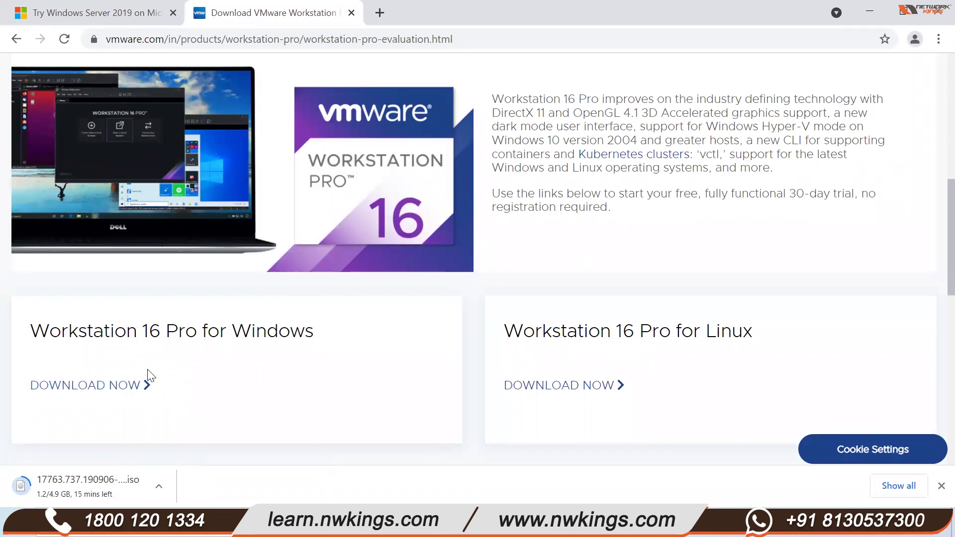
pyautogui.scroll(2, 148, 376)
pyautogui.scroll(5, 149, 374)
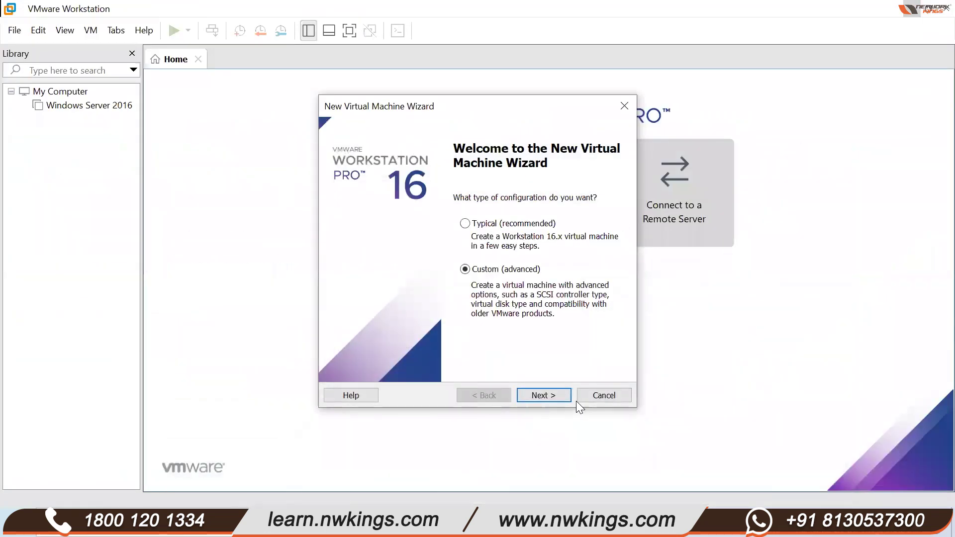
# - Keep Workstation 16.x compatibility and choose the Windows Server 2016 installer disc image (iso)
pyautogui.click(547, 395)
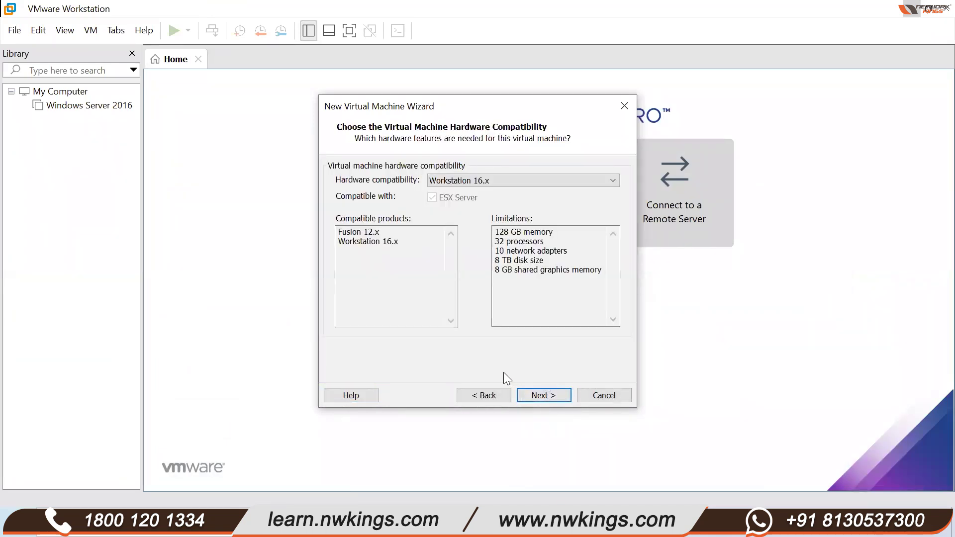
pyautogui.click(561, 400)
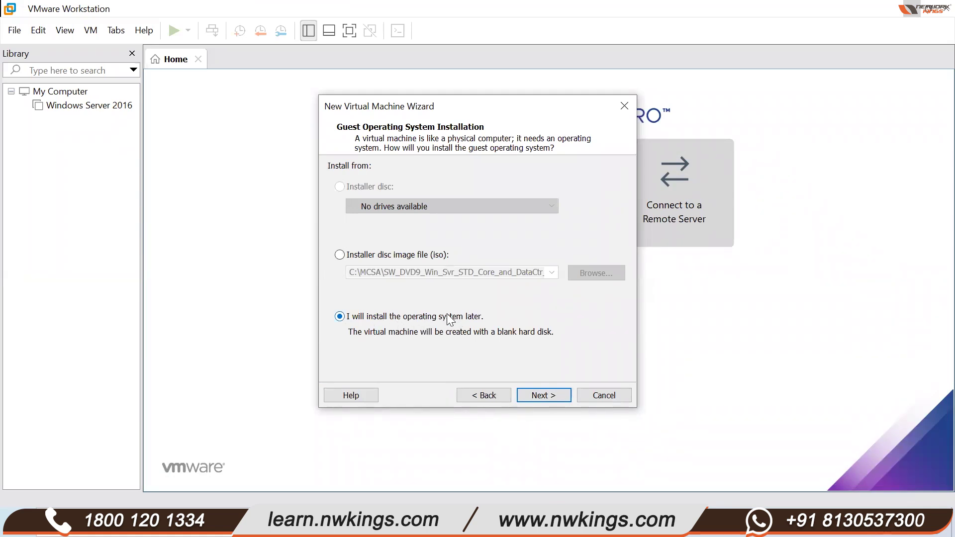
pyautogui.click(339, 255)
pyautogui.click(555, 395)
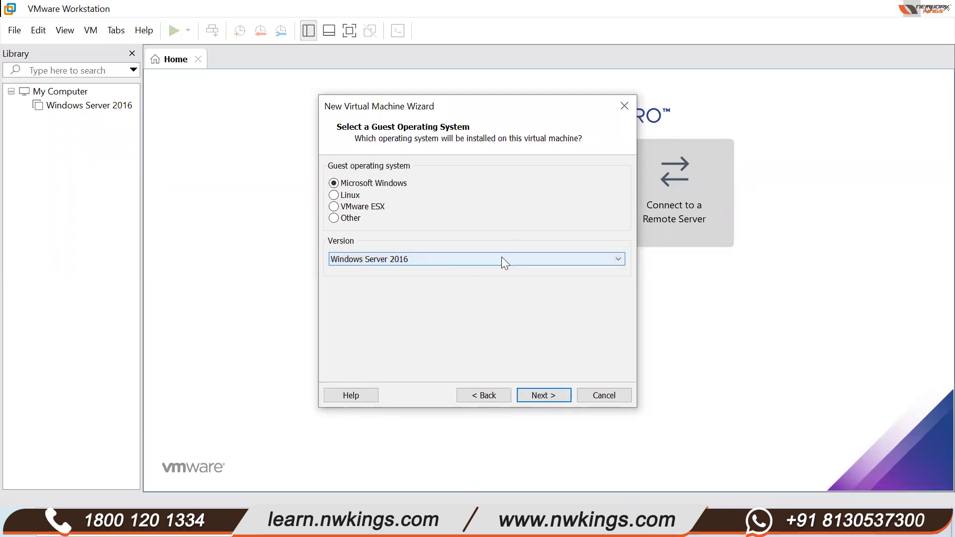
# - Pick Windows Server 2016 from the Microsoft Windows version list
pyautogui.click(485, 259)
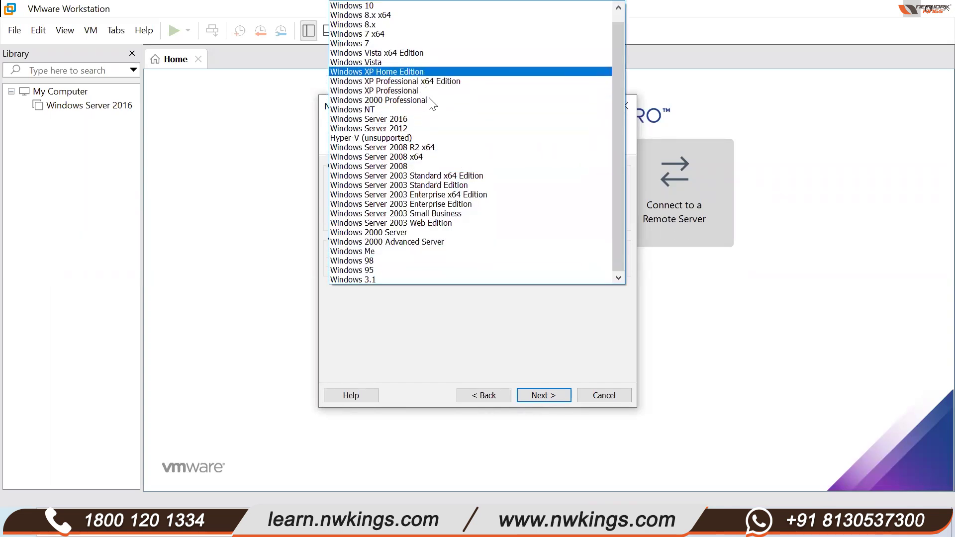
pyautogui.scroll(1, 450, 228)
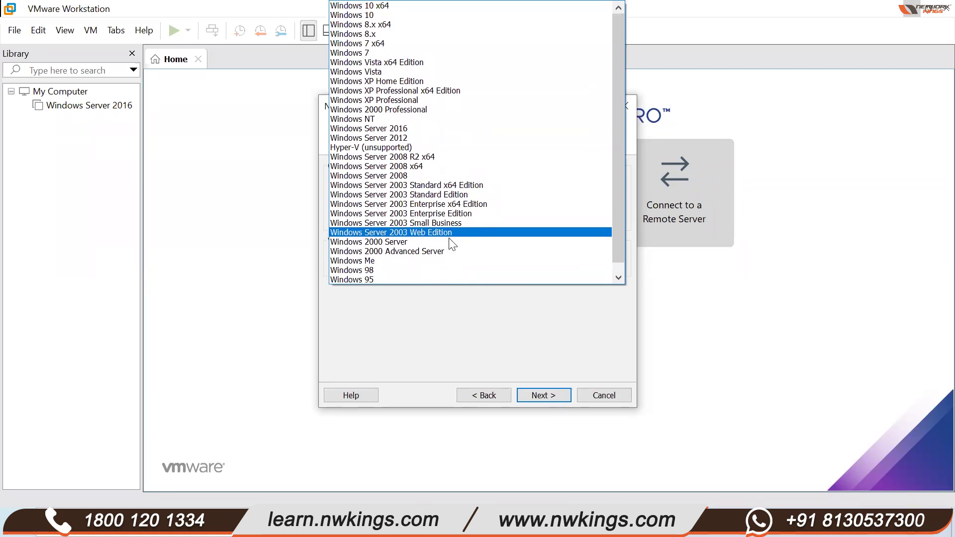
pyautogui.scroll(-1, 441, 272)
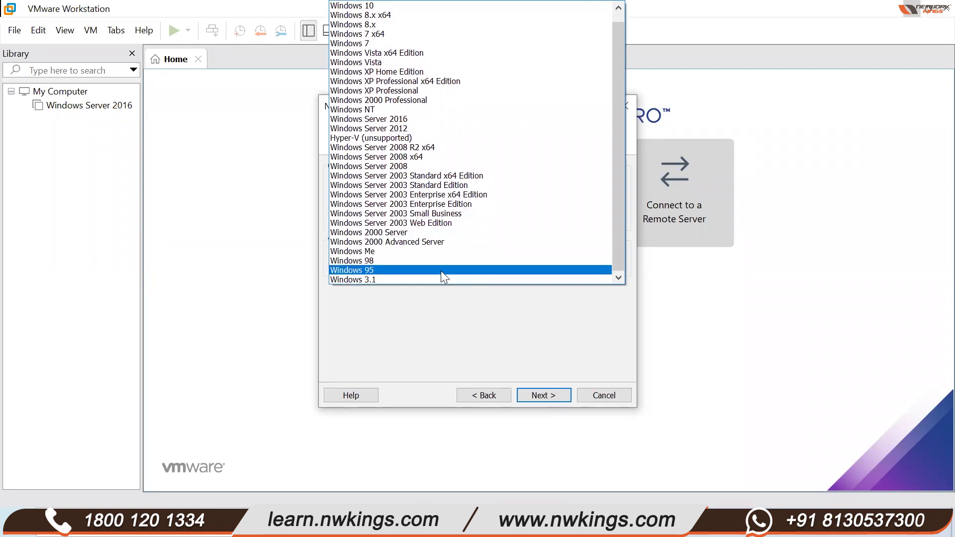
pyautogui.scroll(1, 443, 254)
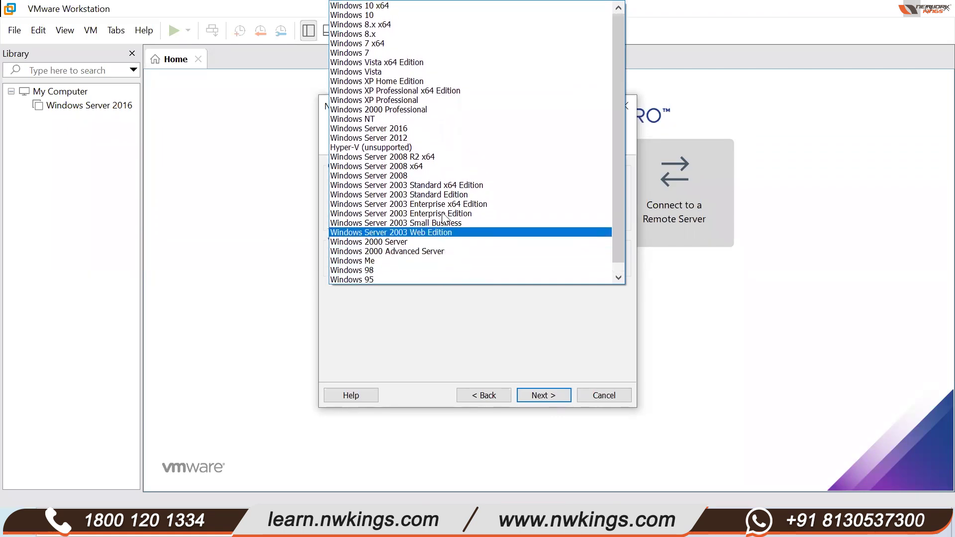
pyautogui.click(415, 129)
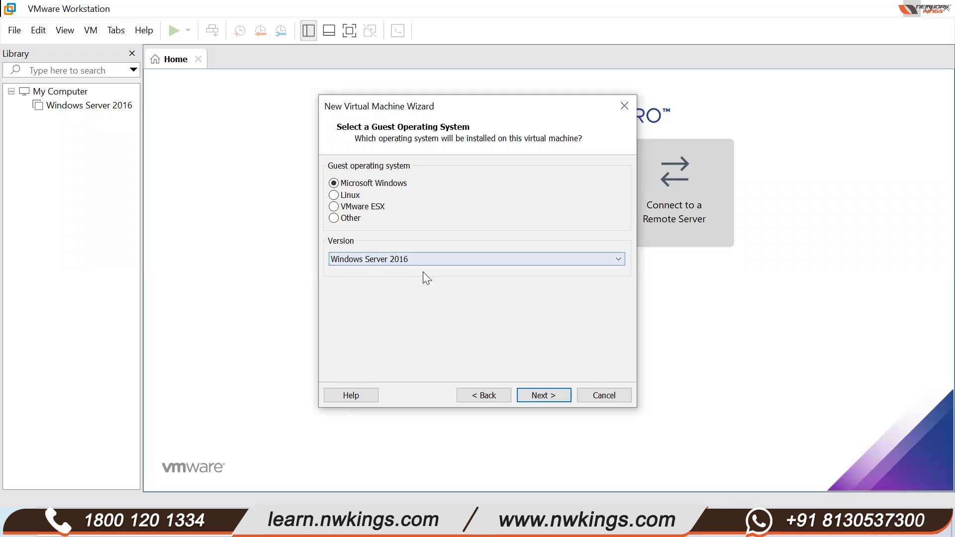
# - Replace the default machine name with 'Domain Controller' and select the Location path text
pyautogui.click(543, 396)
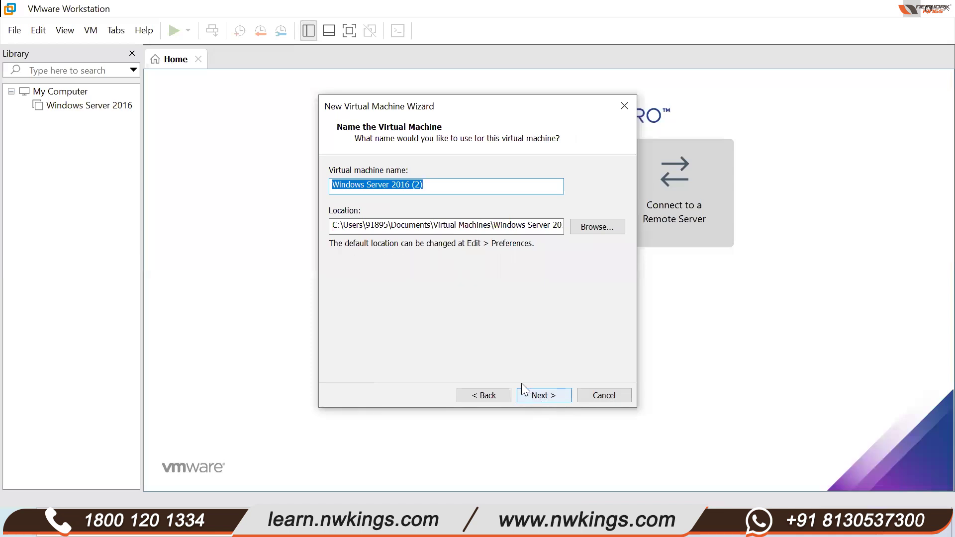
pyautogui.click(428, 189)
pyautogui.press('BackSpace')
pyautogui.press('BackSpace')
pyautogui.press('BackSpace')
pyautogui.press('BackSpace')
pyautogui.press('BackSpace')
pyautogui.press('BackSpace')
pyautogui.press('BackSpace')
pyautogui.press('BackSpace')
pyautogui.press('BackSpace')
pyautogui.press('BackSpace')
pyautogui.press('BackSpace')
pyautogui.press('BackSpace')
pyautogui.press('BackSpace')
pyautogui.press('BackSpace')
pyautogui.press('BackSpace')
pyautogui.press('BackSpace')
pyautogui.press('BackSpace')
pyautogui.press('BackSpace')
pyautogui.press('BackSpace')
pyautogui.press('BackSpace')
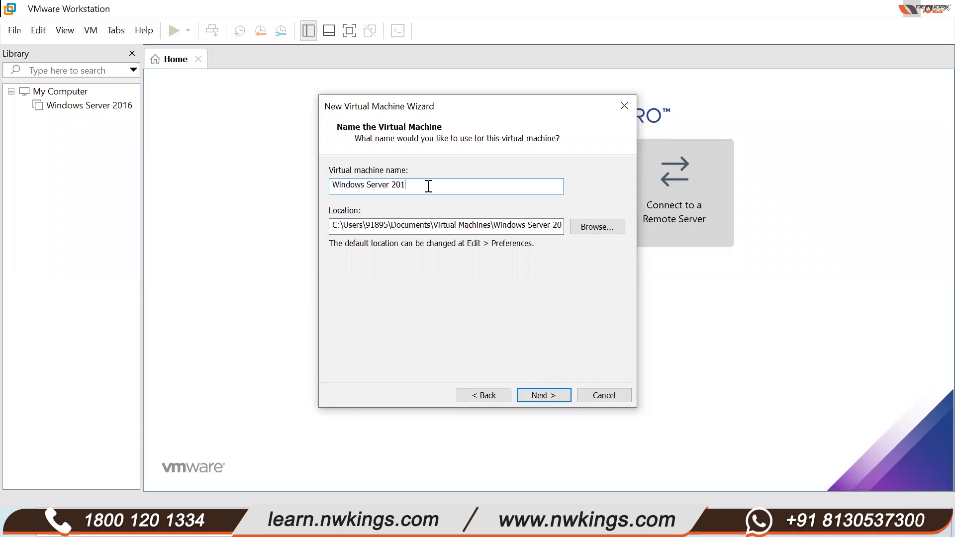
pyautogui.write('D')
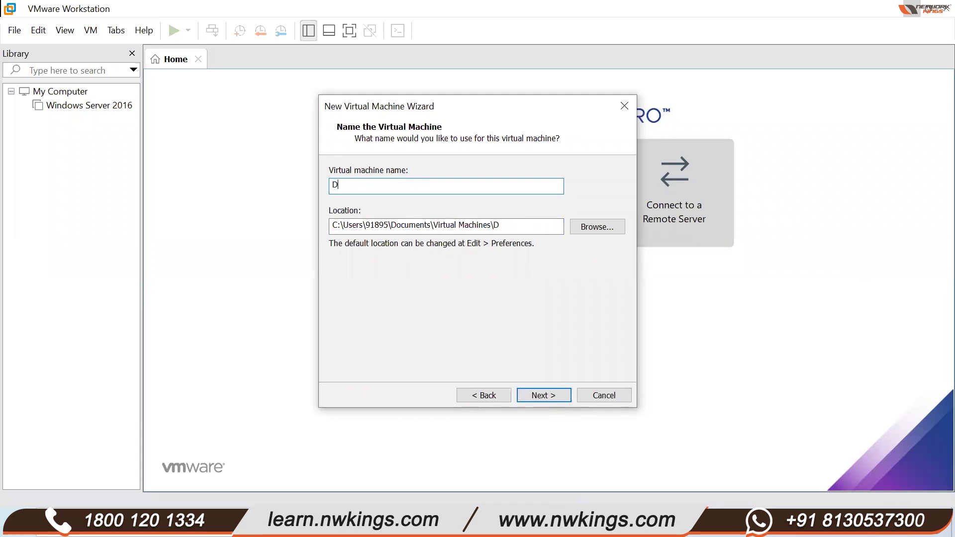
pyautogui.write('omain Contro;;er')
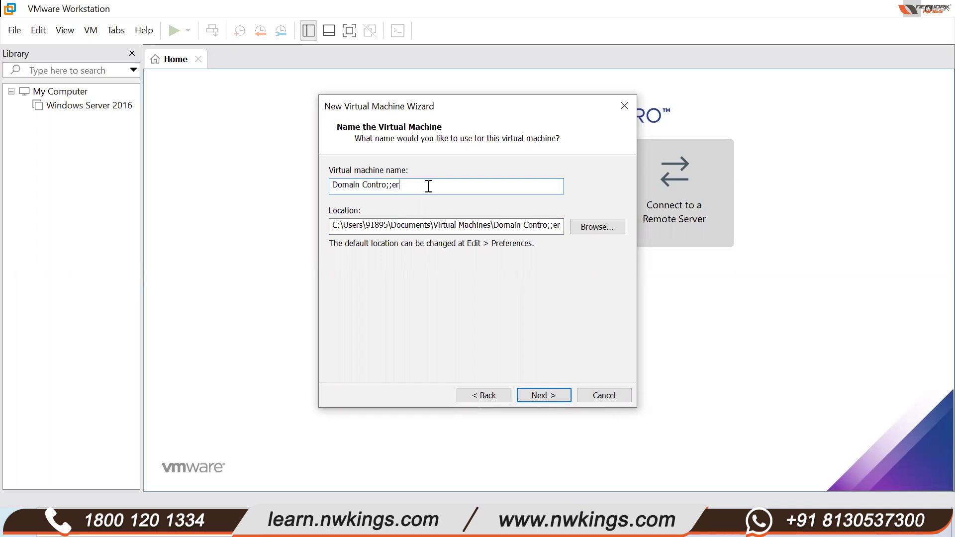
pyautogui.press('BackSpace')
pyautogui.press('BackSpace')
pyautogui.press('BackSpace')
pyautogui.press('BackSpace')
pyautogui.write('ller')
pyautogui.click(334, 229)
pyautogui.moveTo(332, 227); pyautogui.dragTo(565, 234)
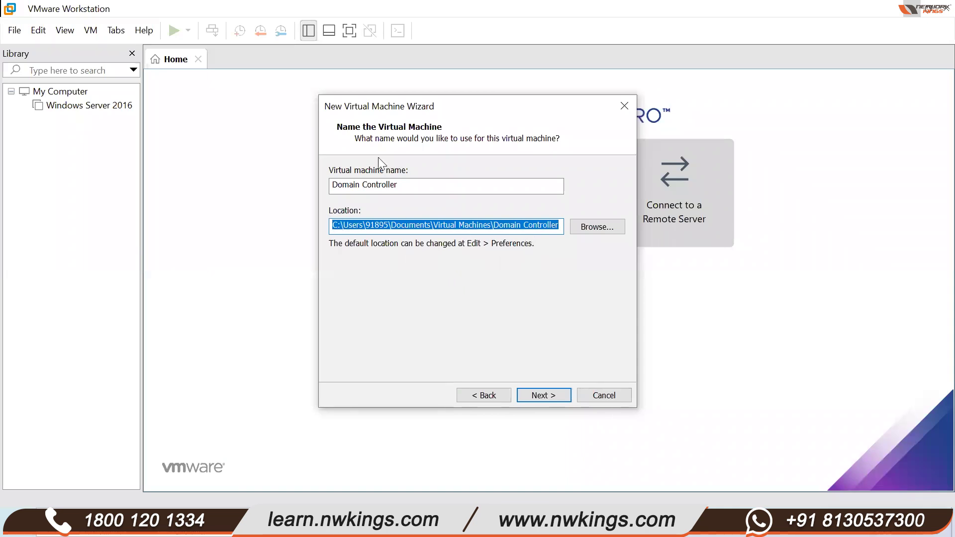
pyautogui.click(423, 75)
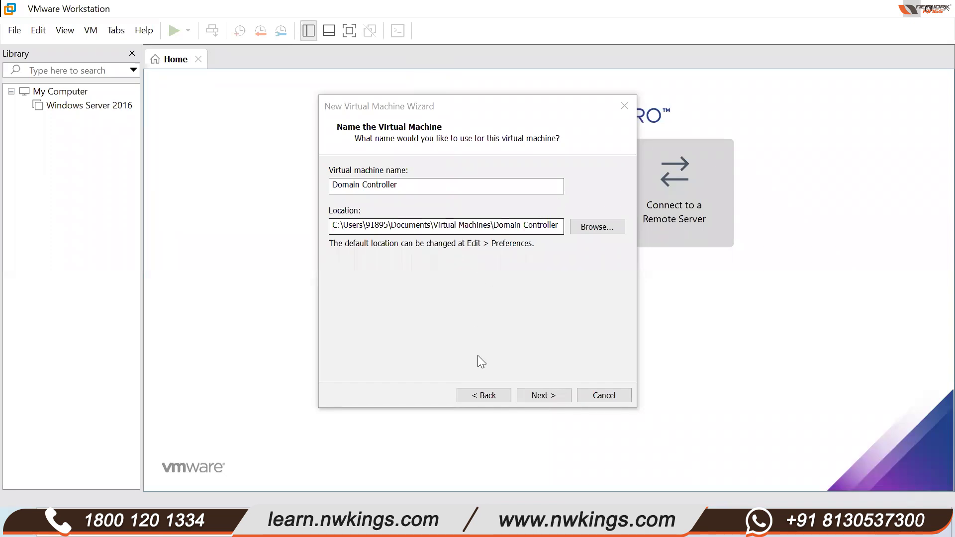
# - Accept UEFI firmware to reach Processor Configuration, then open File Explorer on the host
pyautogui.click(540, 393)
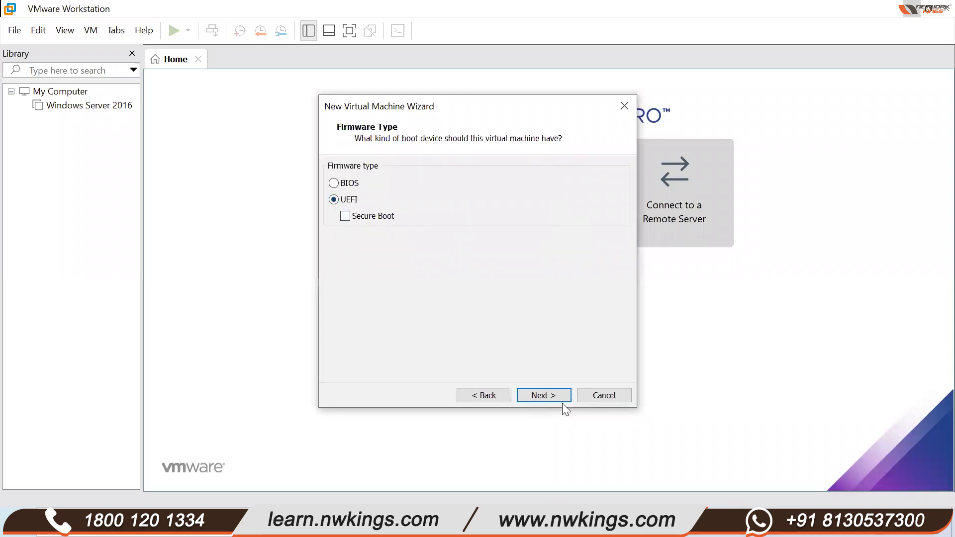
pyautogui.click(541, 396)
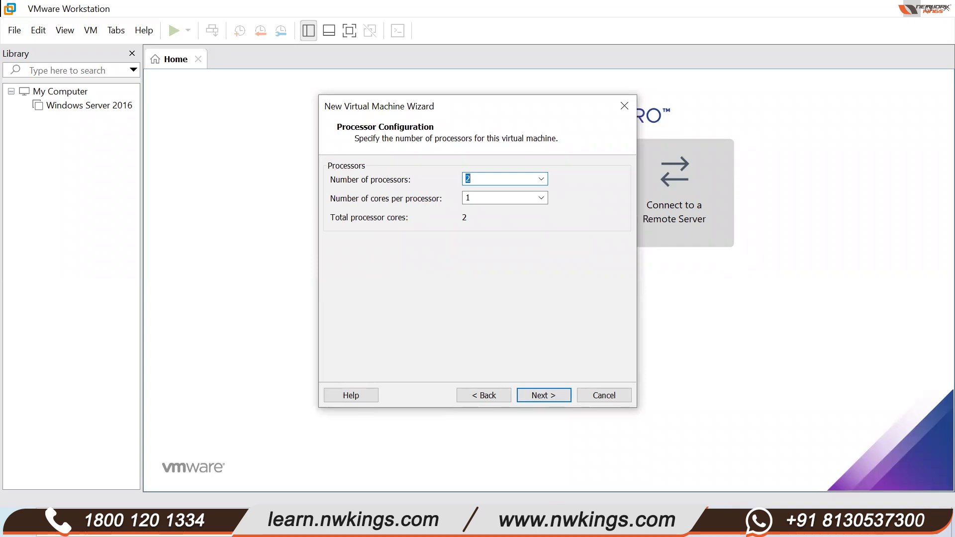
pyautogui.press('super+e')
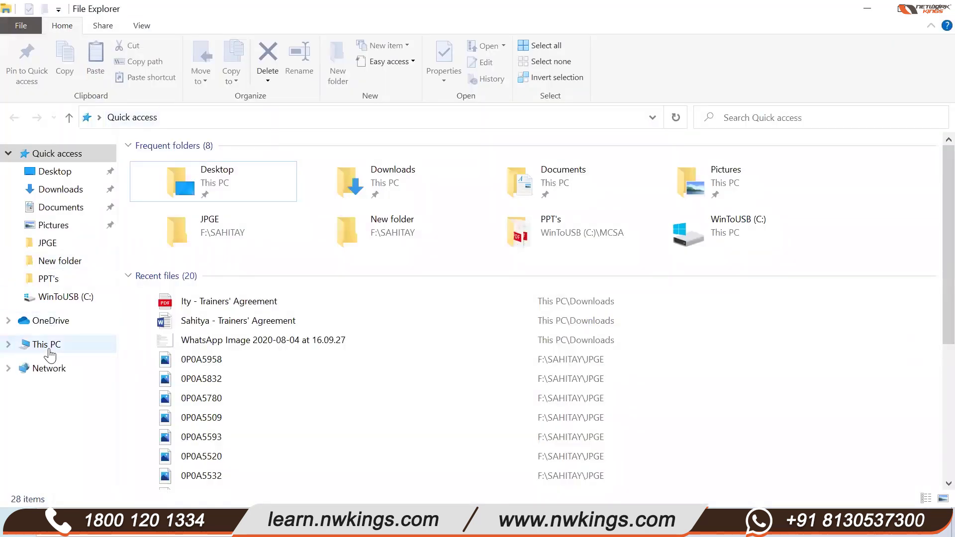
# - Open This PC's properties to view the host's About page showing 12.0 GB RAM
pyautogui.rightClick(47, 344)
pyautogui.click(65, 338)
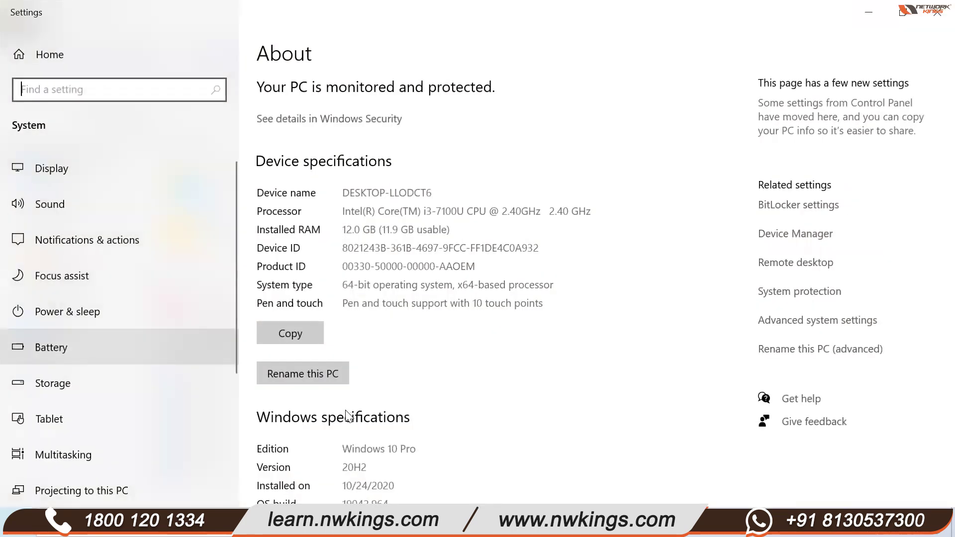
pyautogui.scroll(-3, 345, 412)
pyautogui.scroll(3, 345, 413)
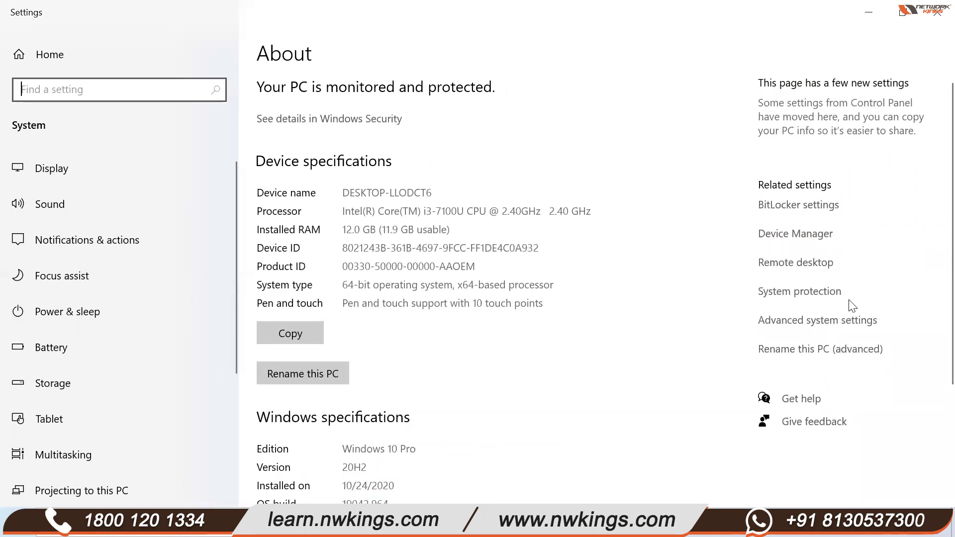
# - Check Advanced system settings and the Intel Core i3-7100U processor details, then minimize Settings
pyautogui.click(845, 324)
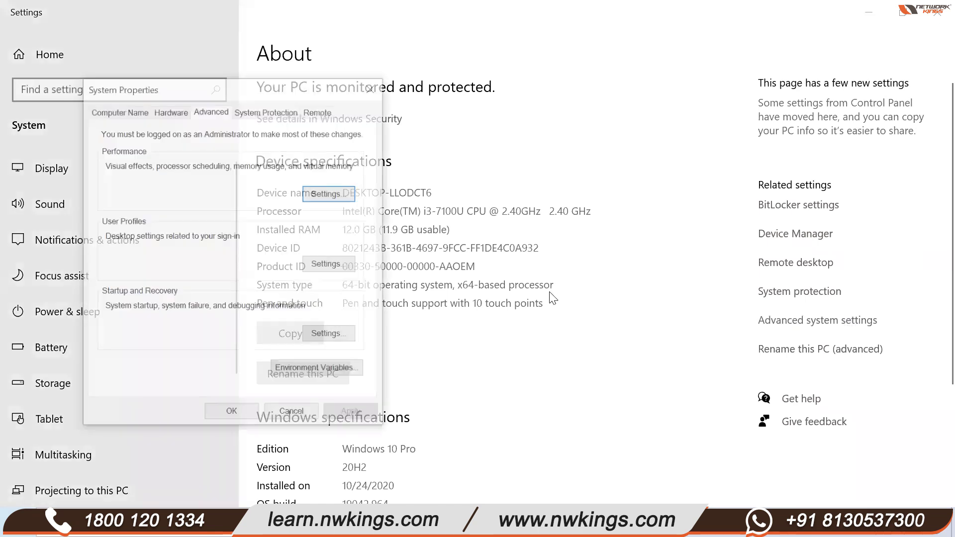
pyautogui.click(372, 88)
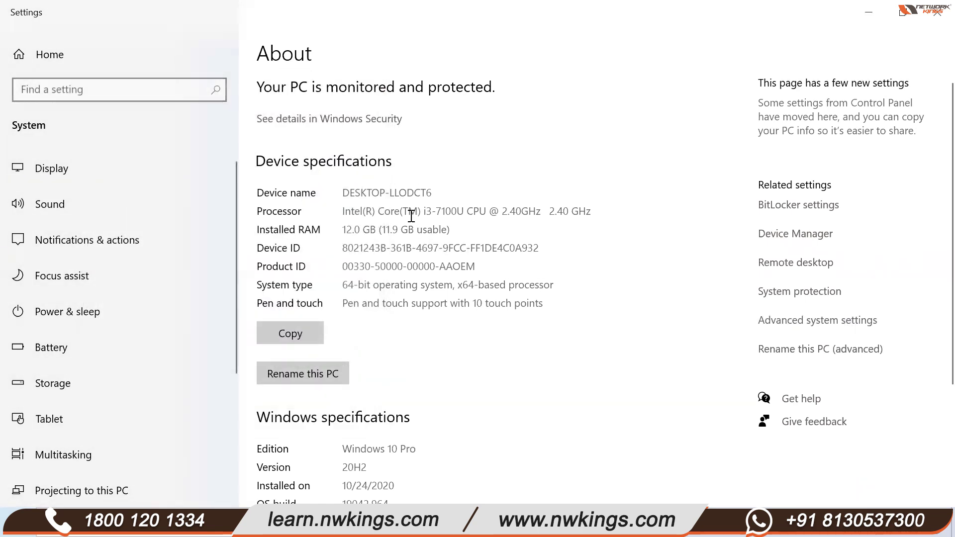
pyautogui.moveTo(409, 211); pyautogui.dragTo(594, 226)
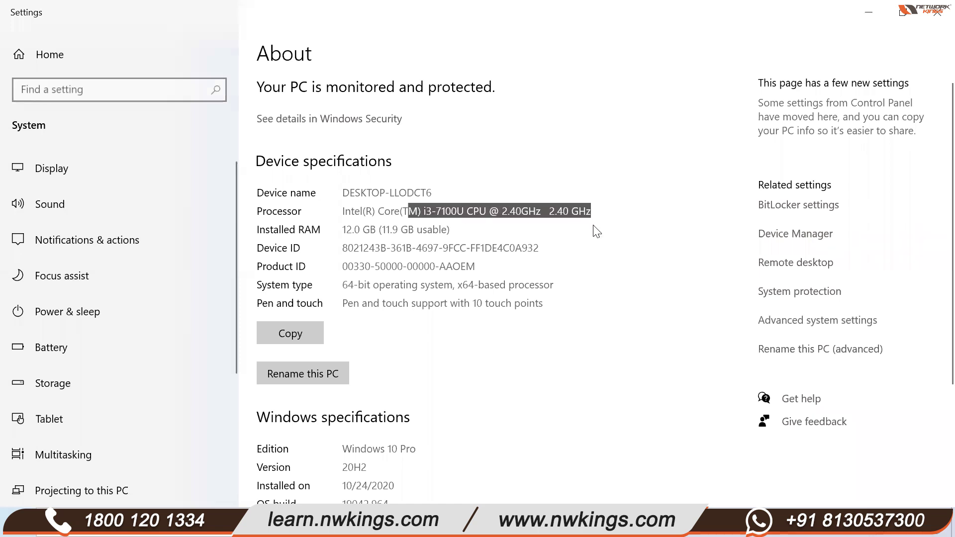
pyautogui.click(595, 264)
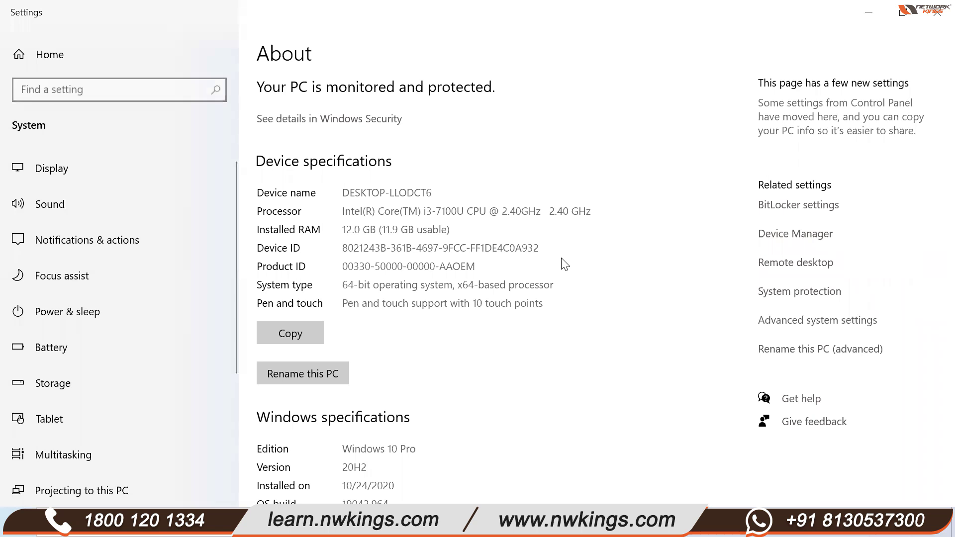
pyautogui.click(855, 15)
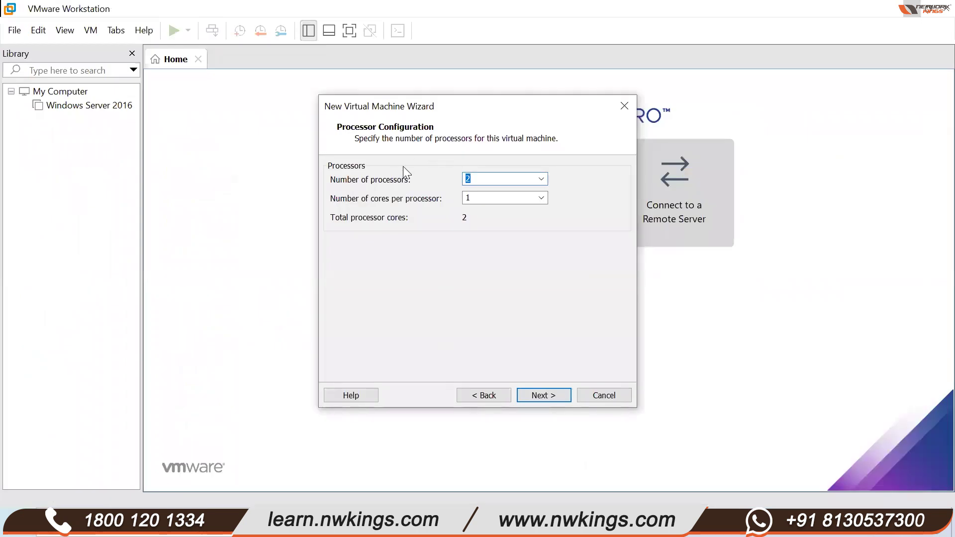
# - Keep 2 processors and advance to the Memory page showing 2048 MB
pyautogui.click(476, 396)
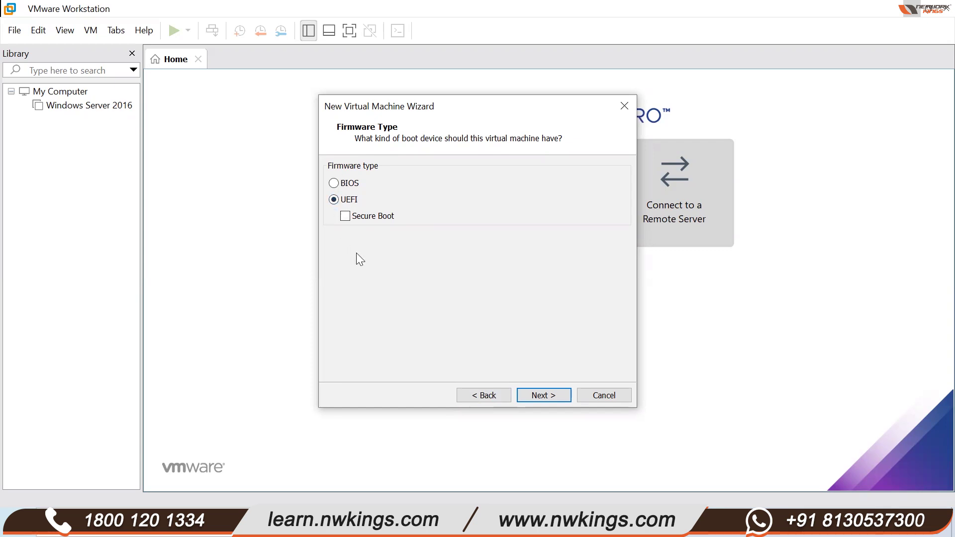
pyautogui.click(545, 395)
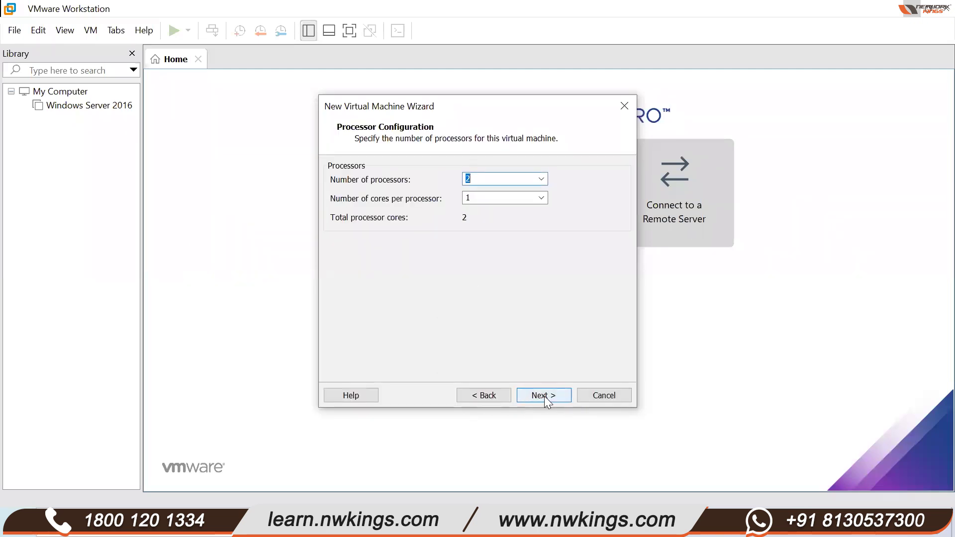
pyautogui.click(544, 396)
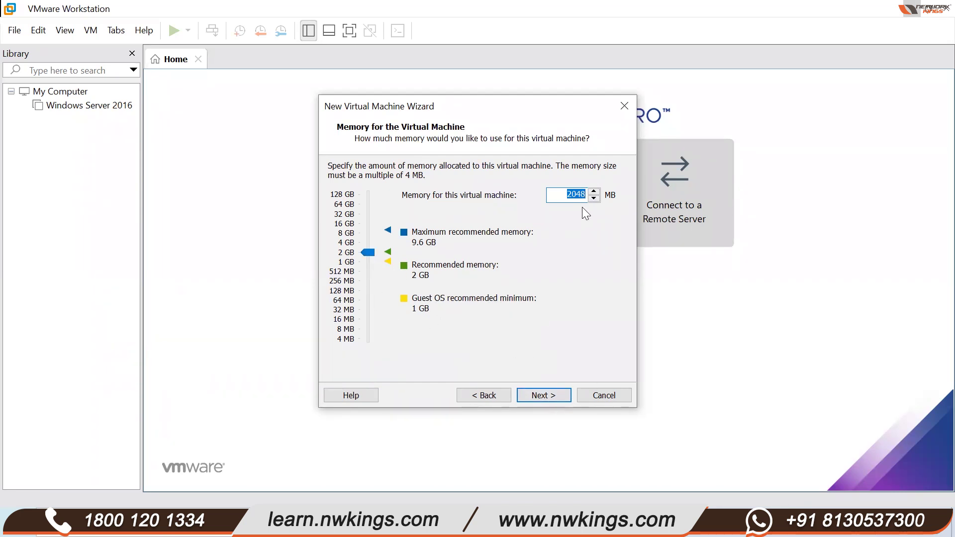
# - Keep 2048 MB memory, switch to host-only networking, and accept the LSI Logic SAS controller
pyautogui.click(533, 395)
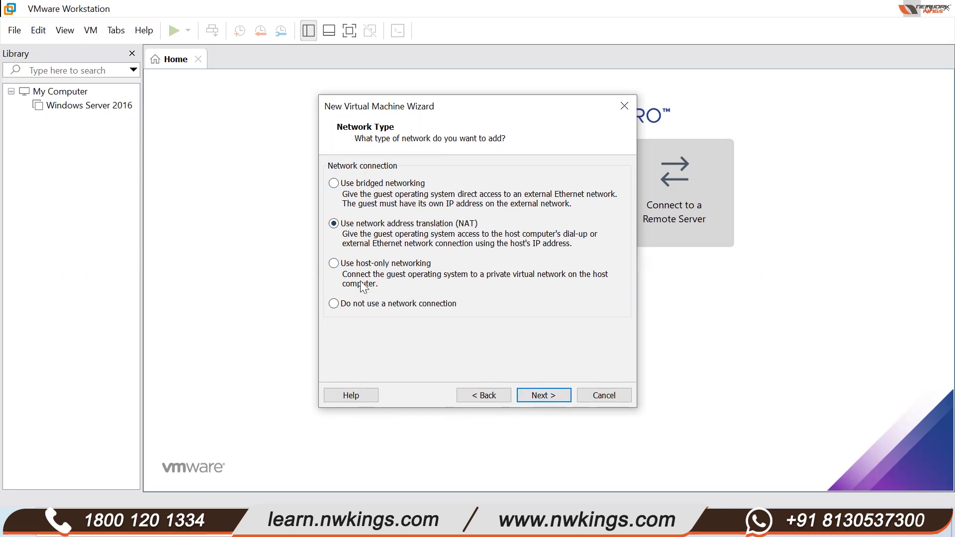
pyautogui.click(334, 263)
pyautogui.click(557, 397)
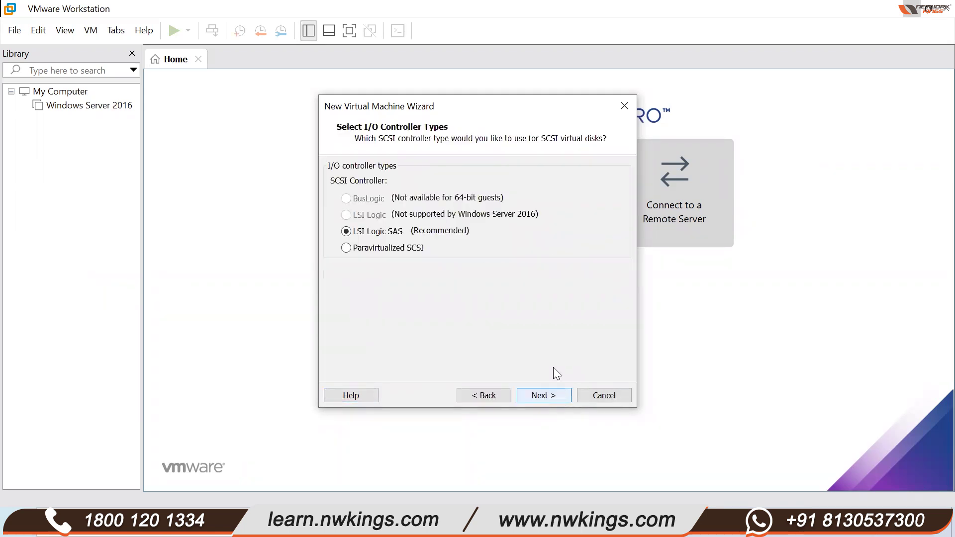
pyautogui.click(527, 400)
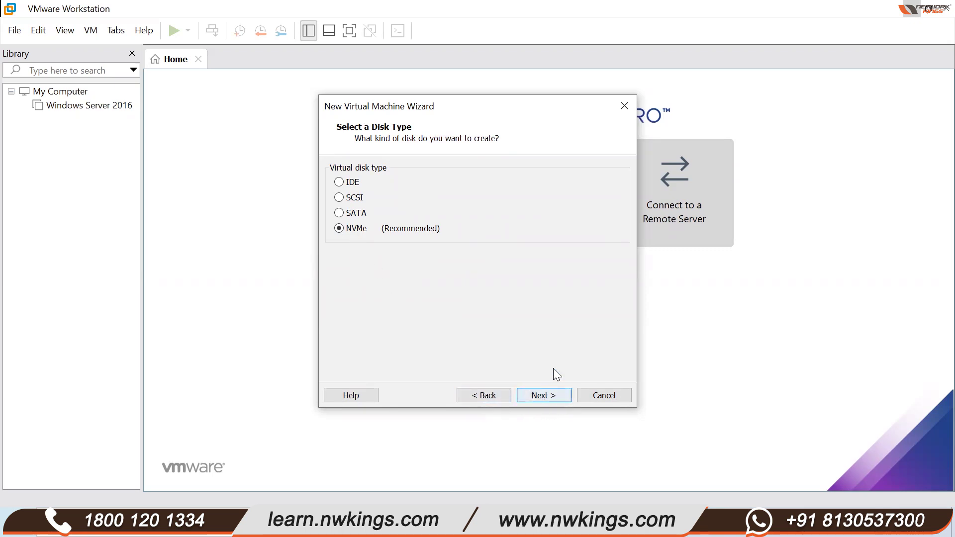
# - Keep NVMe as the virtual disk type after briefly trying SCSI, and continue
pyautogui.click(545, 394)
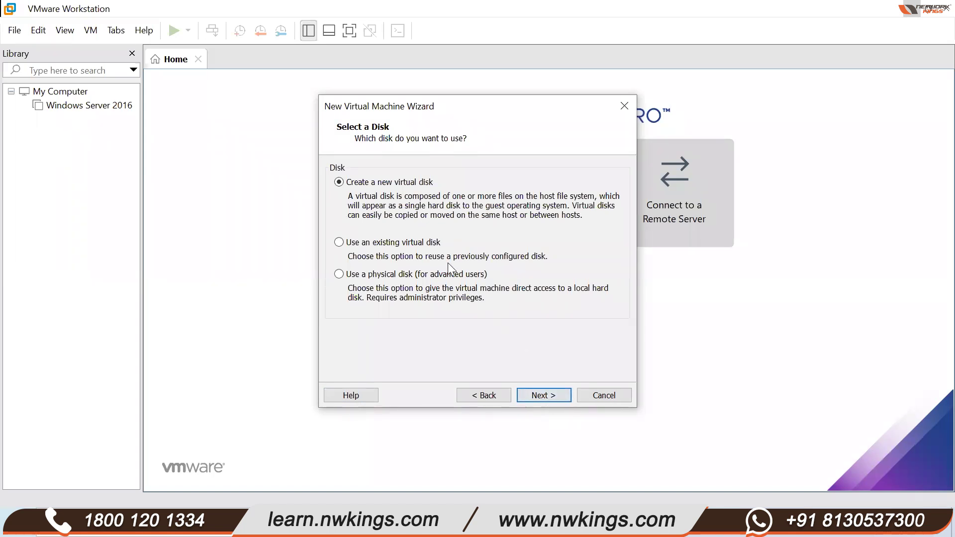
pyautogui.click(485, 400)
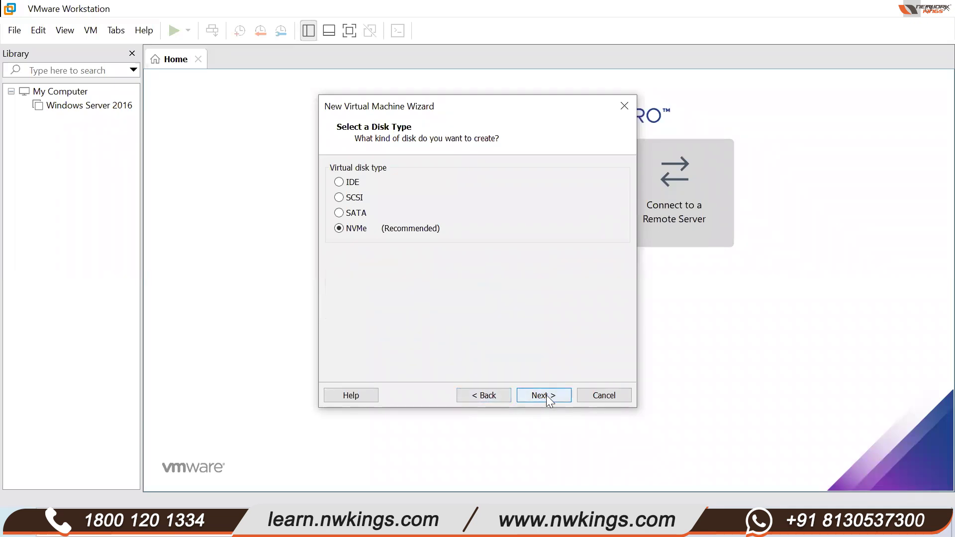
pyautogui.click(364, 197)
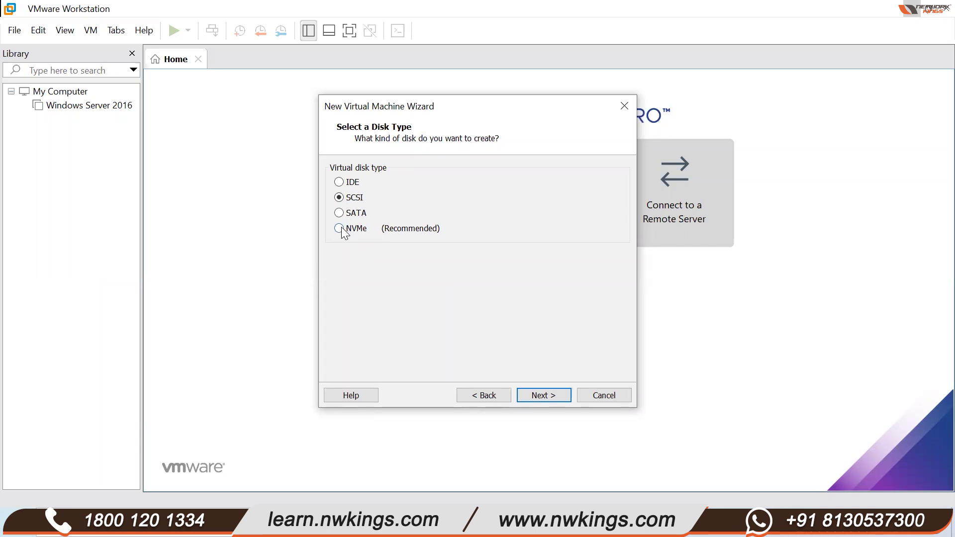
pyautogui.click(538, 394)
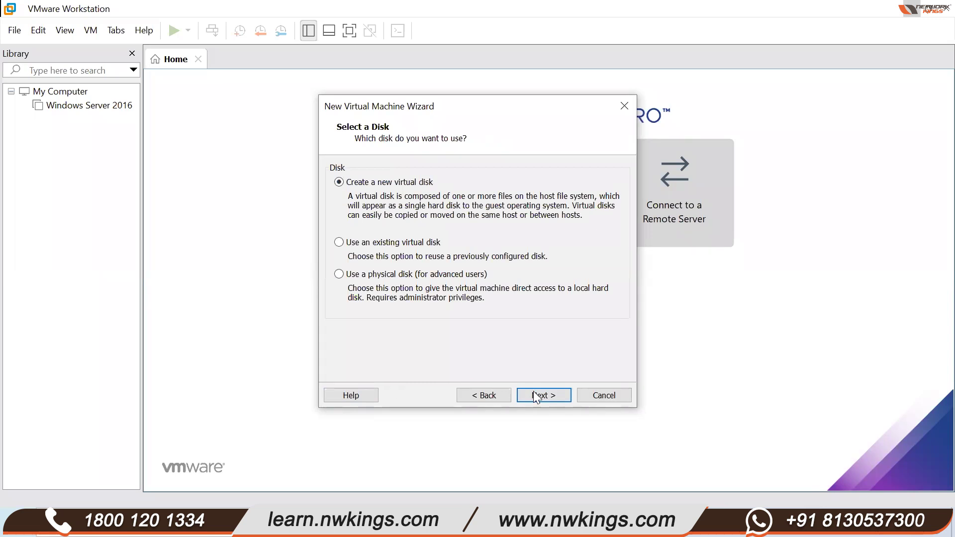
# - Create a new 20 GB virtual disk named Domain Controller.vmdk and reach Ready to Create
pyautogui.click(539, 396)
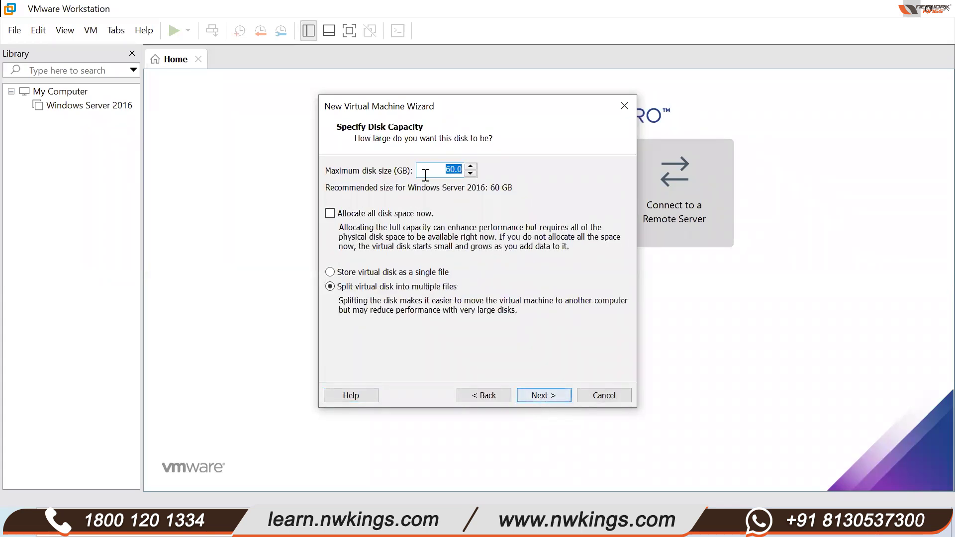
pyautogui.press('BackSpace')
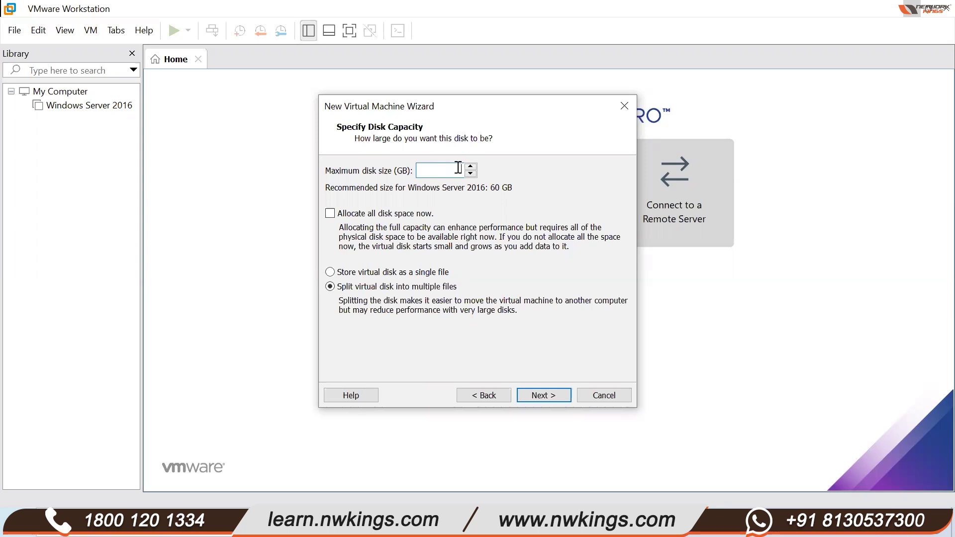
pyautogui.write('20')
pyautogui.click(548, 393)
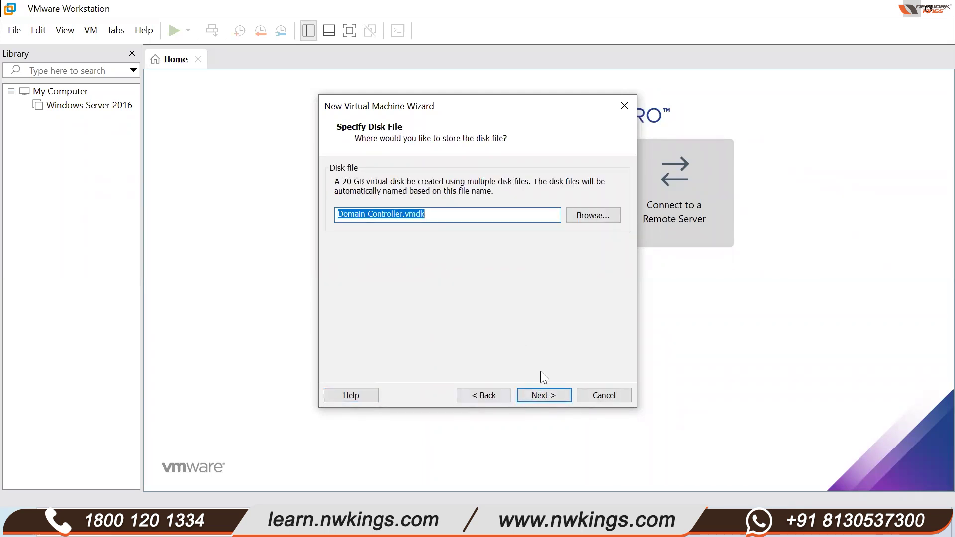
pyautogui.click(549, 397)
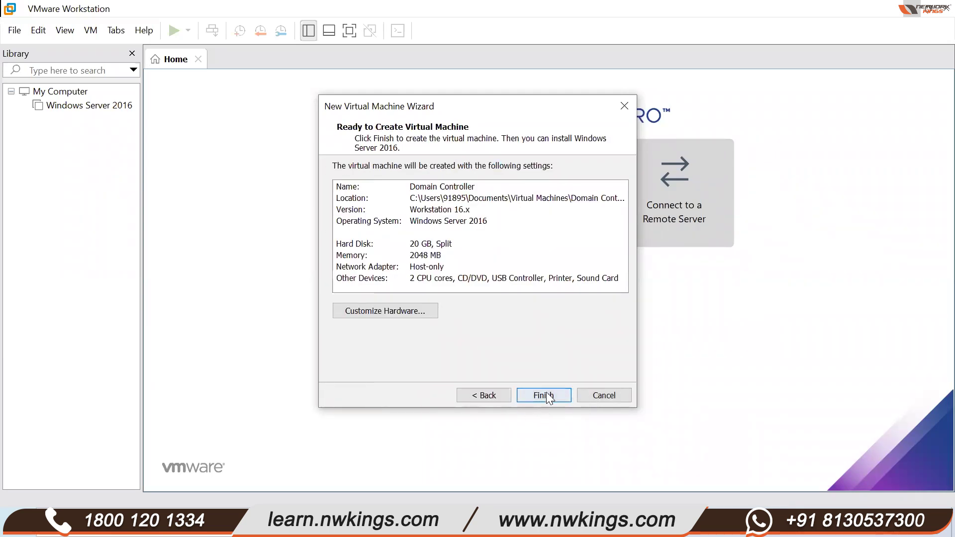
pyautogui.click(547, 396)
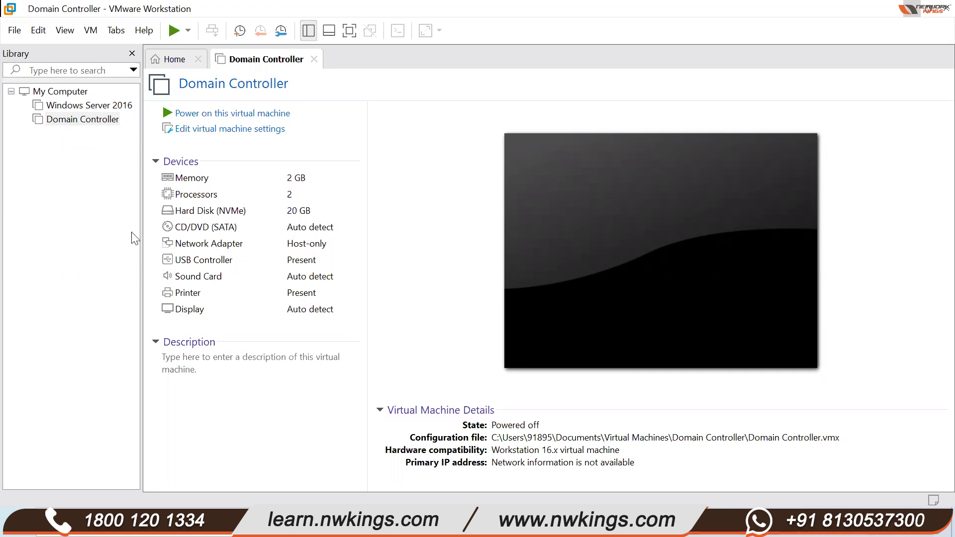
# - Set the Domain Controller VM's CD/DVD (SATA) drive to the Server 2016 ISO in C:\MCSA
pyautogui.click(202, 230)
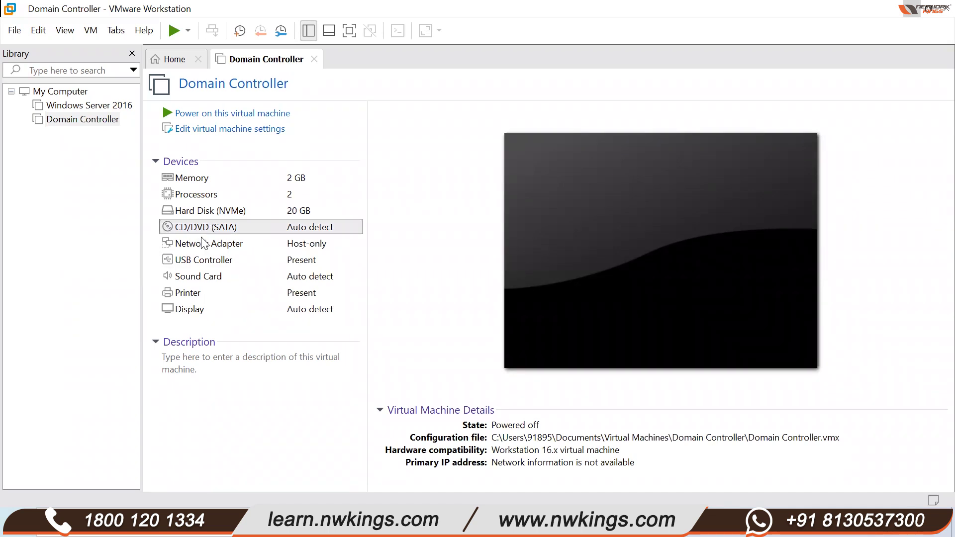
pyautogui.doubleClick(202, 231)
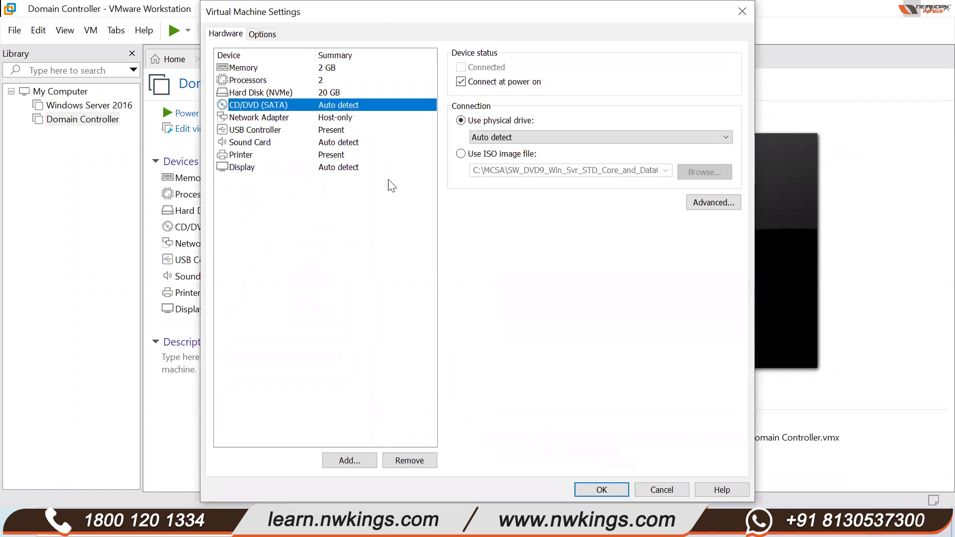
pyautogui.click(461, 154)
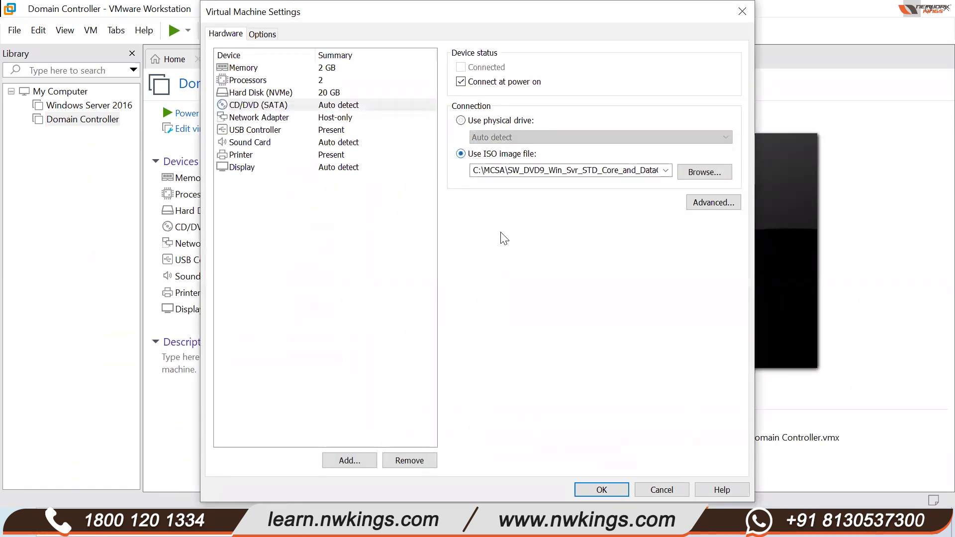
pyautogui.click(716, 172)
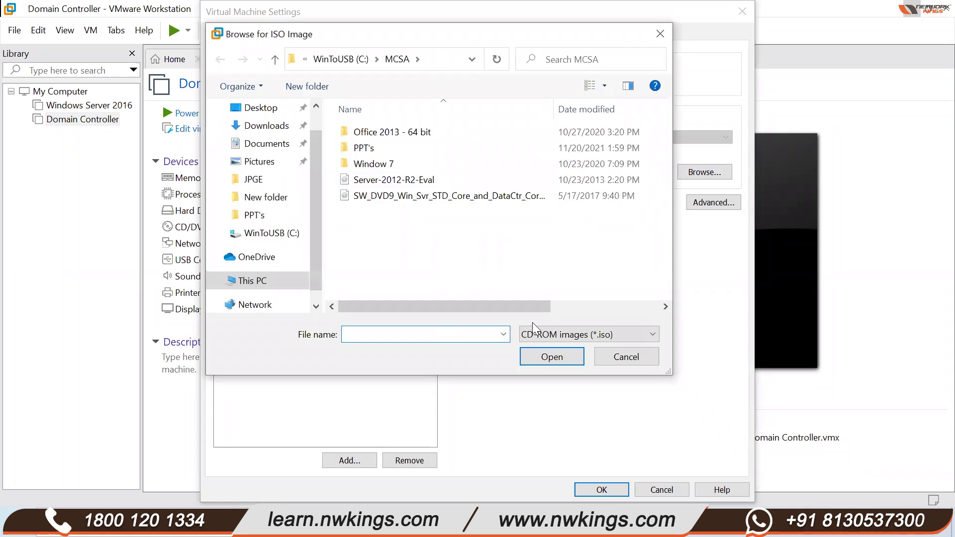
pyautogui.click(637, 356)
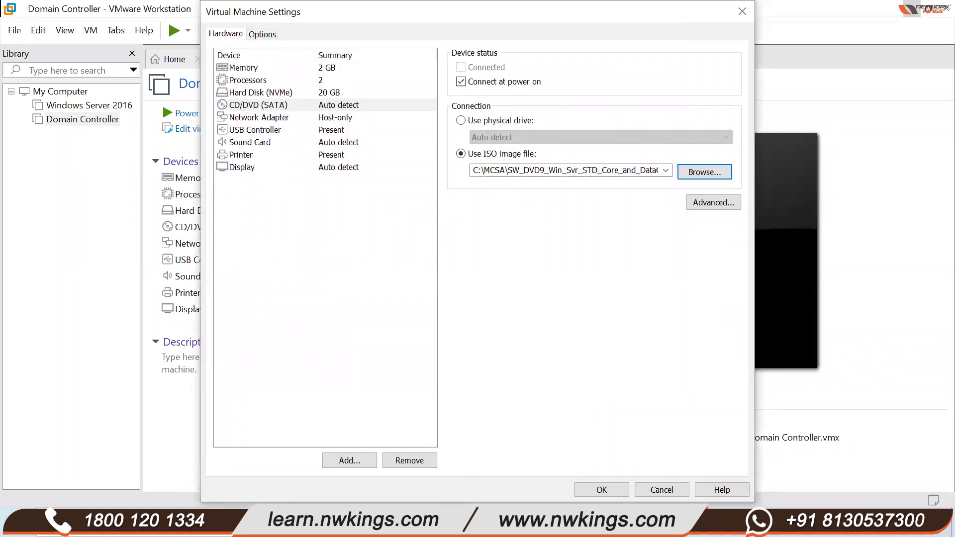
pyautogui.click(602, 489)
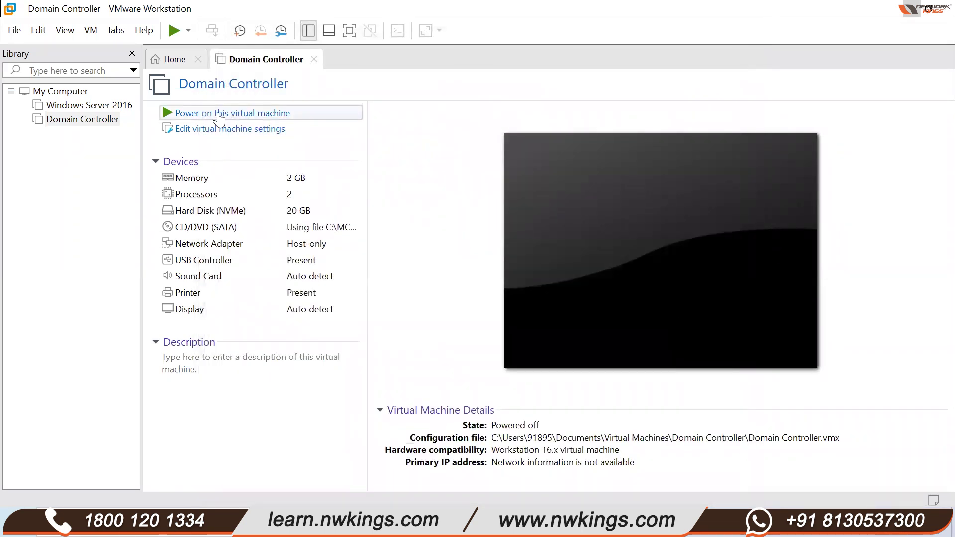
# - Power on the Domain Controller VM and boot from the ISO into Windows Setup
pyautogui.click(213, 116)
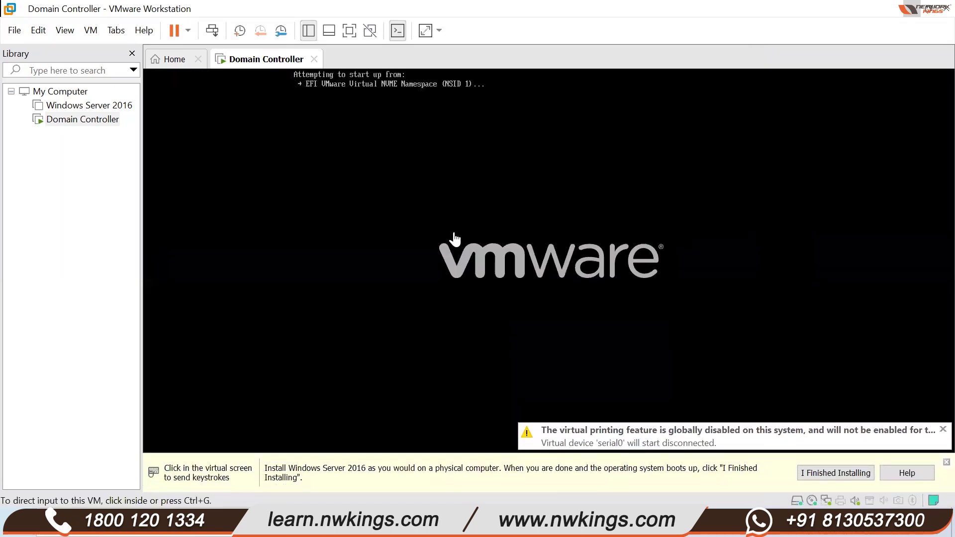
pyautogui.click(463, 257)
pyautogui.press('Return')
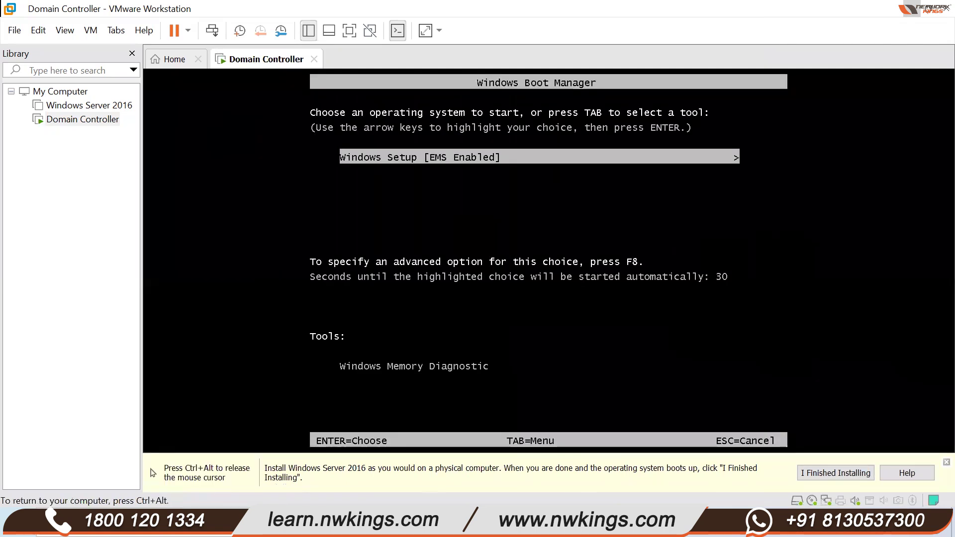
pyautogui.press('Return')
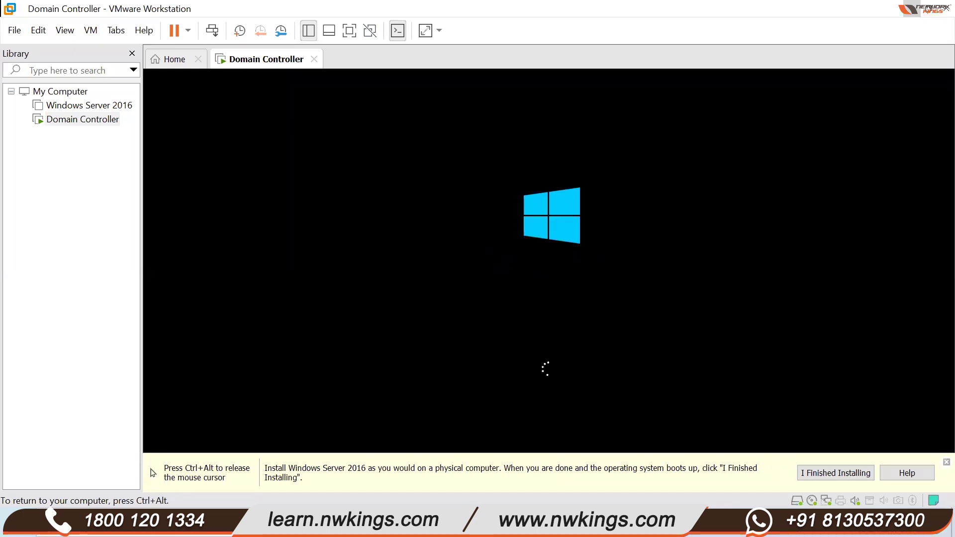
pyautogui.hotkey('ctrl', 'alt')
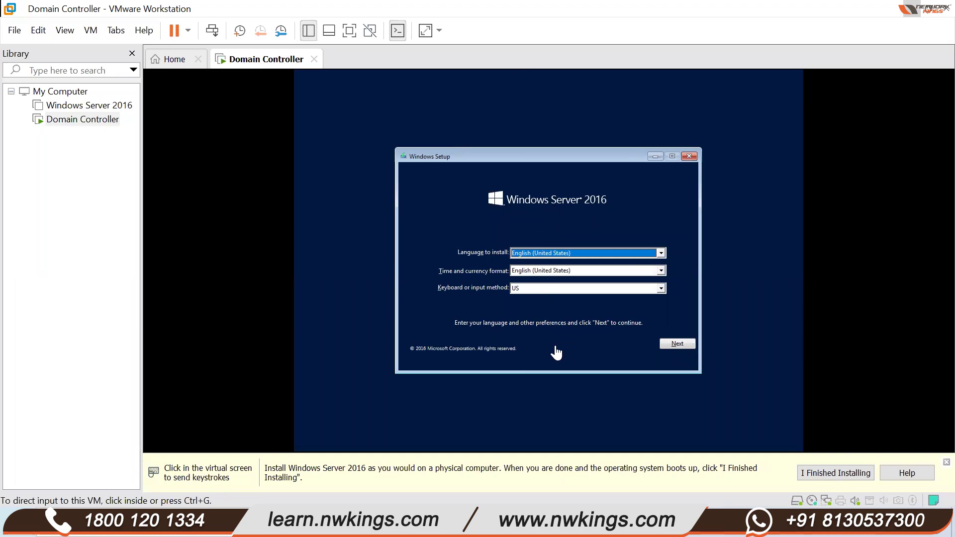
# - Accept default language settings, start installing, and select Windows Server 2016 Standard (Desktop Experience)
pyautogui.click(612, 358)
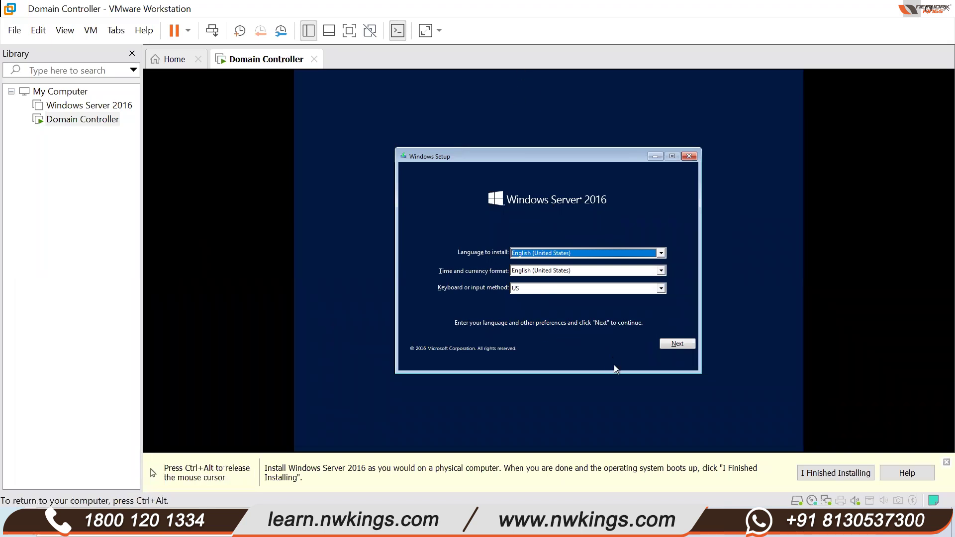
pyautogui.click(671, 345)
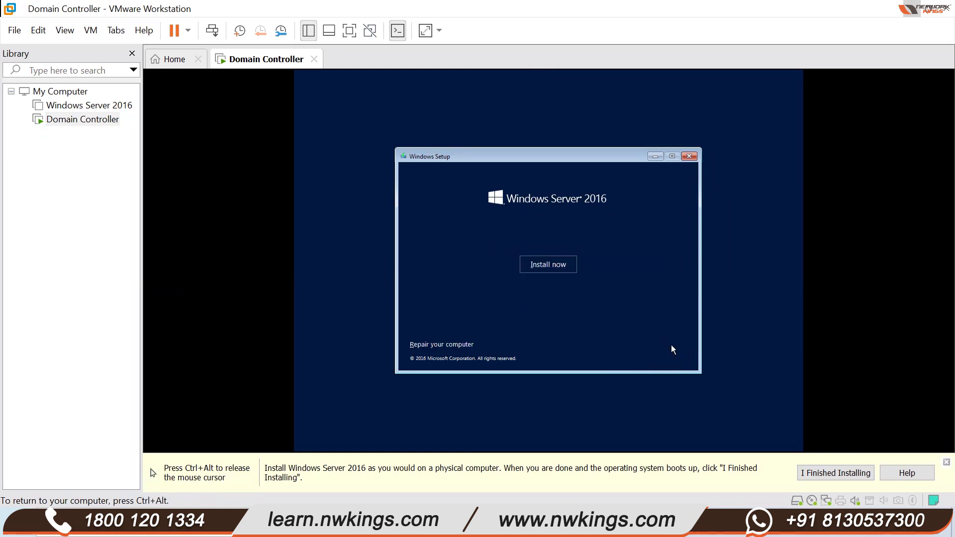
pyautogui.click(537, 266)
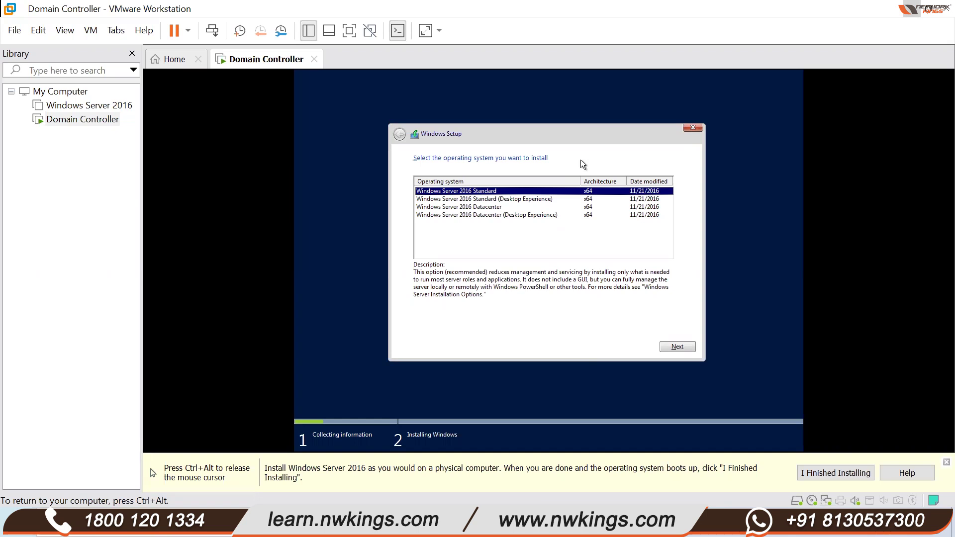
pyautogui.click(517, 199)
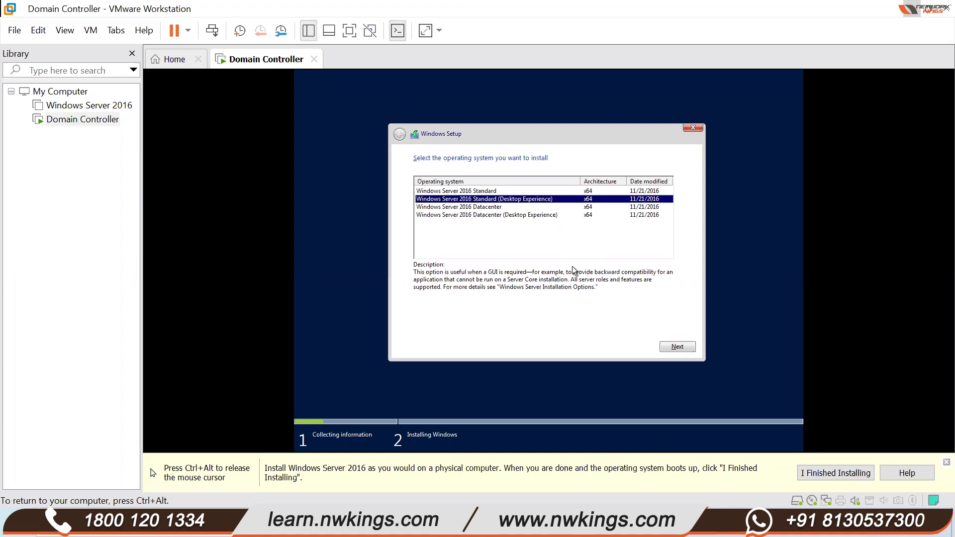
# - Continue with Windows Server 2016 Standard (Desktop Experience) to the license terms, then release input to the host
pyautogui.click(668, 348)
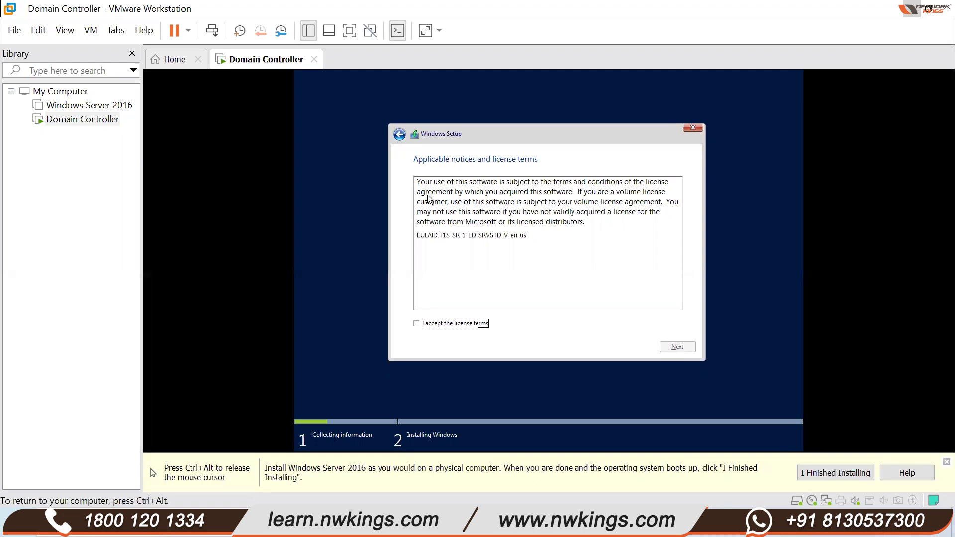
pyautogui.hotkey('ctrl', 'alt')
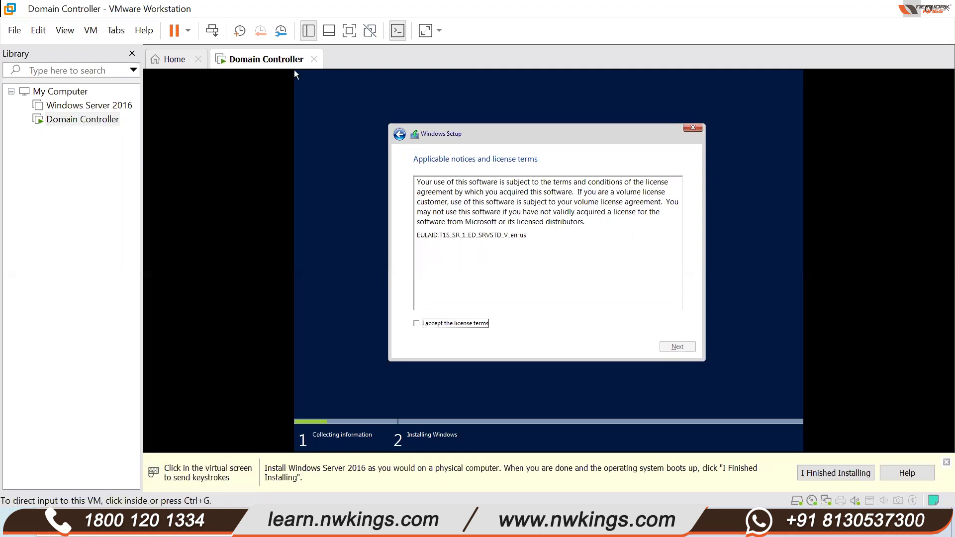
# - Accept the license and start a custom Windows-only install onto Drive 0's 20 GB unallocated space
pyautogui.click(438, 134)
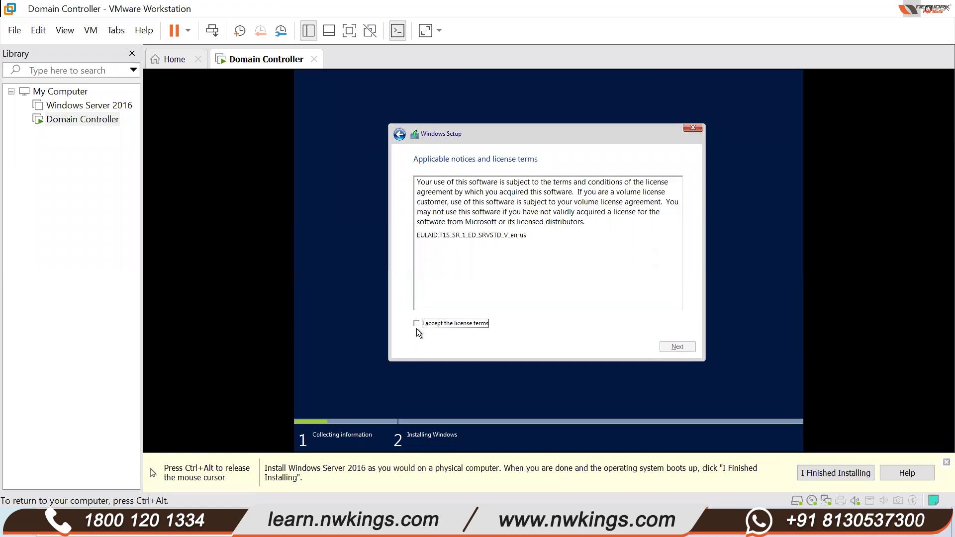
pyautogui.click(416, 324)
pyautogui.click(676, 343)
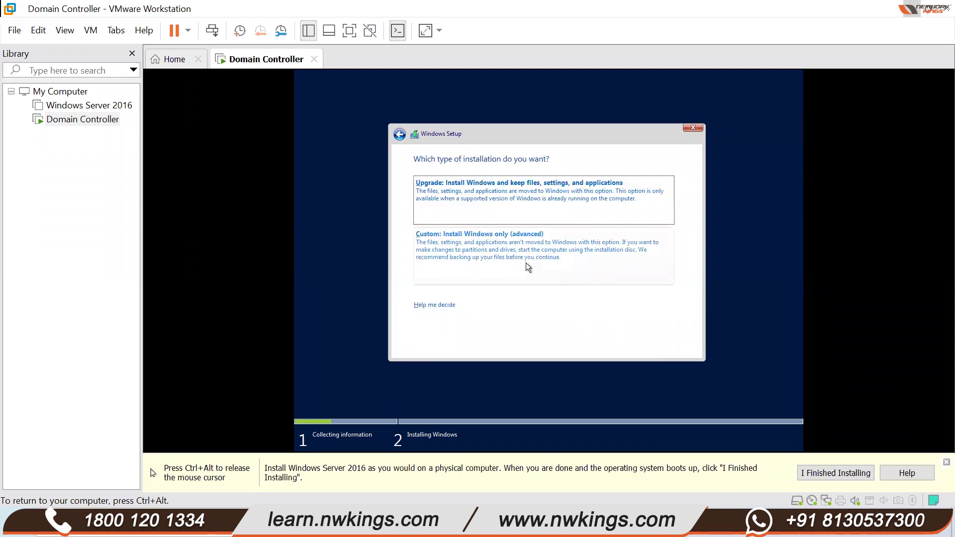
pyautogui.click(522, 261)
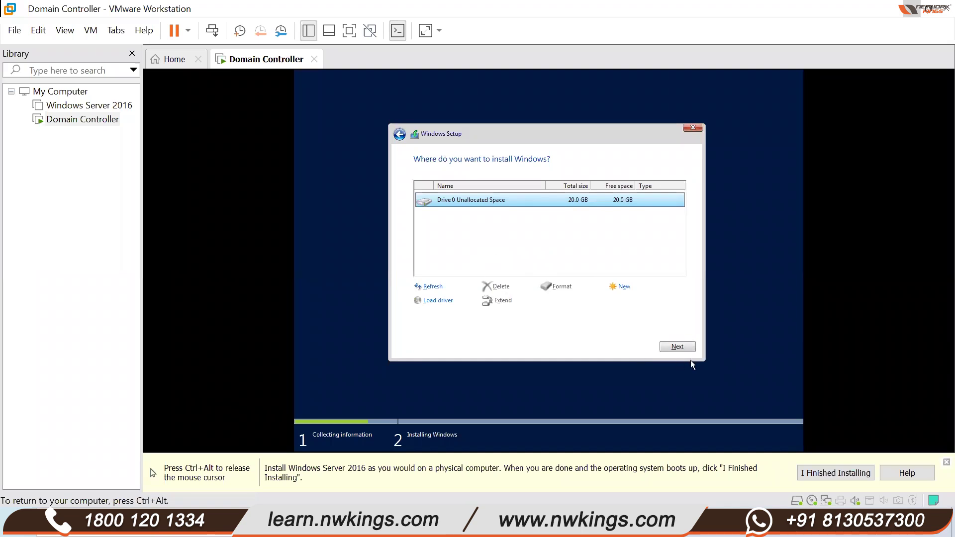
pyautogui.click(686, 347)
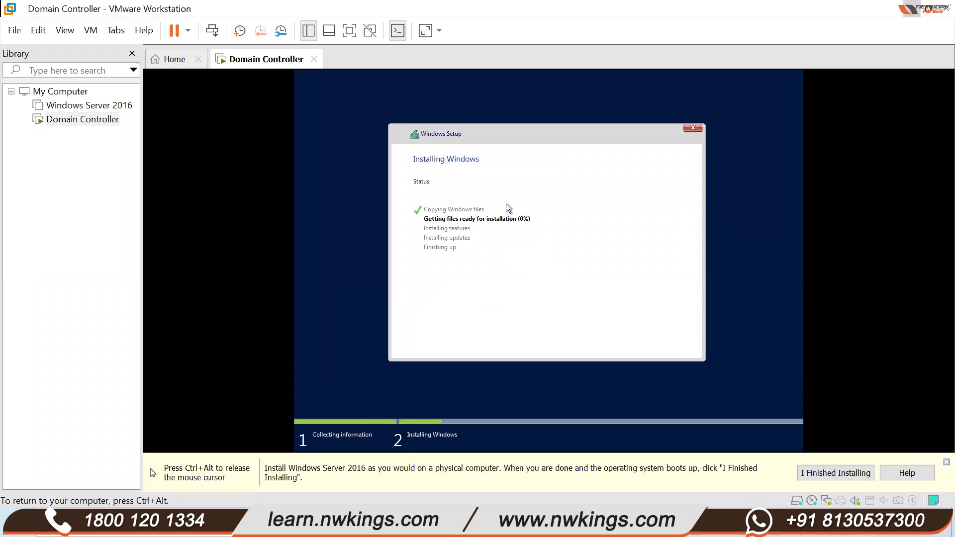
# - Check on the Domain Controller setup, then open the powered-off Windows Server 2016 VM in its own tab
pyautogui.hotkey('ctrl', 'alt')
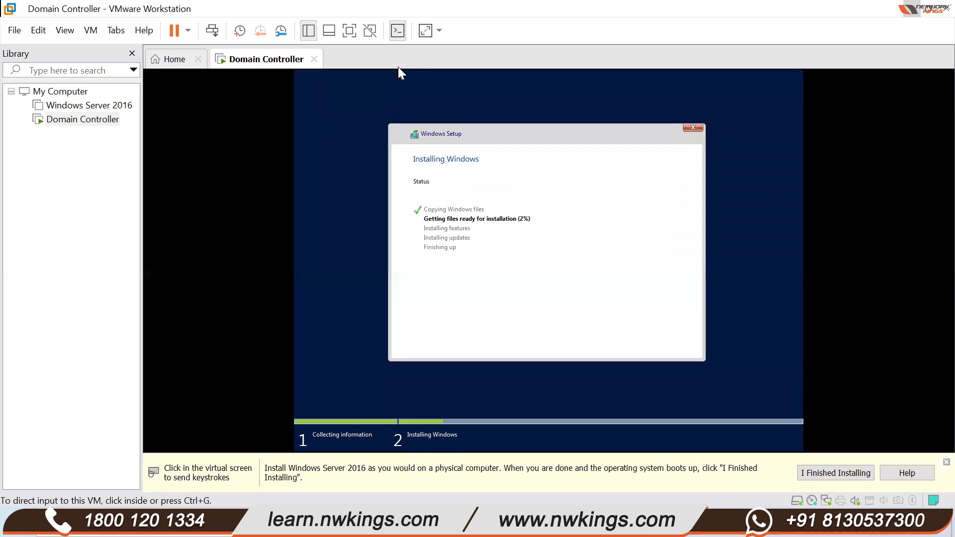
pyautogui.click(399, 70)
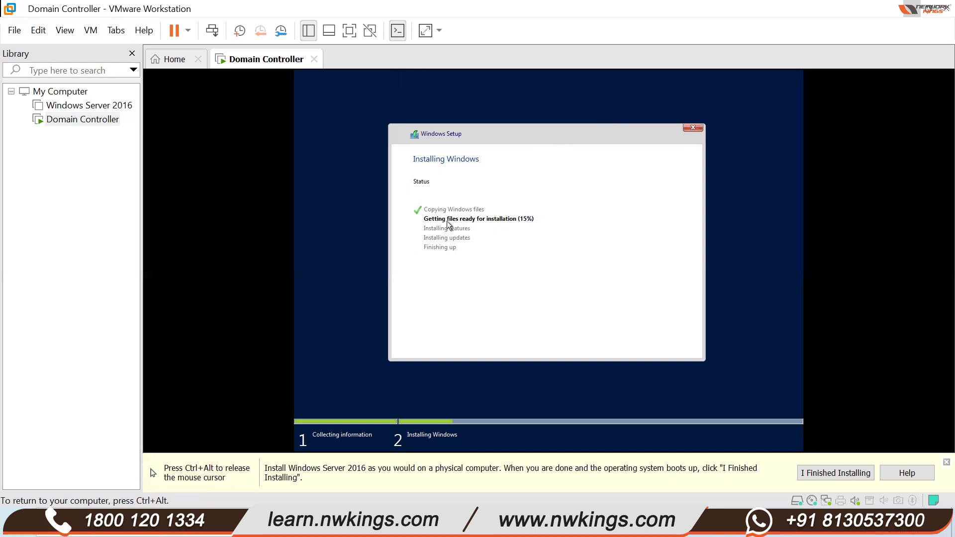
pyautogui.hotkey('ctrl', 'alt')
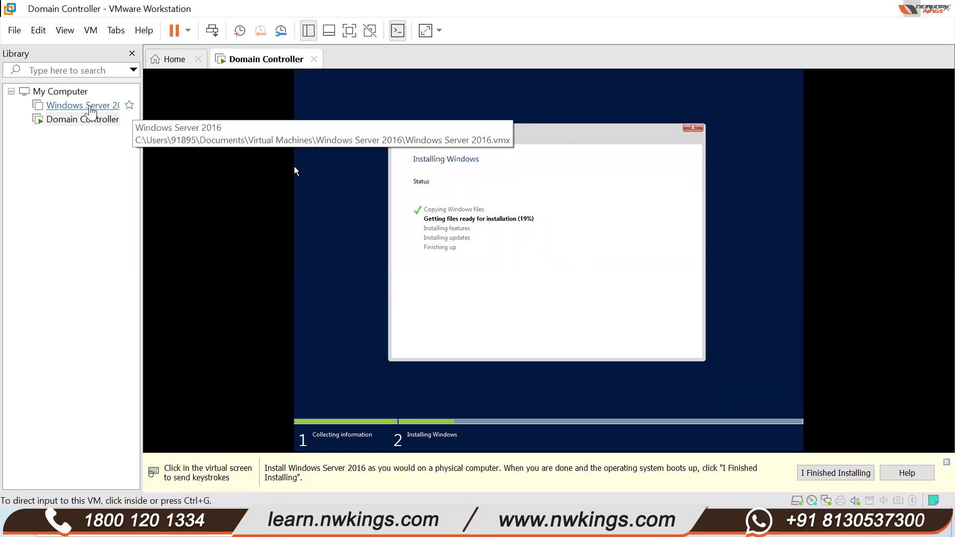
pyautogui.hotkey('ctrl', 'g')
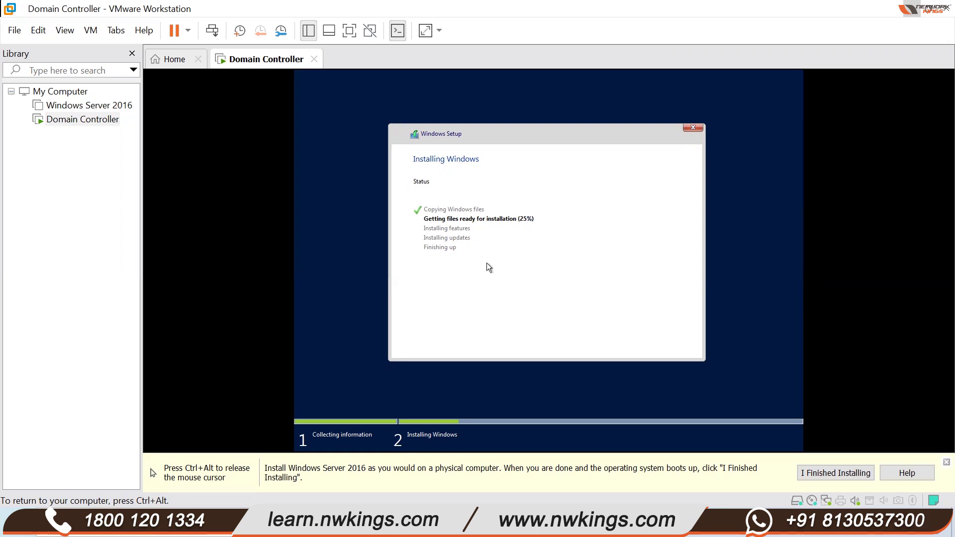
pyautogui.hotkey('ctrl', 'alt')
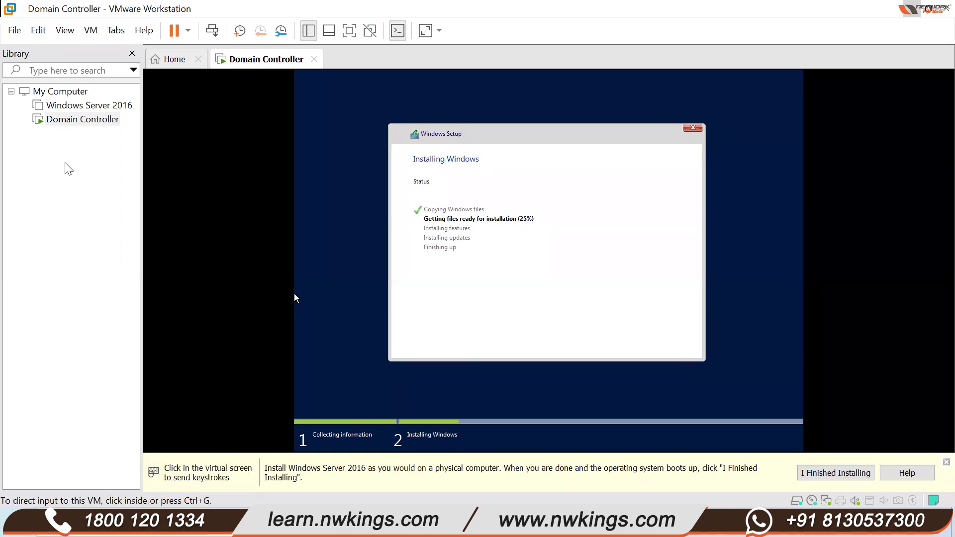
pyautogui.click(479, 198)
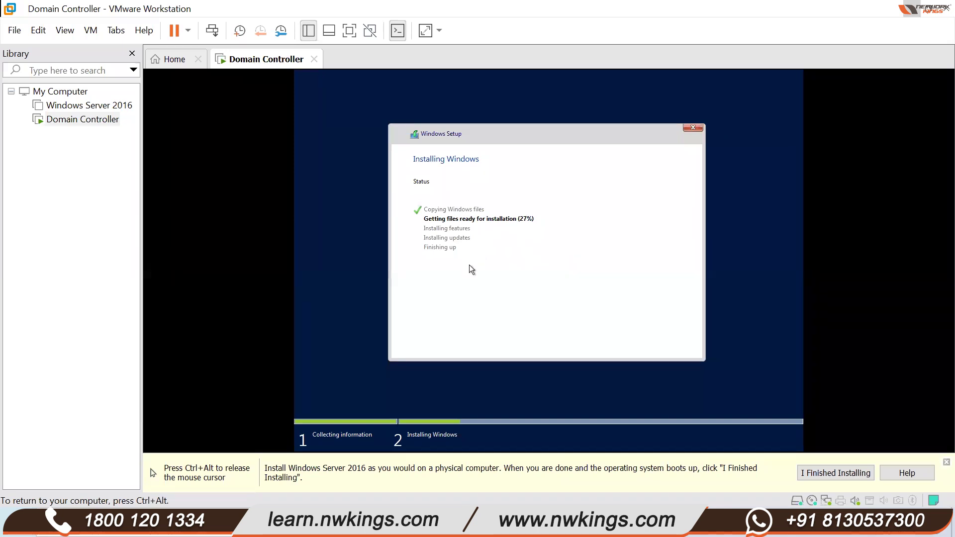
pyautogui.hotkey('ctrl', 'alt')
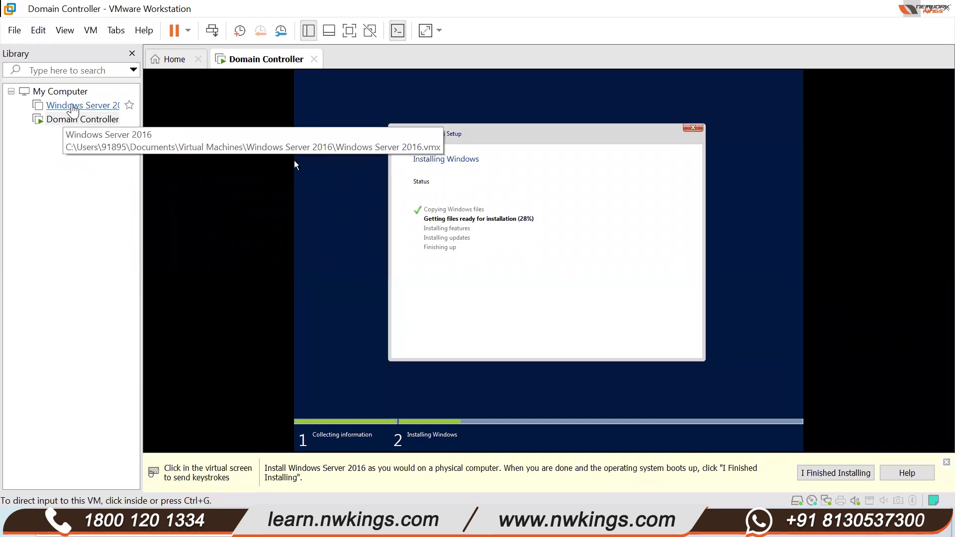
pyautogui.click(73, 107)
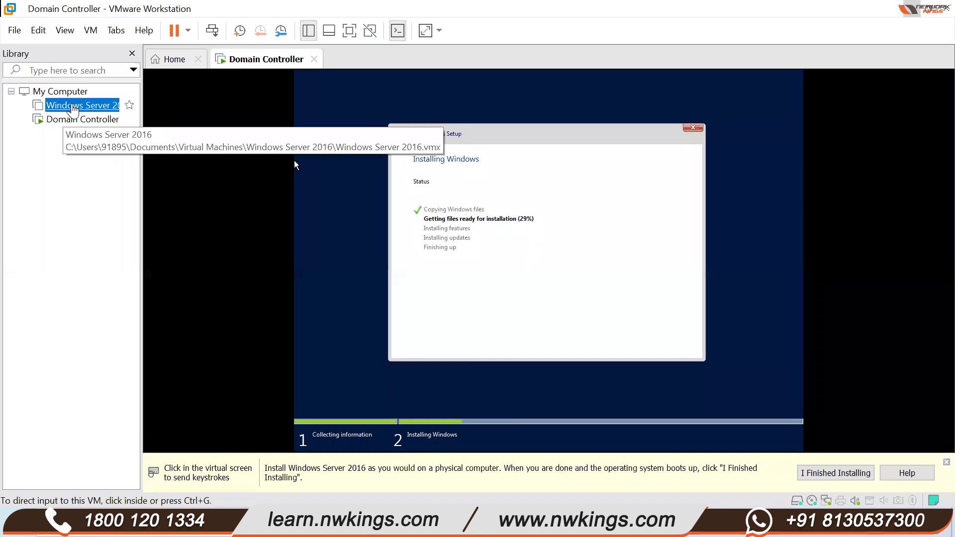
pyautogui.doubleClick(74, 107)
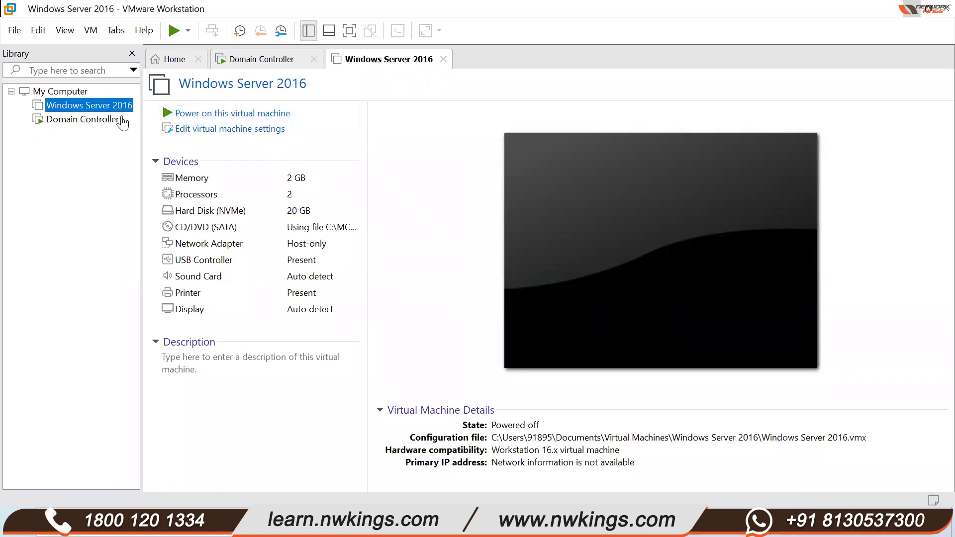
# - Switch back to the Domain Controller VM to check its installation progress
pyautogui.click(98, 122)
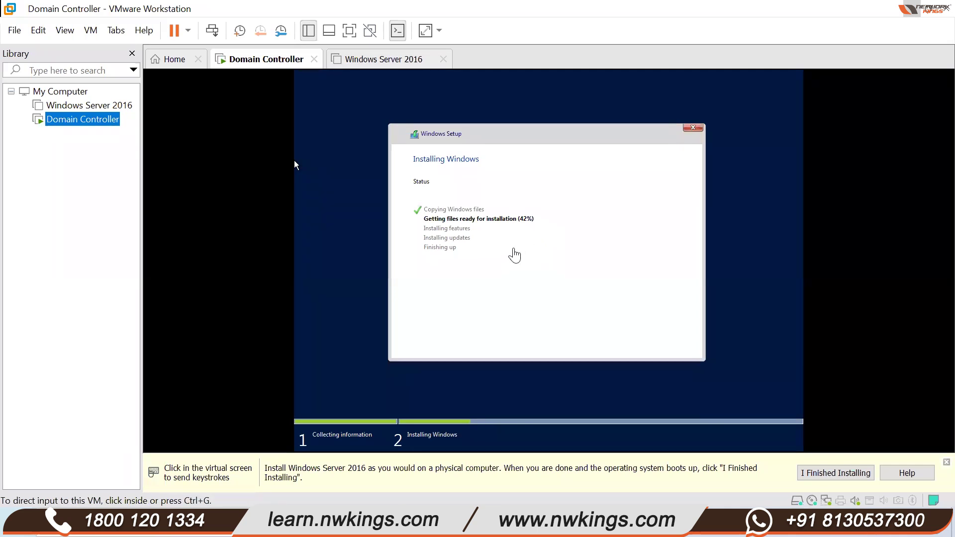
pyautogui.click(294, 165)
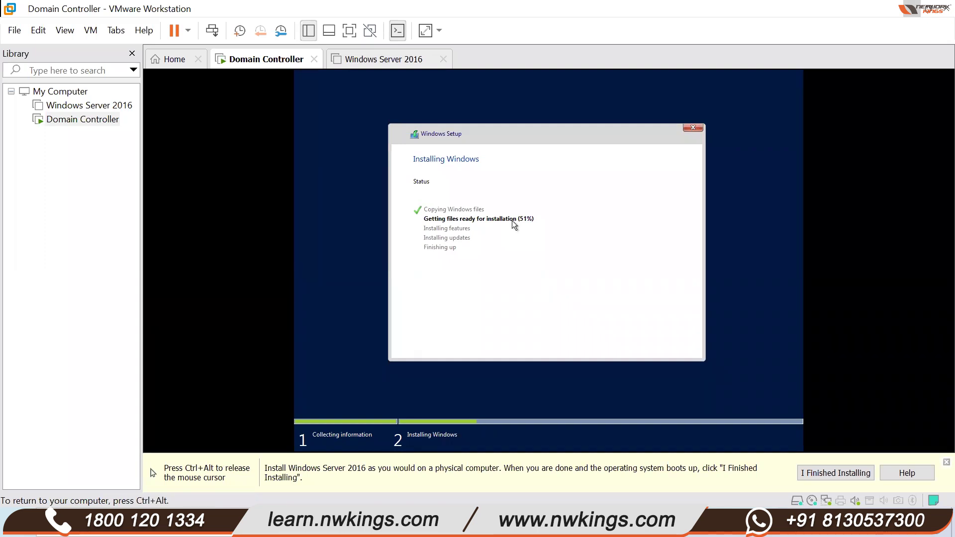
pyautogui.hotkey('ctrl', 'alt')
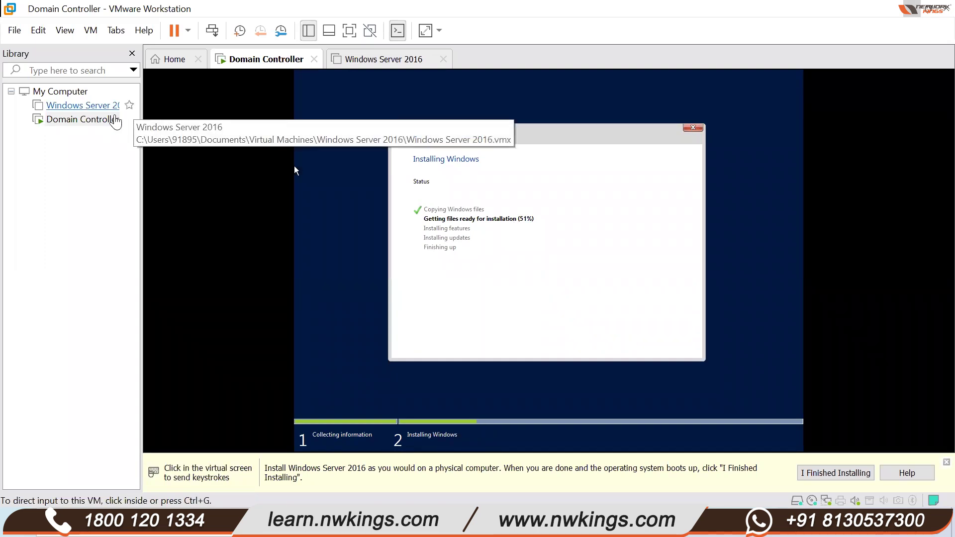
# - Power on the Windows Server 2016 VM with Ctrl+B and dismiss the virtual printing warning
pyautogui.click(378, 59)
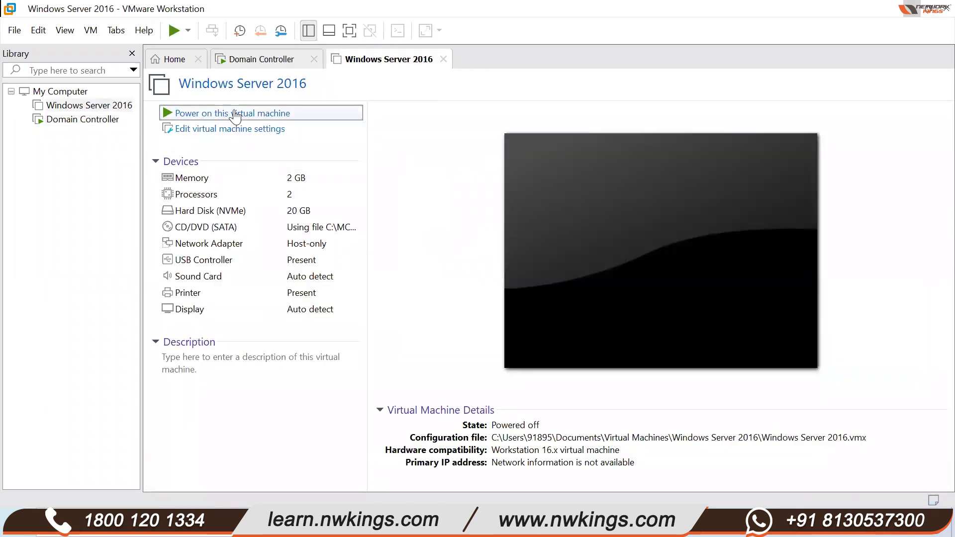
pyautogui.hotkey('ctrl', 'b')
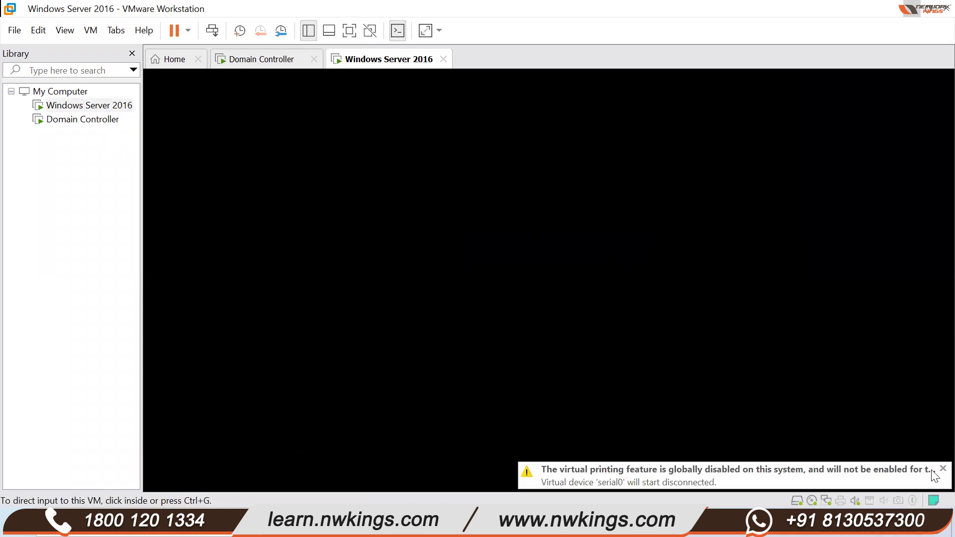
pyautogui.click(932, 467)
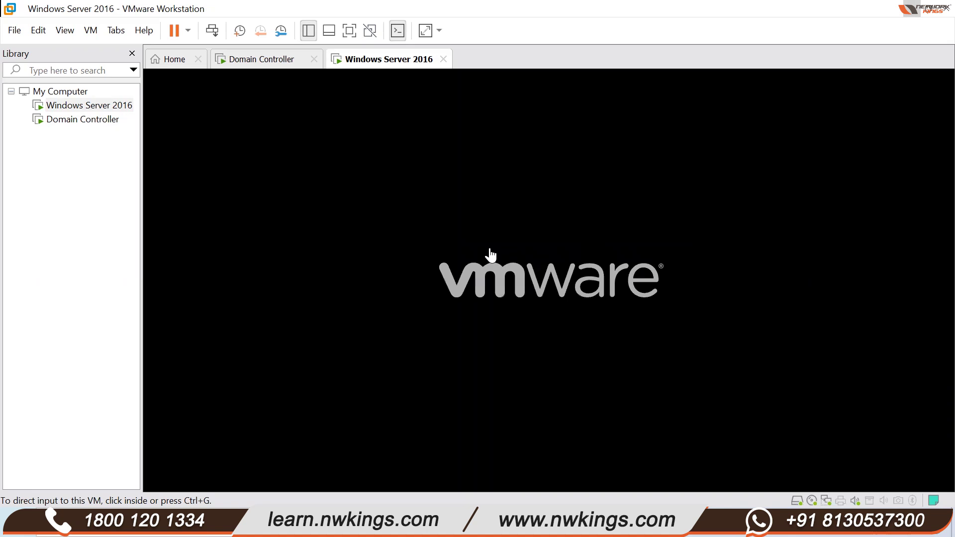
# - Let the Windows Server 2016 VM boot to its lock screen, then unlock it to reach Administrator sign-in
pyautogui.click(465, 241)
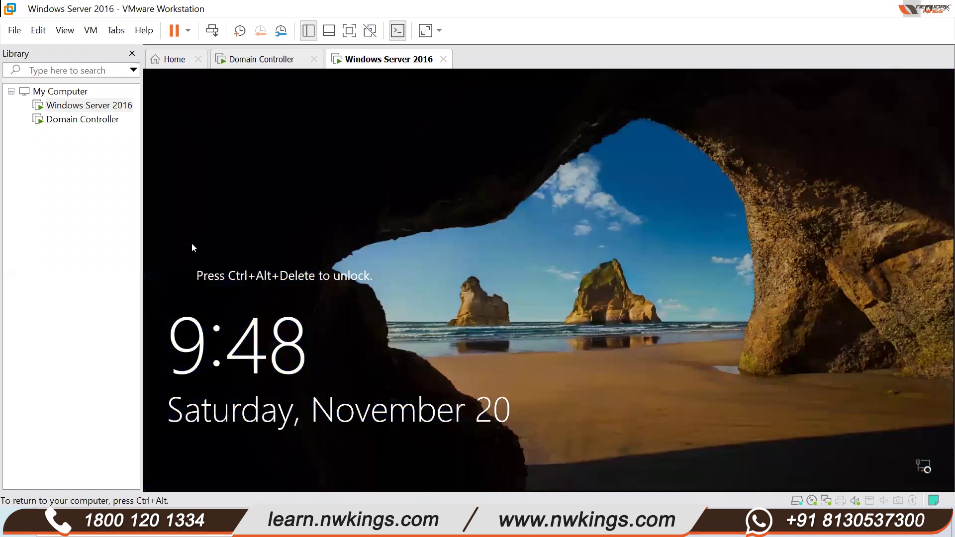
pyautogui.press('ctrl+alt+Insert')
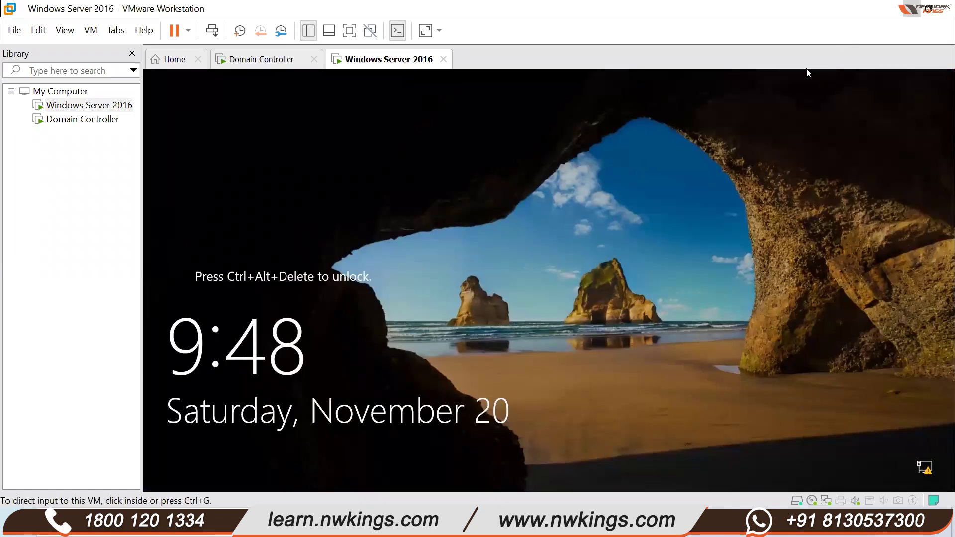
pyautogui.click(282, 247)
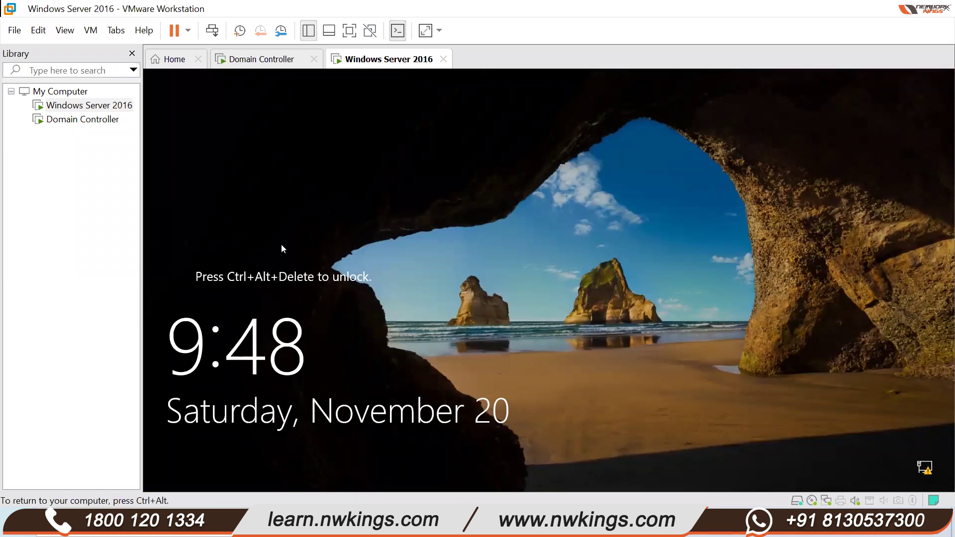
pyautogui.hotkey('ctrl', 'alt')
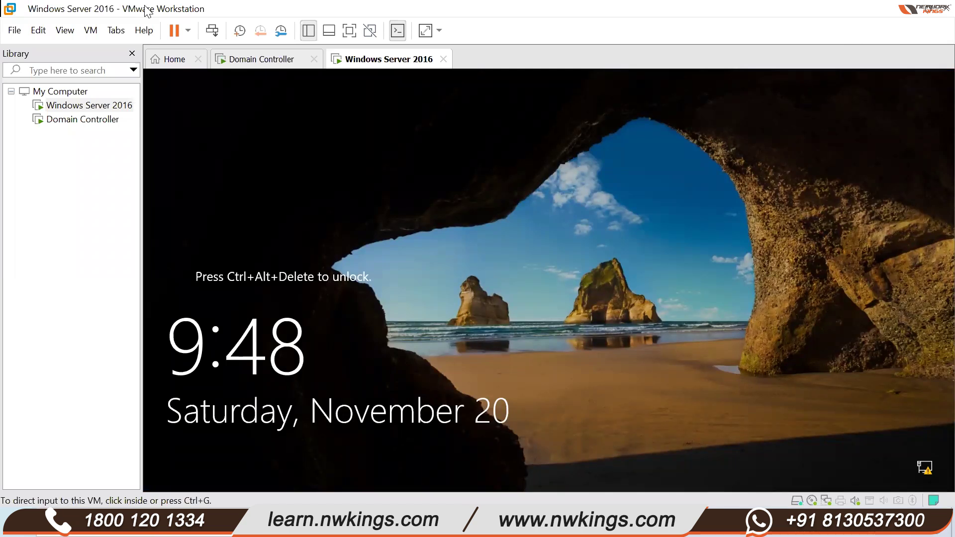
pyautogui.click(212, 30)
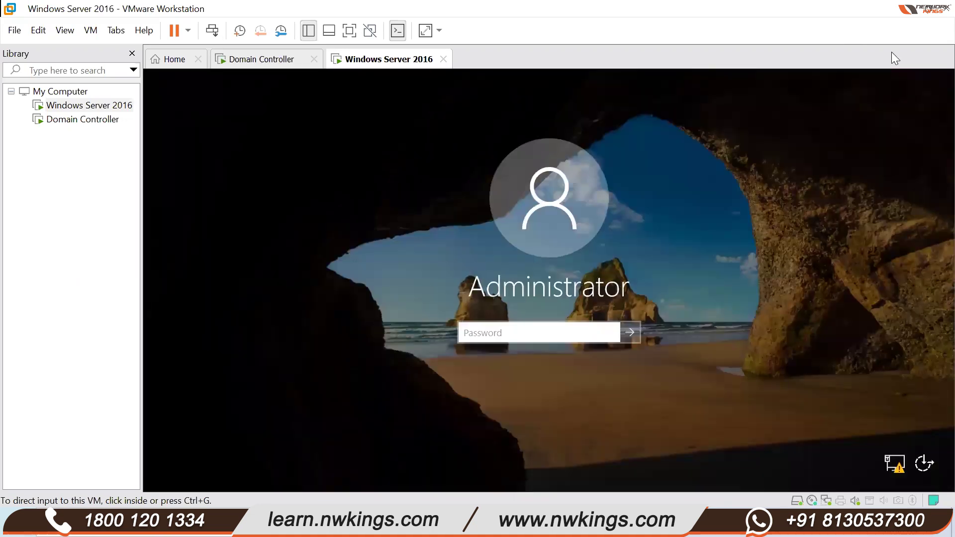
# - Sign in with the Administrator password and switch the VM to full-screen view
pyautogui.click(555, 325)
pyautogui.write('••')
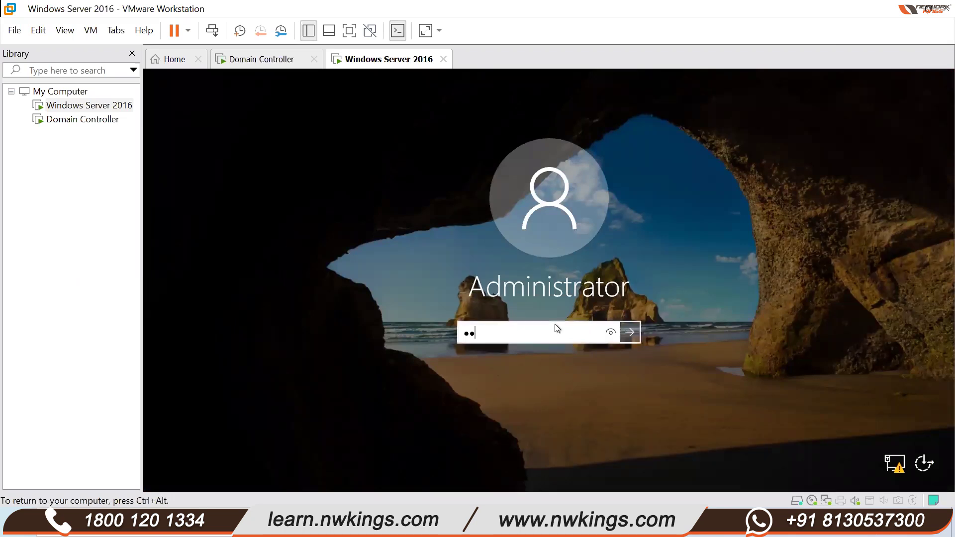
pyautogui.write('••••')
pyautogui.press('Return')
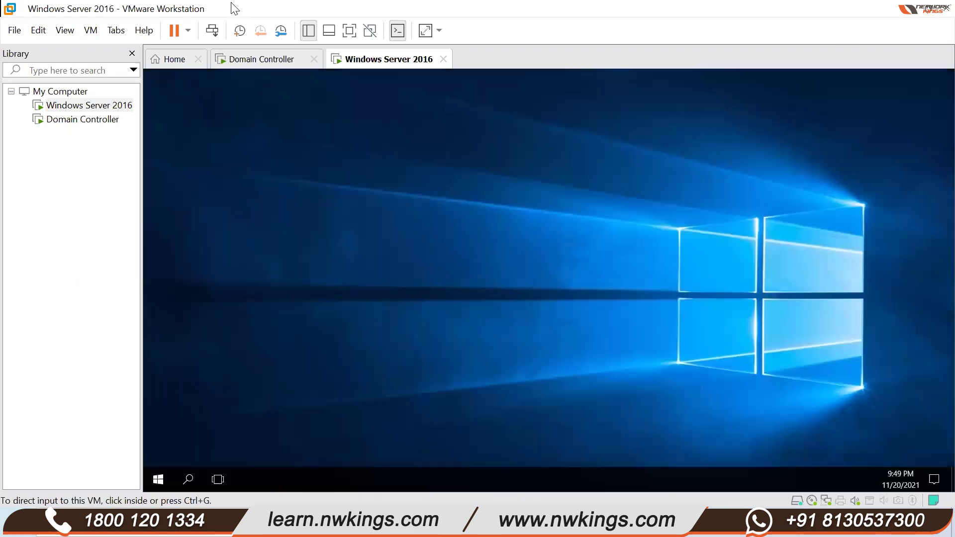
pyautogui.doubleClick(233, 9)
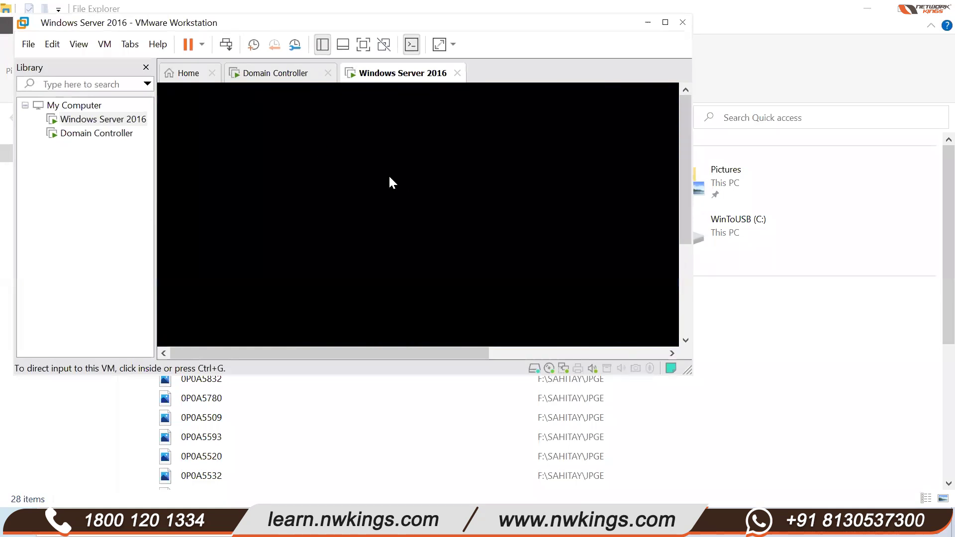
pyautogui.hotkey('ctrl', 'alt', 'Return')
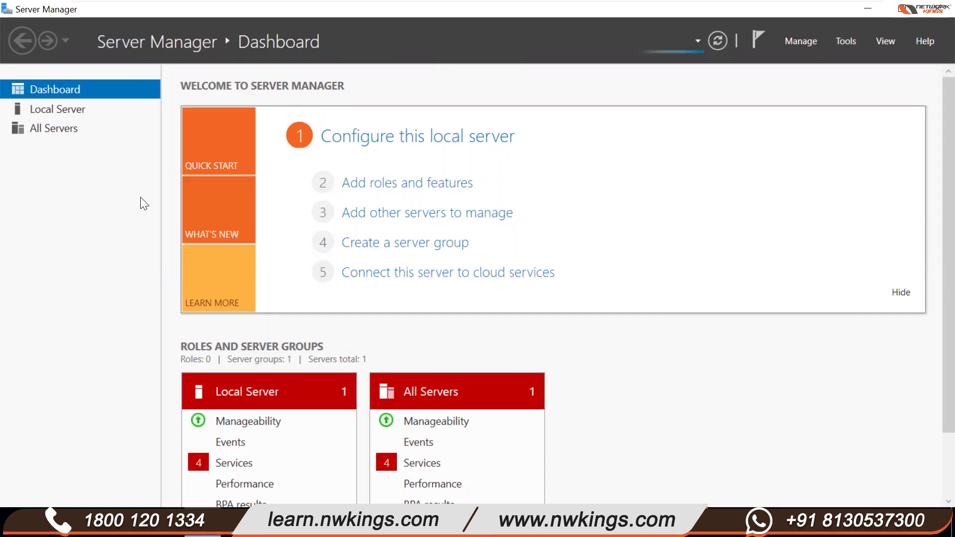
# - Launch Add Roles and Features maximized, keeping role-based installation and the local server as destination
pyautogui.click(387, 194)
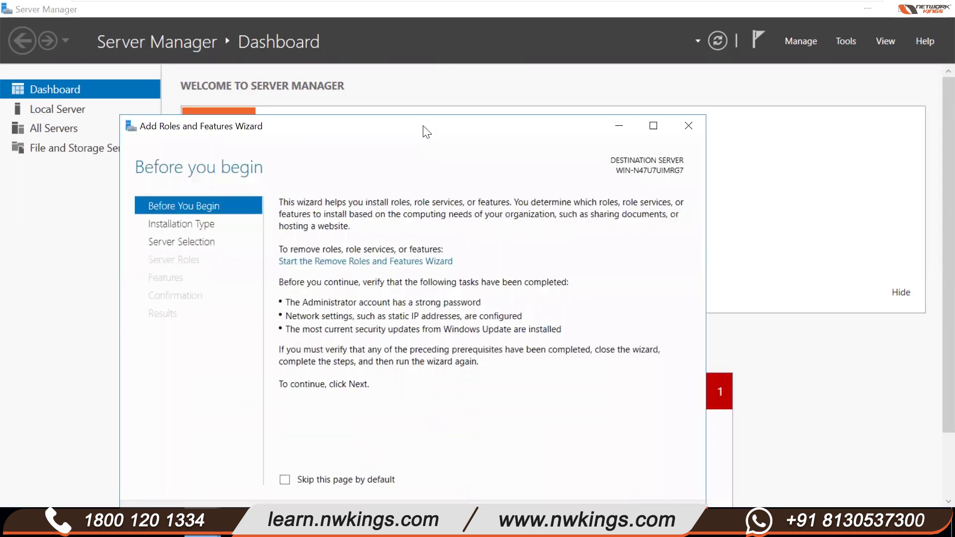
pyautogui.press('super+Up')
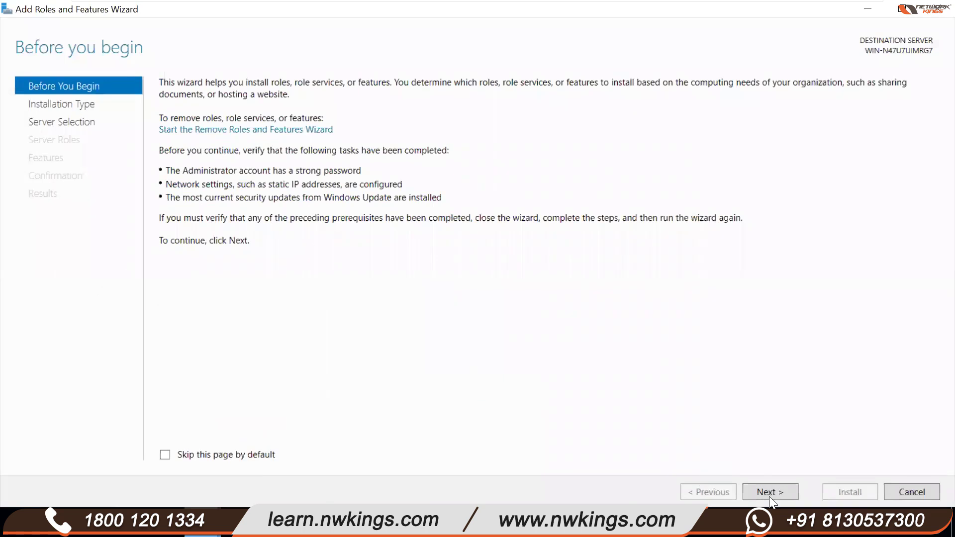
pyautogui.click(767, 492)
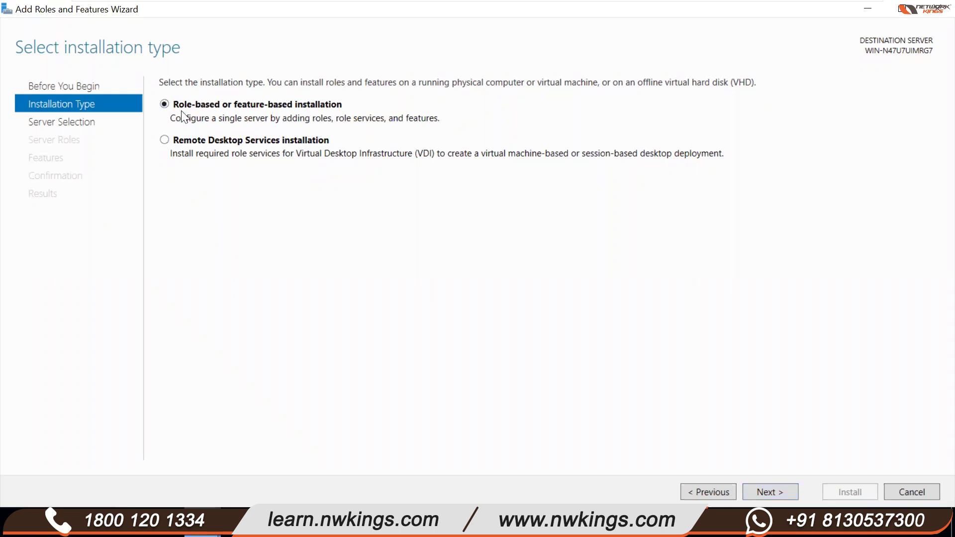
pyautogui.click(756, 489)
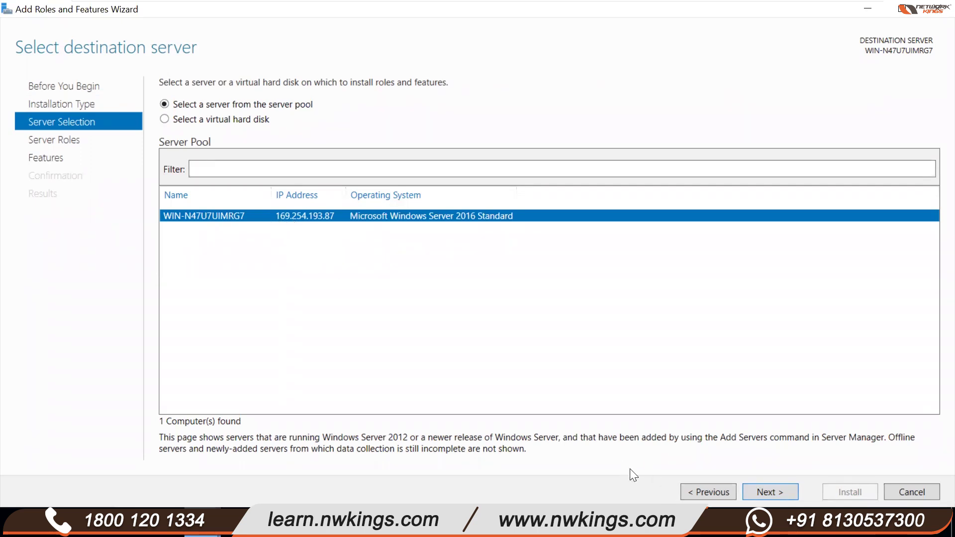
pyautogui.click(776, 488)
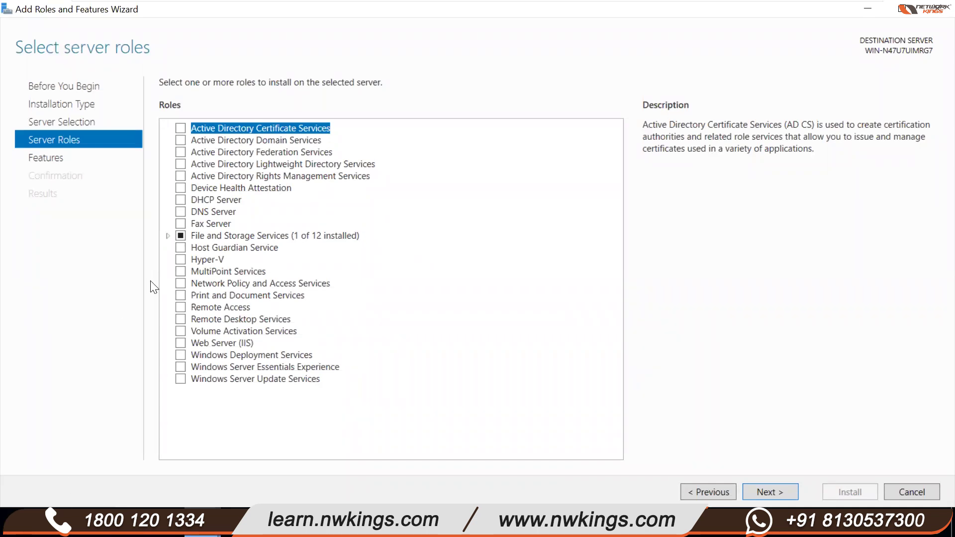
pyautogui.click(181, 260)
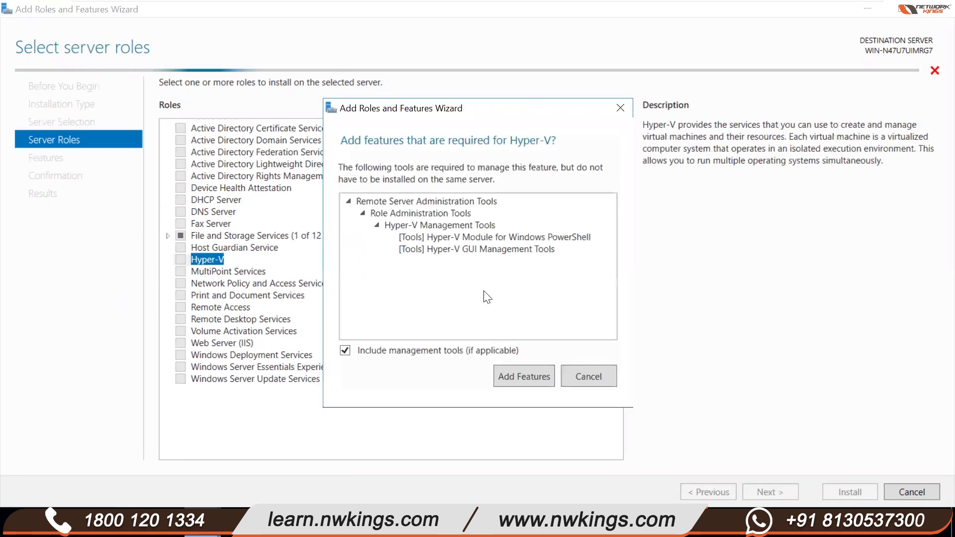
pyautogui.click(587, 378)
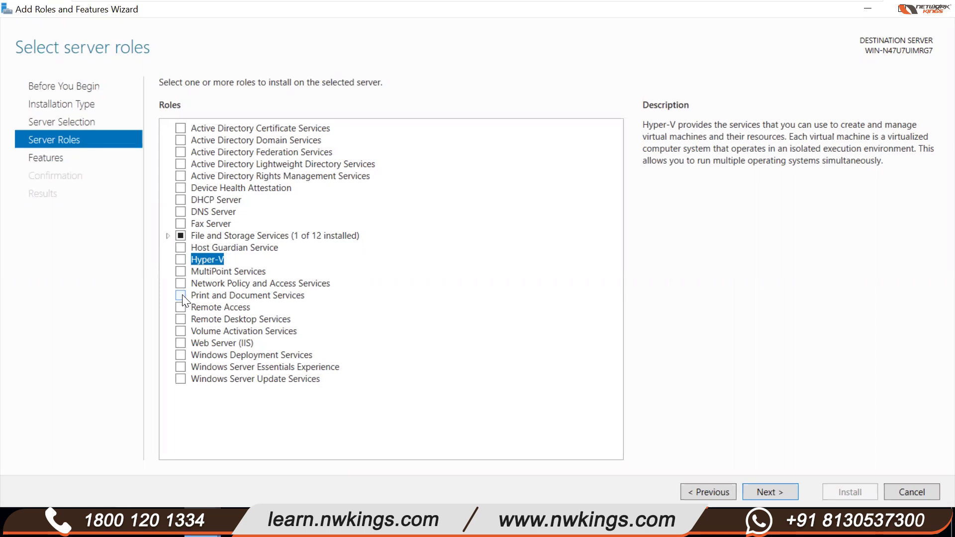
pyautogui.click(204, 354)
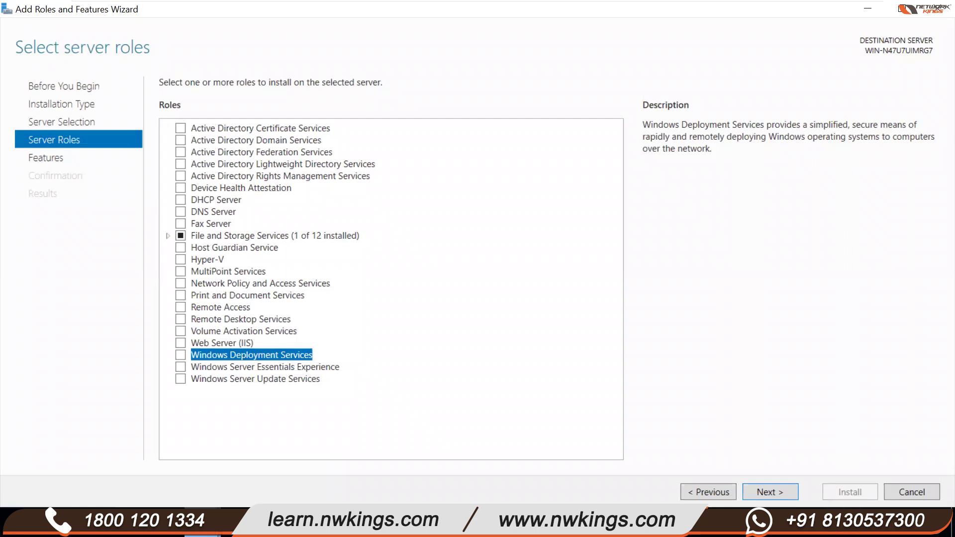
# - Bring up the Windows Start menu with the Windows key
pyautogui.press('super')
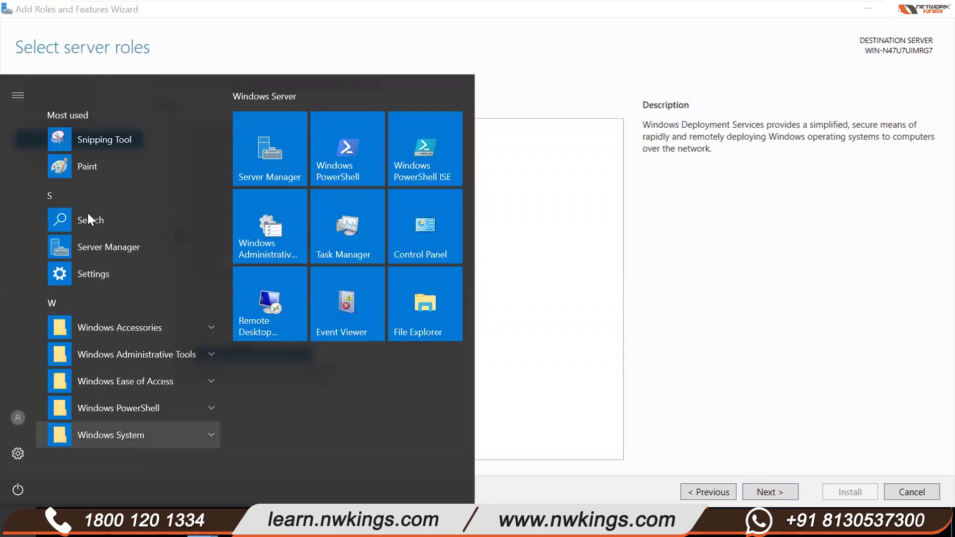
# - Close and reopen the Start menu, then dismiss it by clicking back on the Select server roles page
pyautogui.press('Escape')
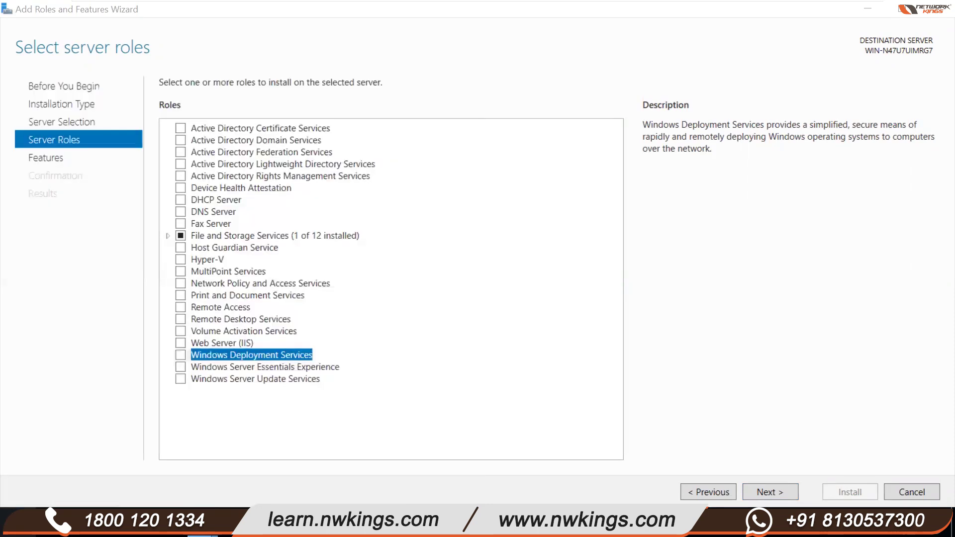
pyautogui.press('super')
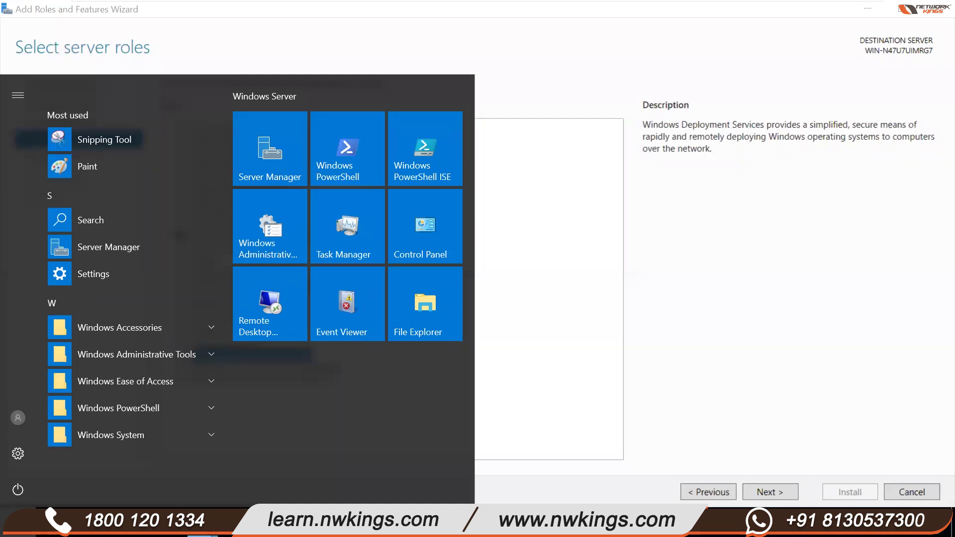
pyautogui.click(506, 495)
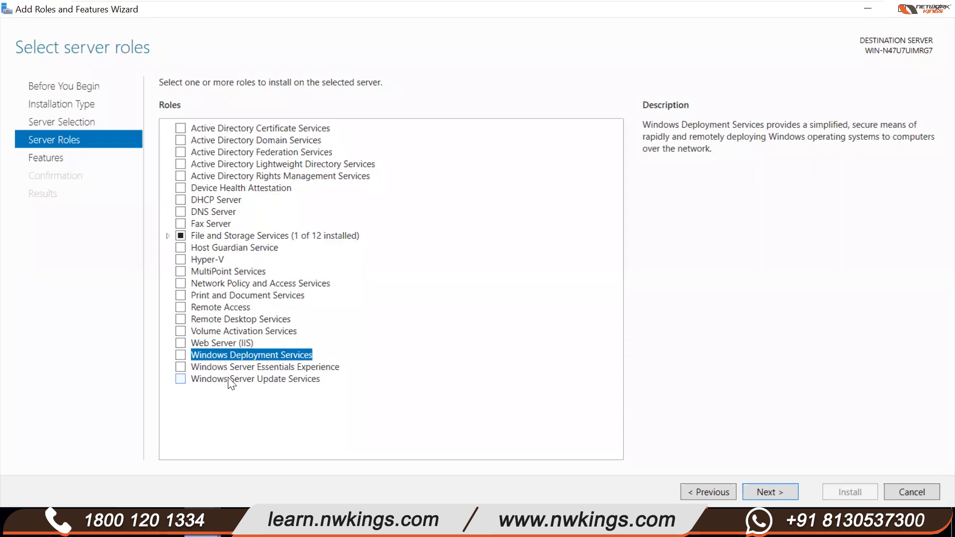
# - Tick the Windows Server Update Services checkbox in the server roles list
pyautogui.click(180, 378)
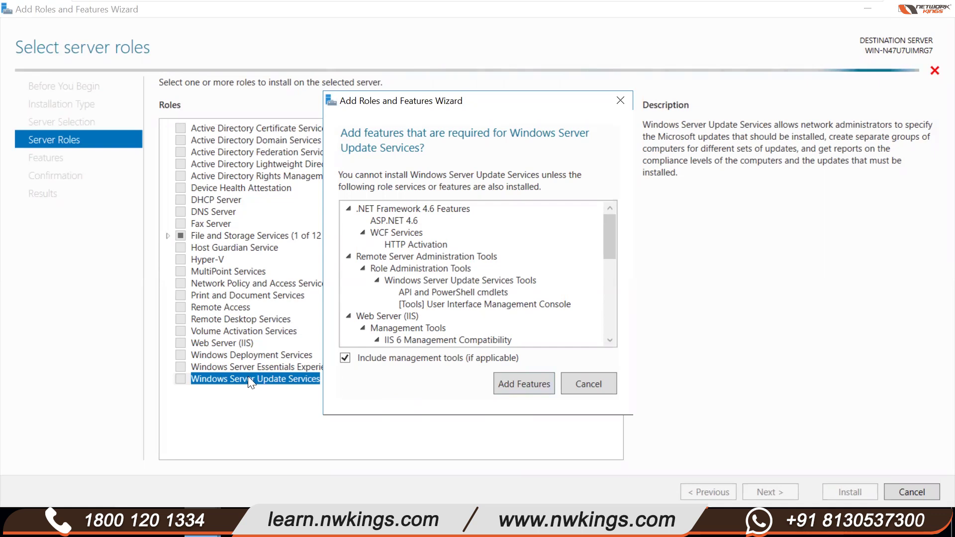
# - Cancel adding Windows Server Update Services, leaving that role unchecked
pyautogui.click(579, 384)
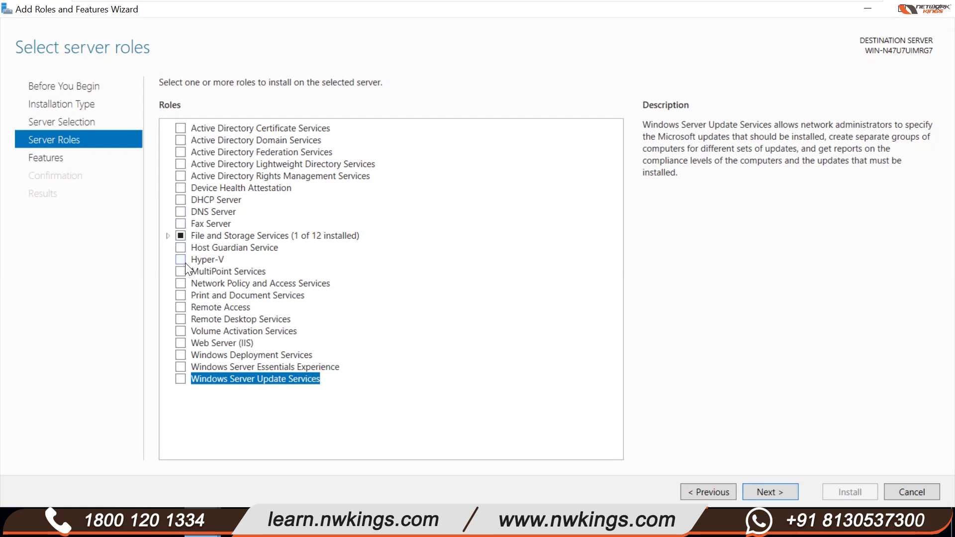
pyautogui.click(167, 236)
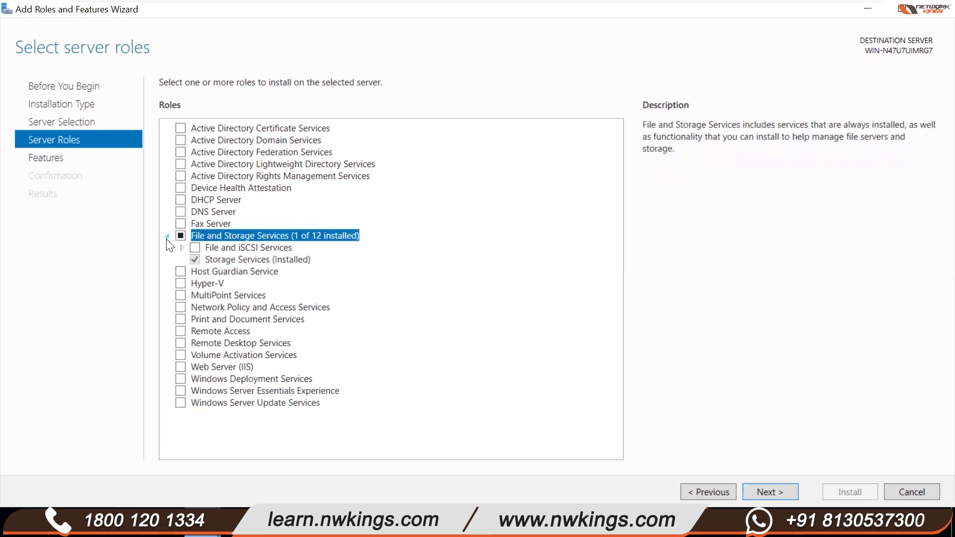
pyautogui.click(168, 237)
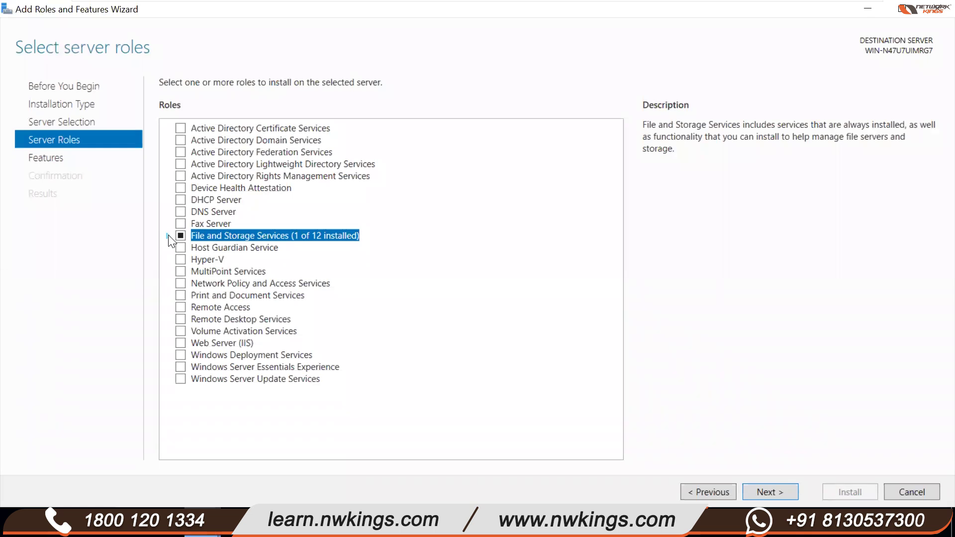
pyautogui.click(168, 236)
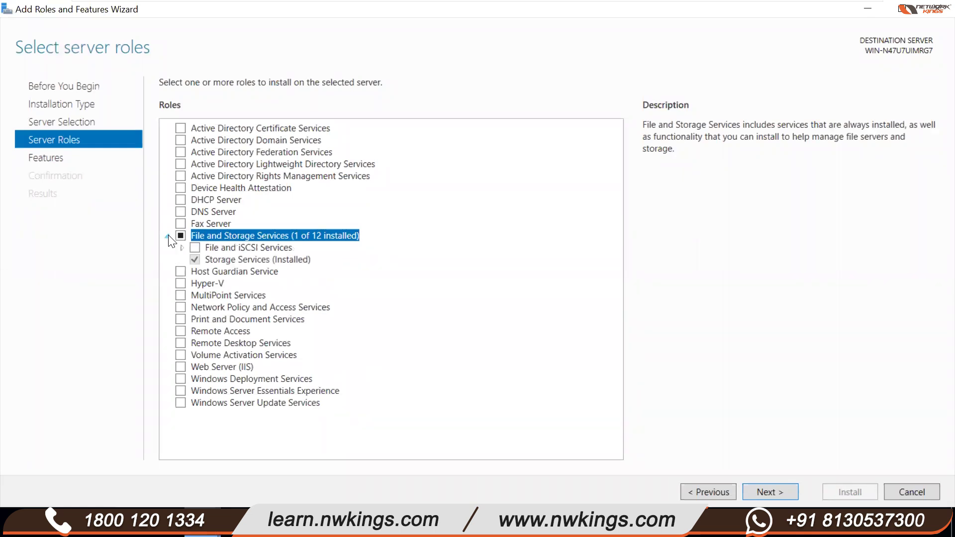
pyautogui.click(167, 236)
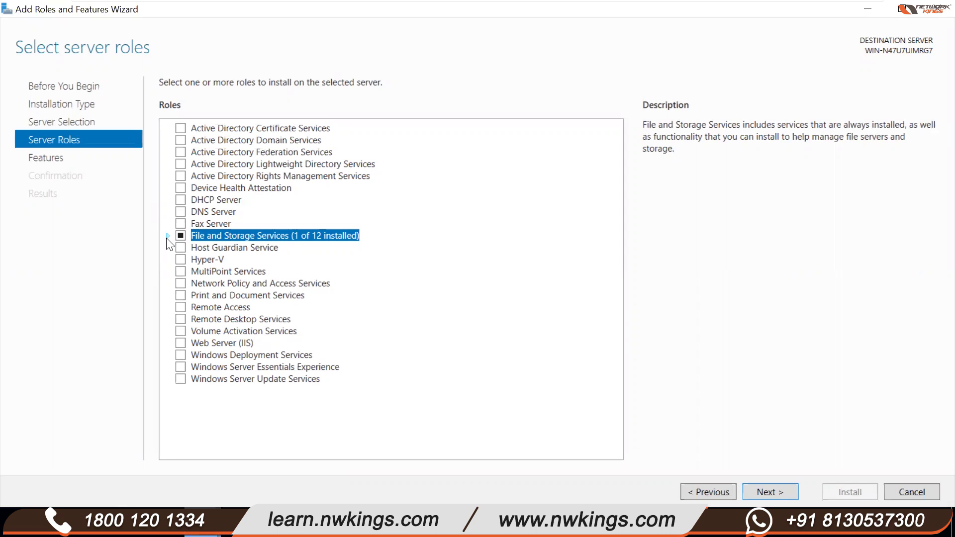
pyautogui.click(167, 236)
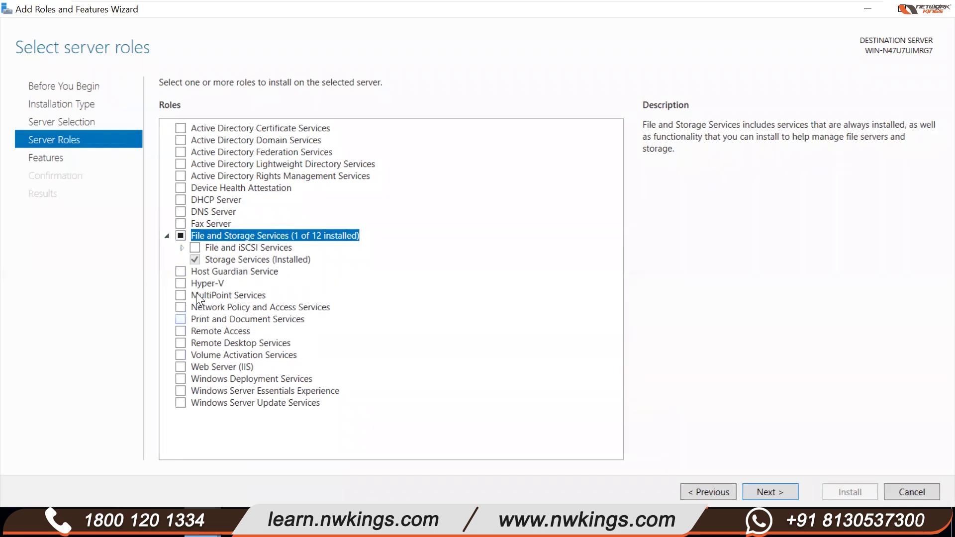
# - Tick the DNS Server role and accept its management tools on Select server roles
pyautogui.click(180, 211)
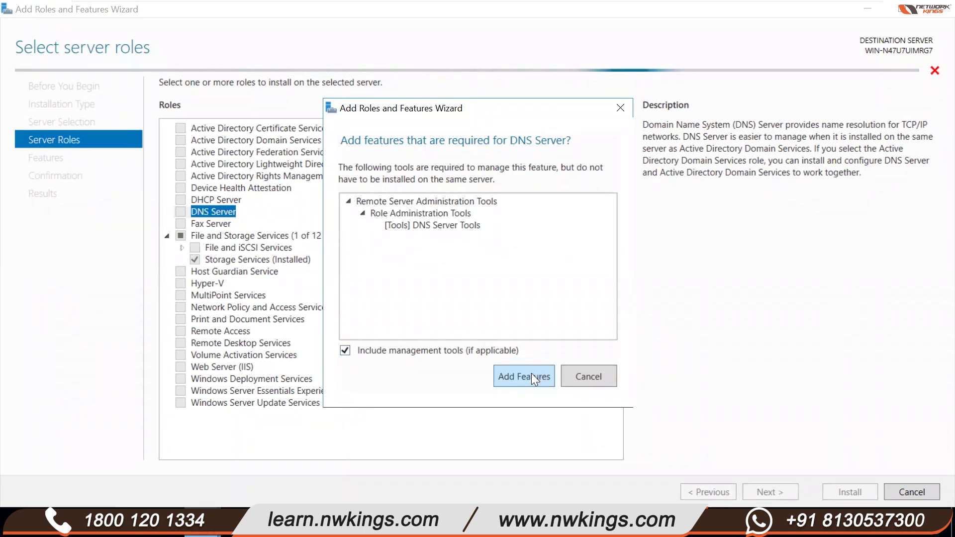
pyautogui.click(528, 377)
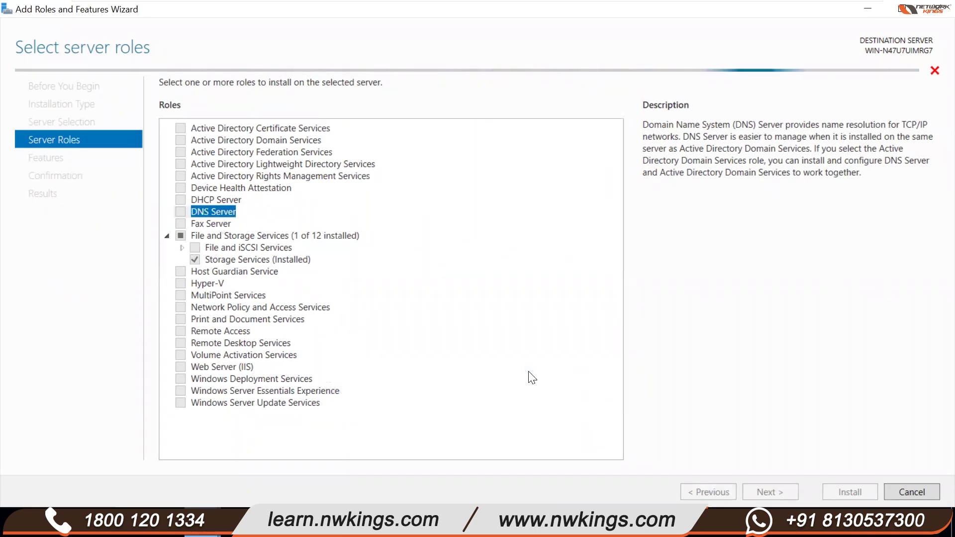
pyautogui.doubleClick(181, 236)
pyautogui.doubleClick(184, 234)
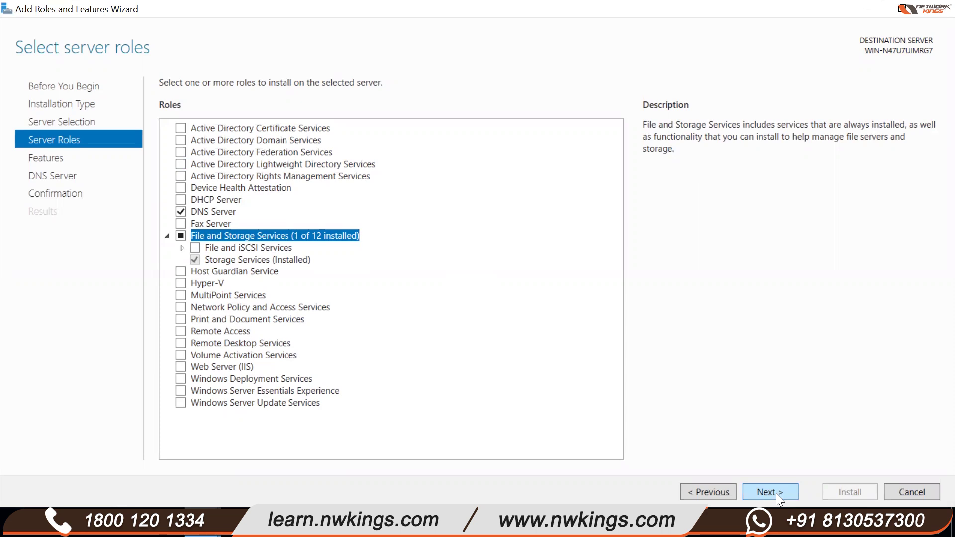
pyautogui.moveTo(773, 10)
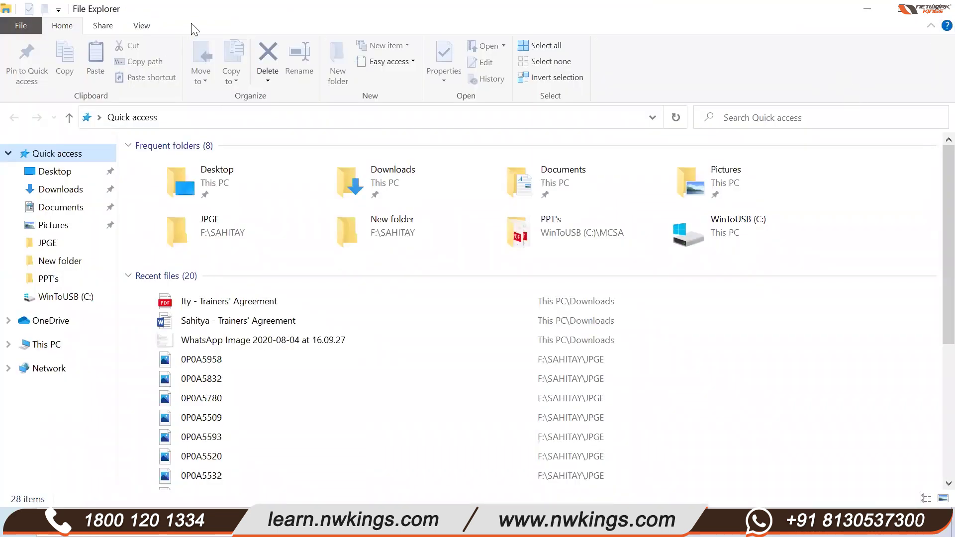
# - Restore and minimize the Quick access File Explorer window to reveal the host desktop
pyautogui.doubleClick(191, 12)
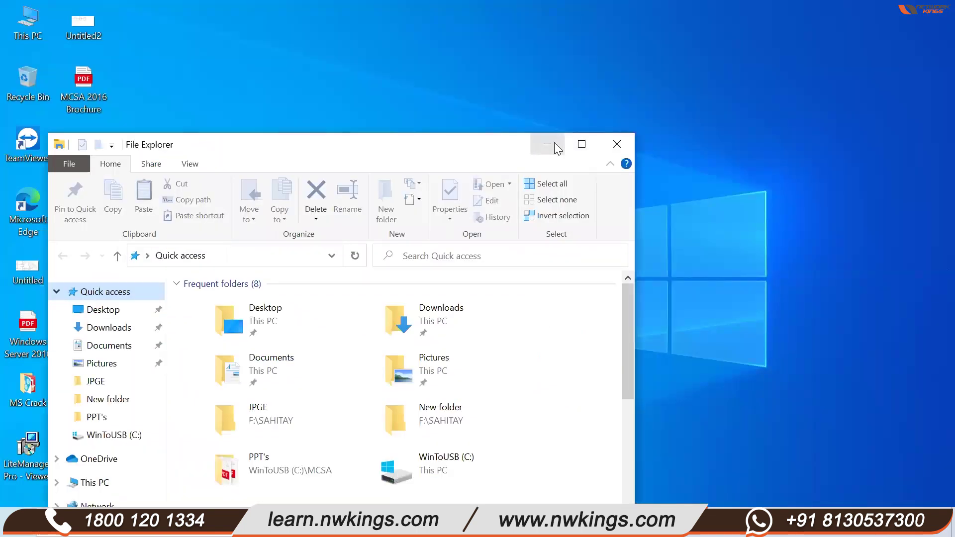
pyautogui.click(554, 142)
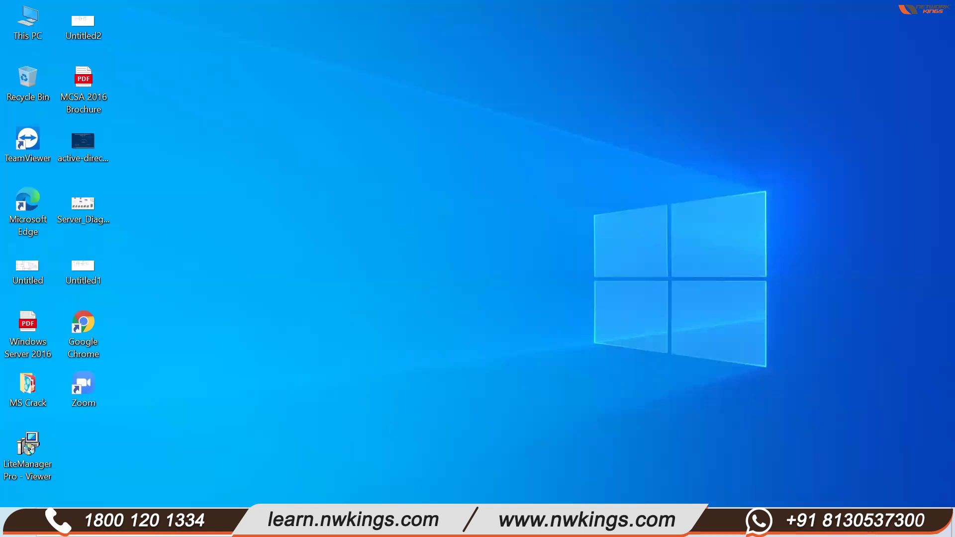
pyautogui.moveTo(412, 526)
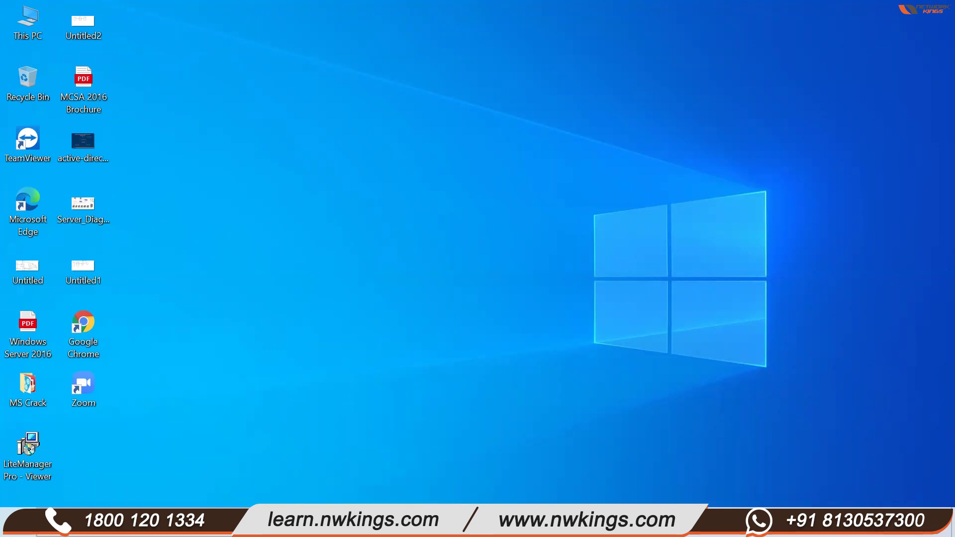
# - Run a Bing search for 'chorm,' in Edge, clear the address bar, and minimize Edge
pyautogui.press('super')
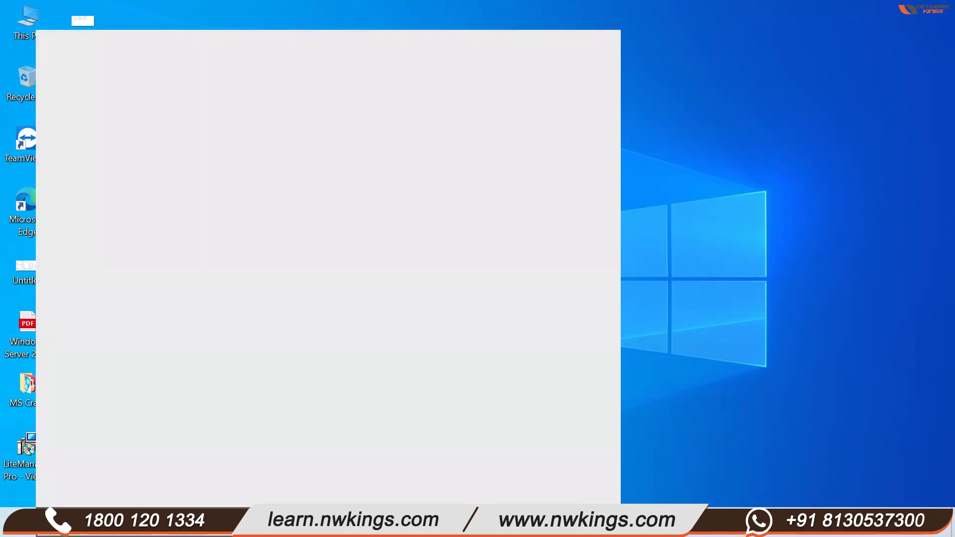
pyautogui.write('chorm,')
pyautogui.press('Return')
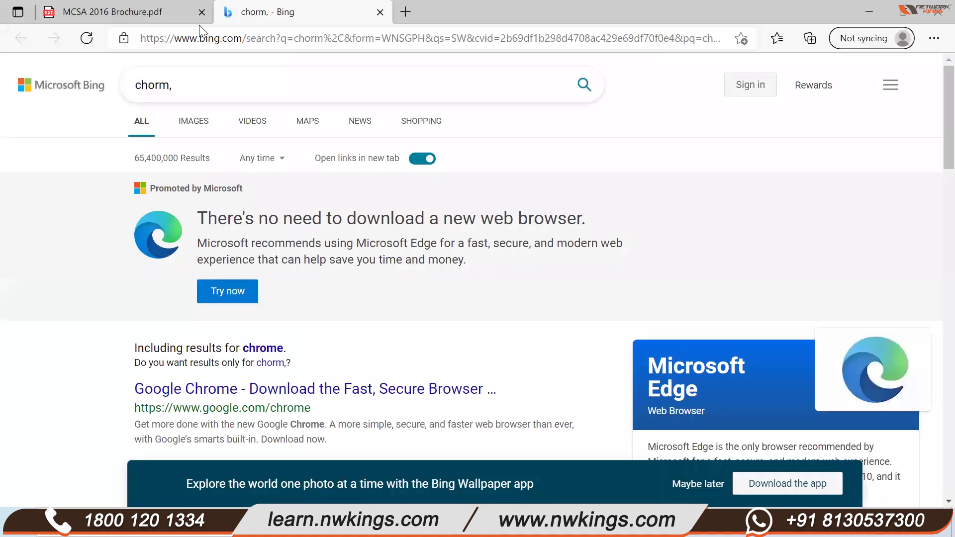
pyautogui.click(199, 26)
pyautogui.press('BackSpace')
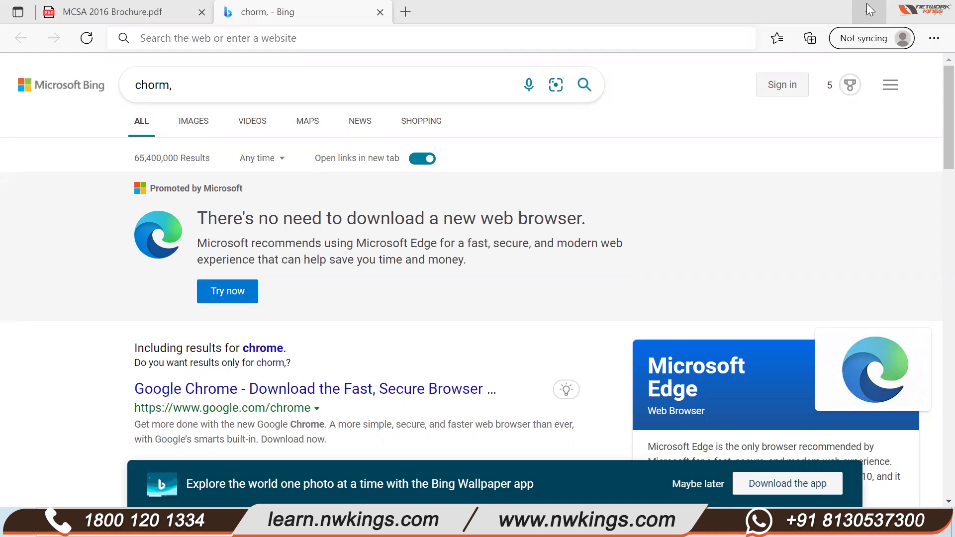
pyautogui.click(876, 12)
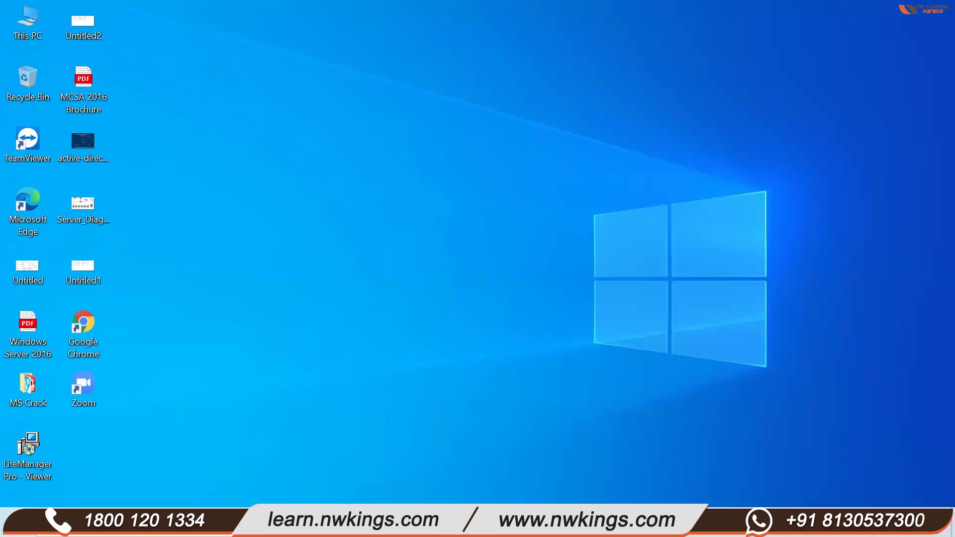
# - Bring the Windows Server 2016 VM's roles wizard back from the taskbar
pyautogui.moveTo(413, 526)
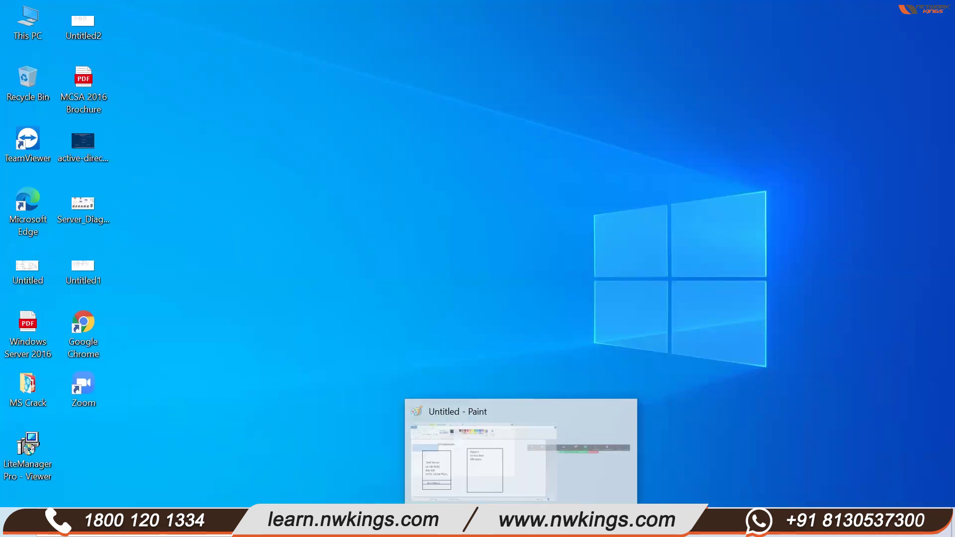
pyautogui.moveTo(472, 526)
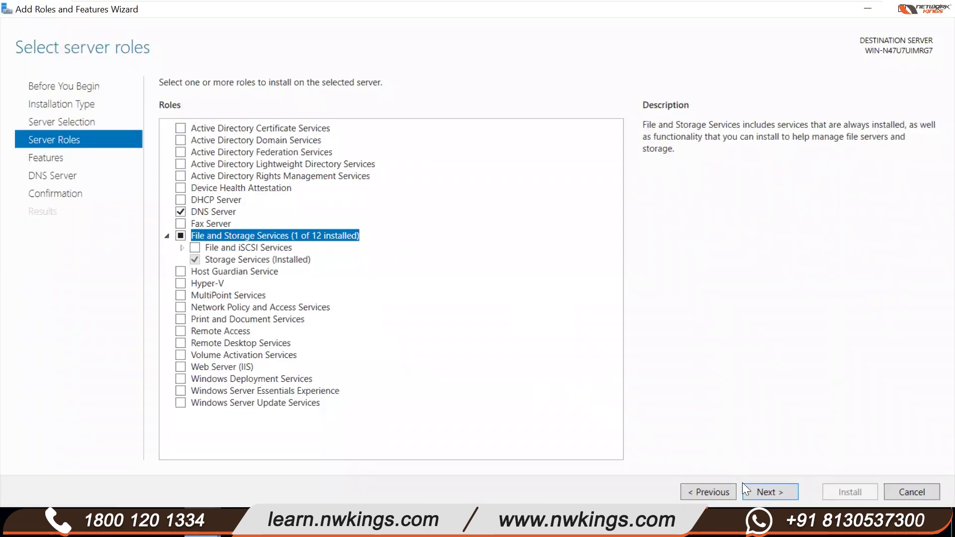
# - Advance through Select features with default features only, reaching the DNS Server page
pyautogui.click(770, 491)
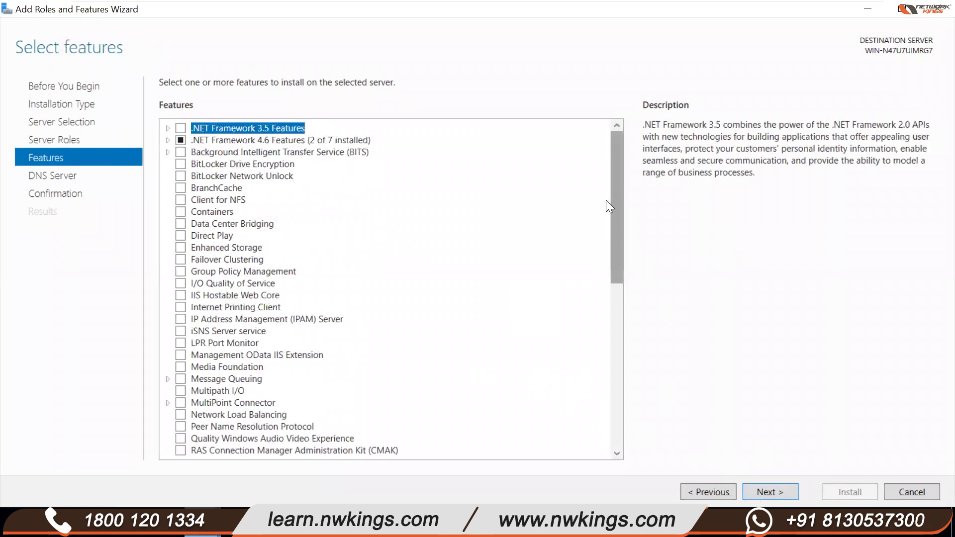
pyautogui.moveTo(615, 200)
pyautogui.mouseDown()
pyautogui.moveTo(617, 229)
pyautogui.moveTo(615, 195)
pyautogui.mouseUp()
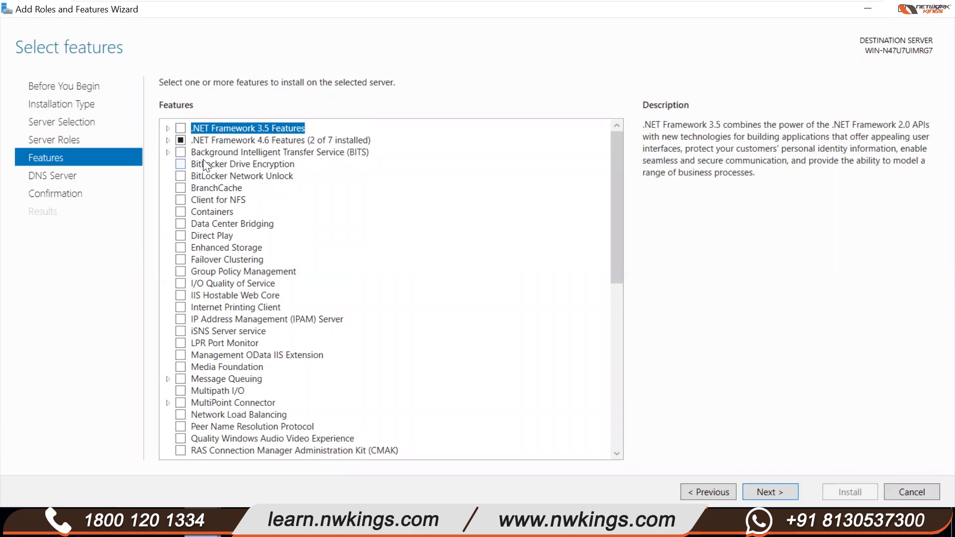
pyautogui.scroll(-4, 239, 348)
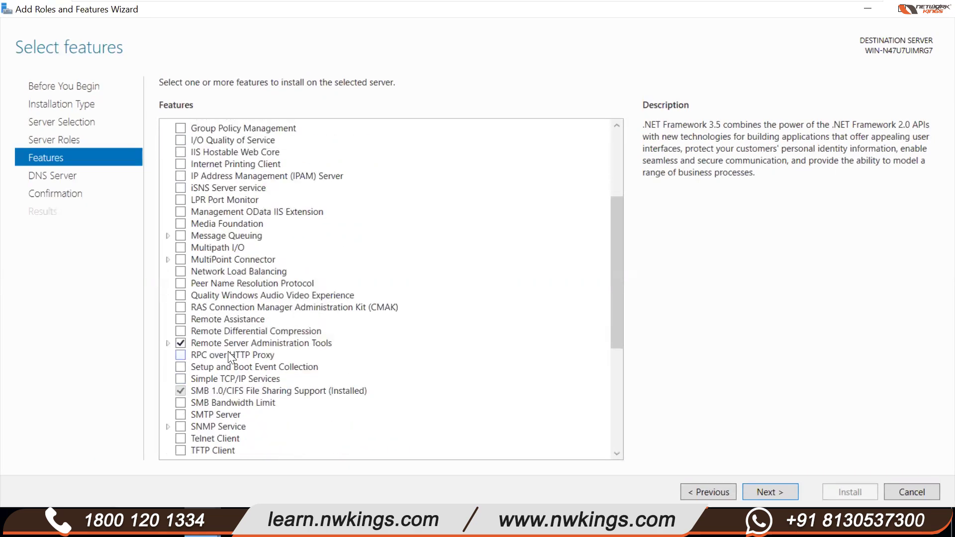
pyautogui.scroll(4, 297, 365)
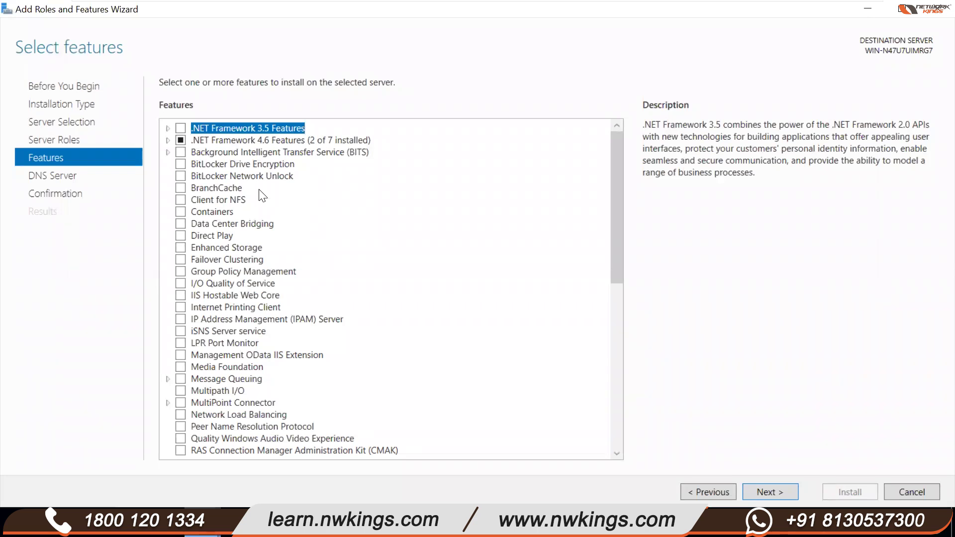
pyautogui.click(771, 489)
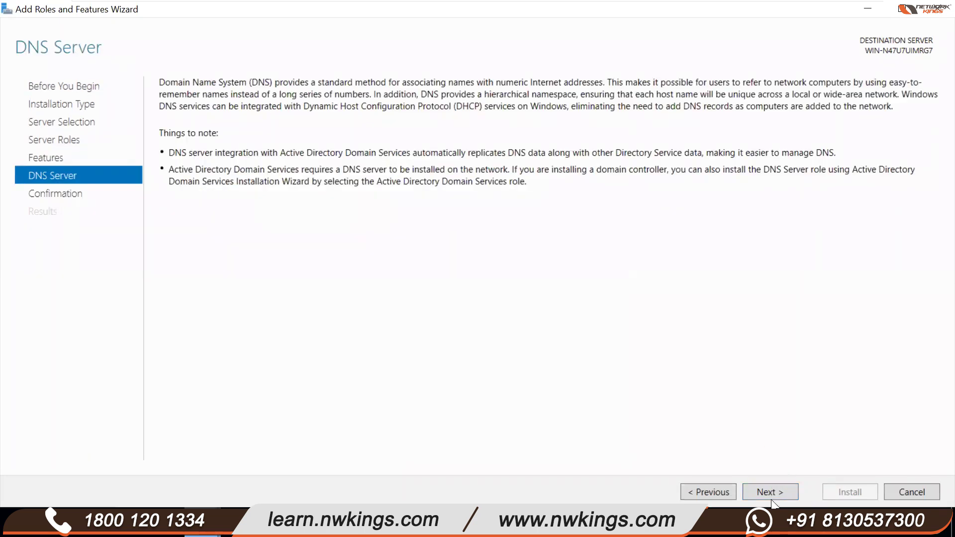
# - Allow automatic restarts, start the DNS Server installation, and minimize the wizard
pyautogui.click(771, 493)
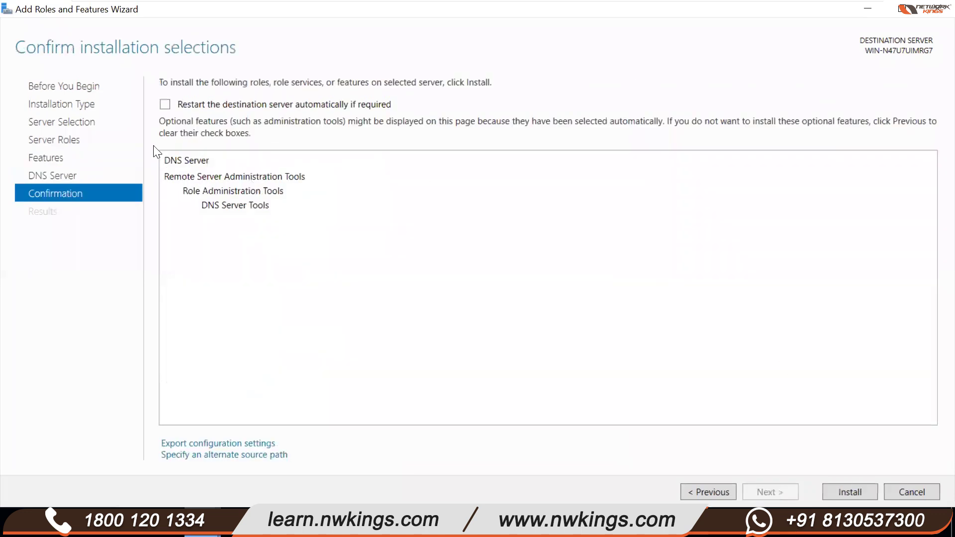
pyautogui.click(164, 104)
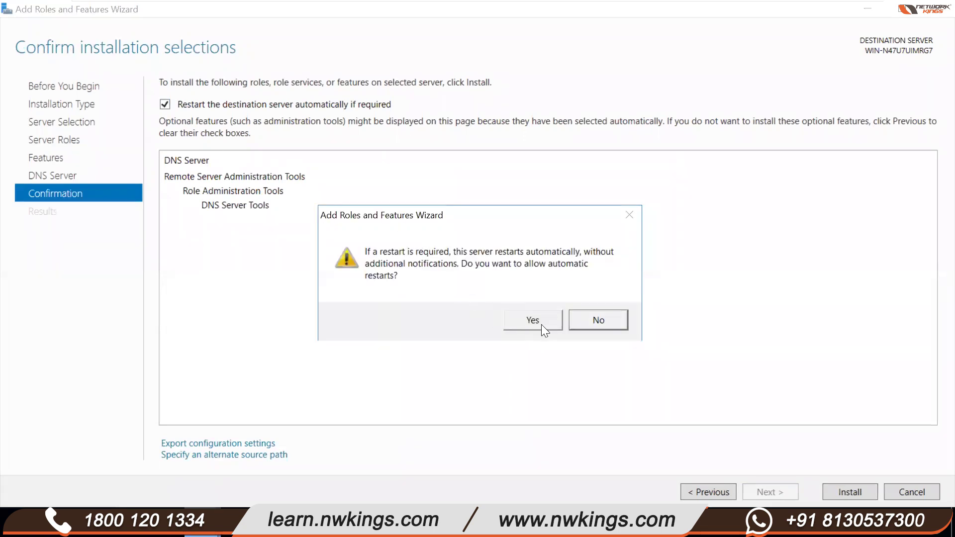
pyautogui.click(541, 324)
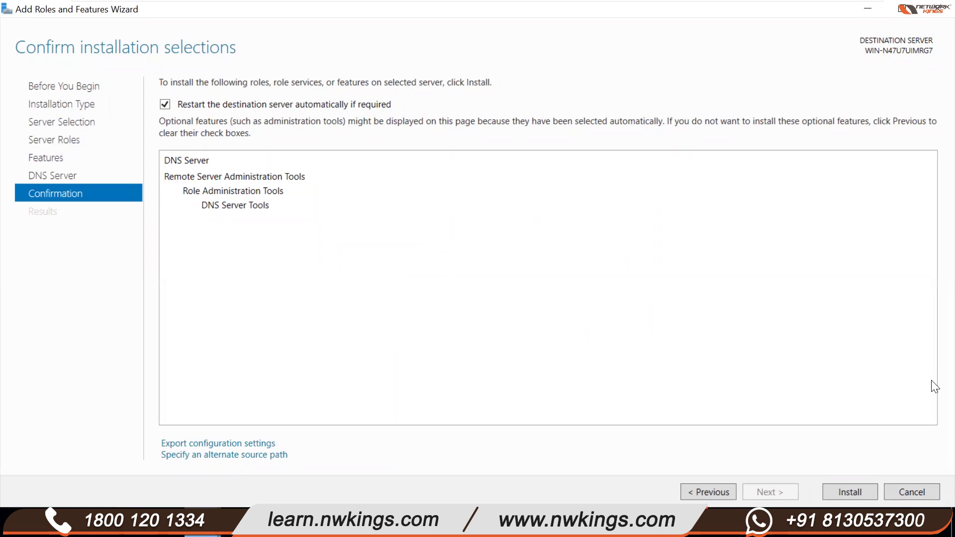
pyautogui.click(843, 488)
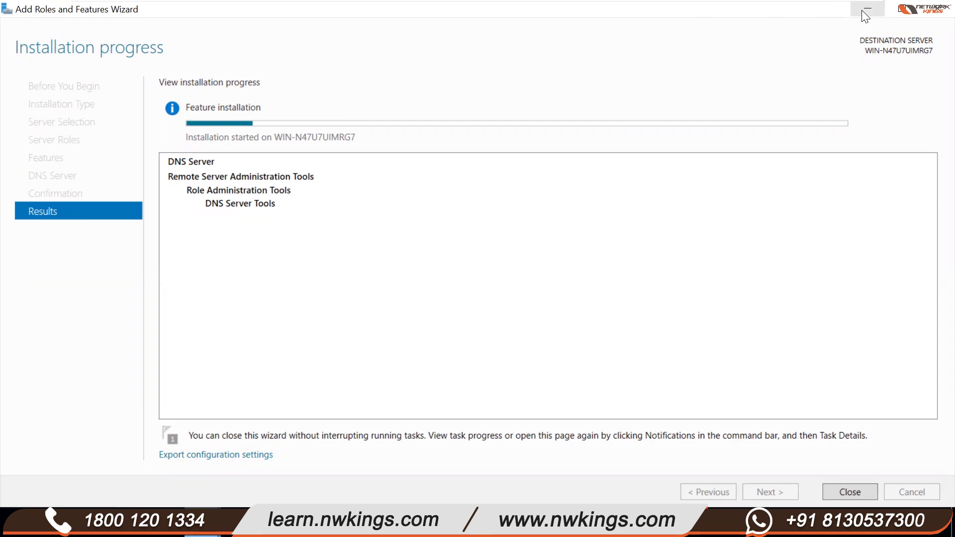
pyautogui.click(865, 9)
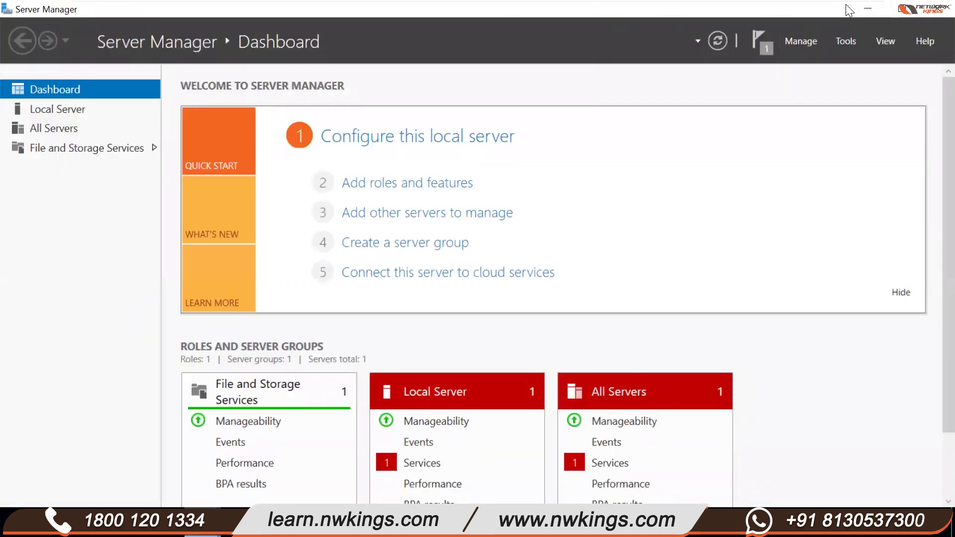
# - Minimize Server Manager and switch to the Domain Controller VM tab
pyautogui.click(866, 8)
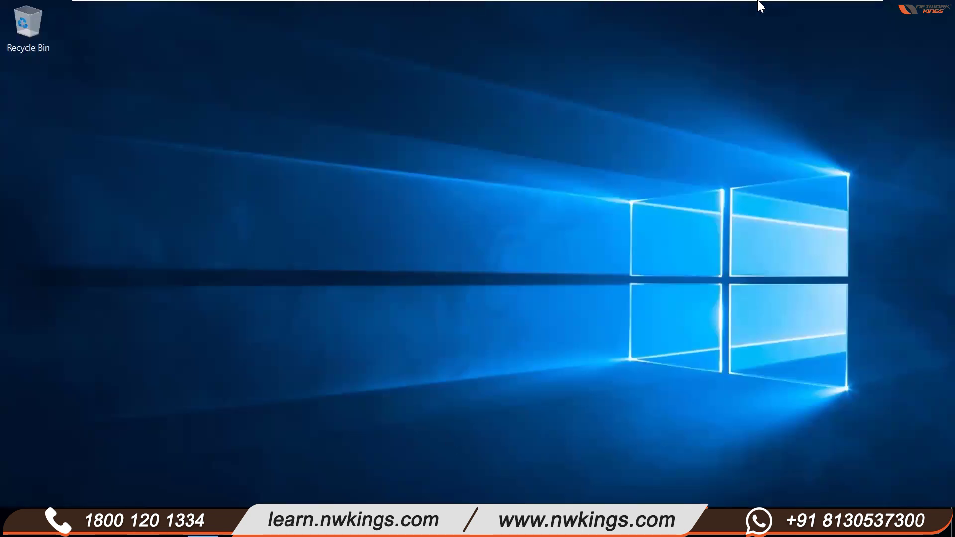
pyautogui.moveTo(241, 2)
pyautogui.moveTo(540, 3)
pyautogui.click(507, 15)
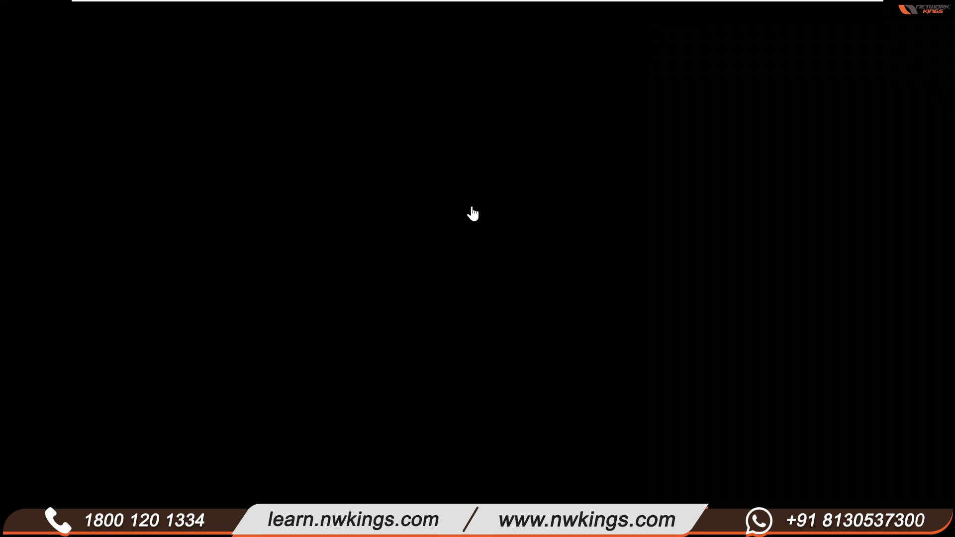
# - Enter and confirm the built-in Administrator password to finish Windows setup
pyautogui.click(501, 283)
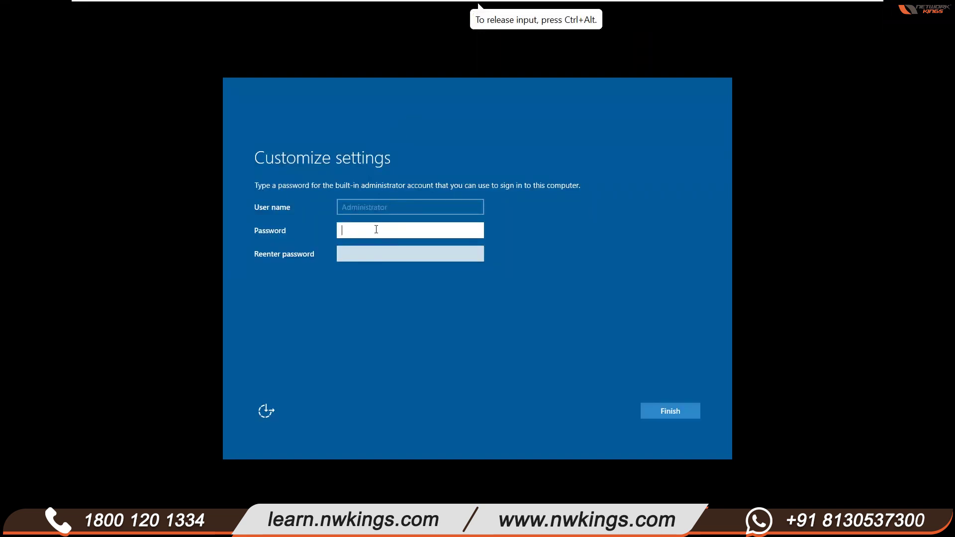
pyautogui.write('w0rd')
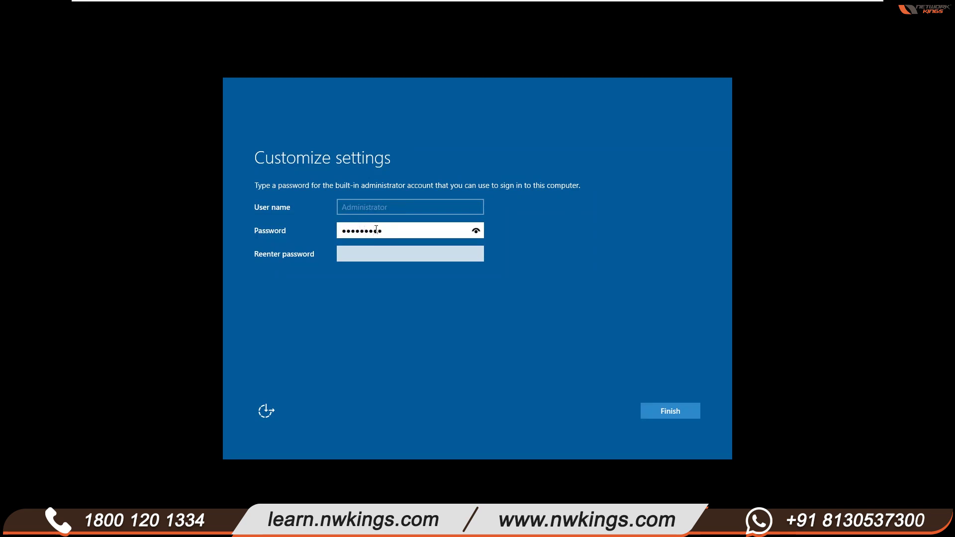
pyautogui.press('Tab')
pyautogui.write('P@ss')
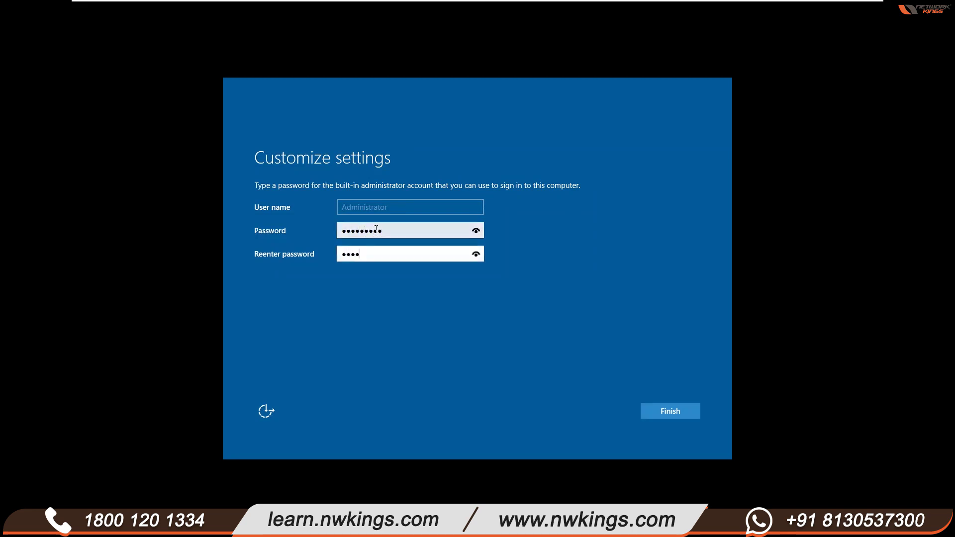
pyautogui.press('Return')
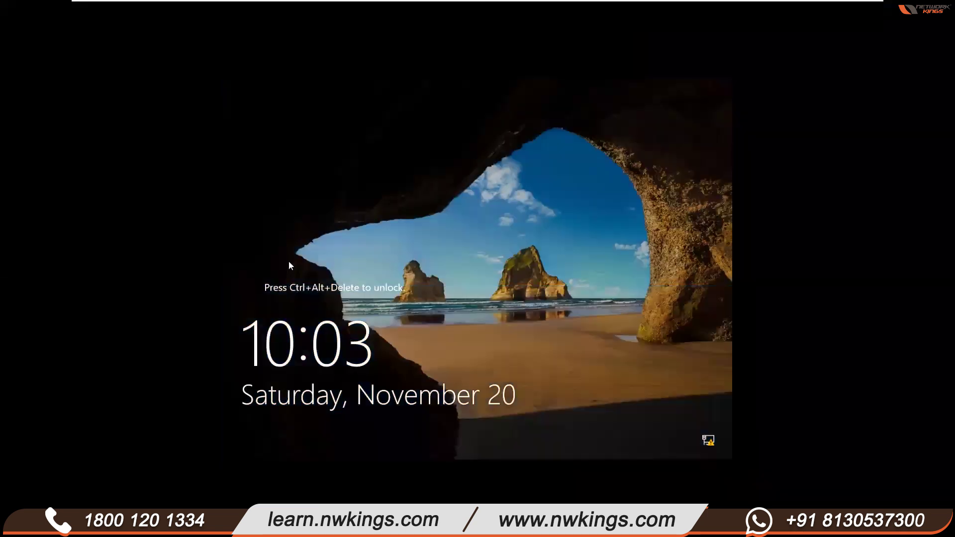
# - Send Ctrl+Alt+Del and sign in as Administrator with the account password
pyautogui.moveTo(420, 4)
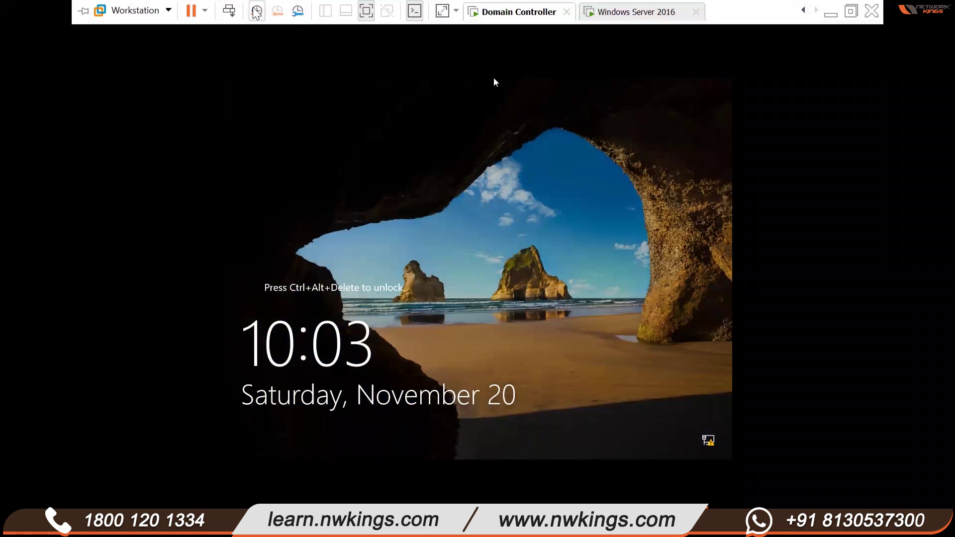
pyautogui.click(229, 11)
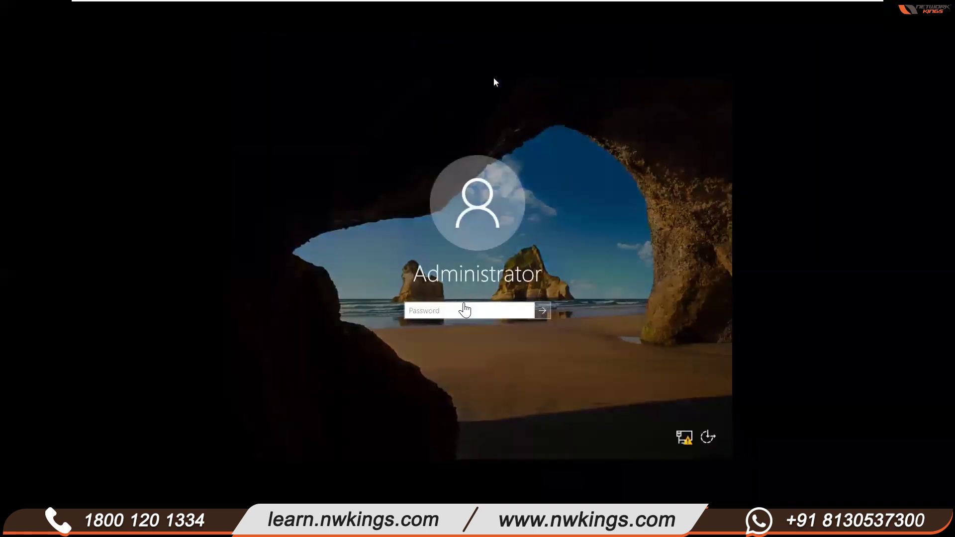
pyautogui.click(466, 309)
pyautogui.write('•••••')
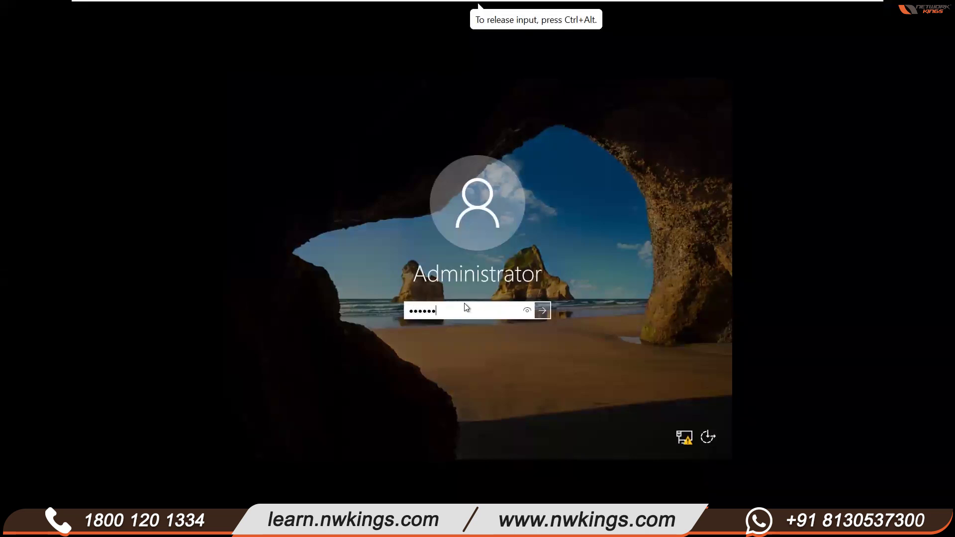
pyautogui.press('Return')
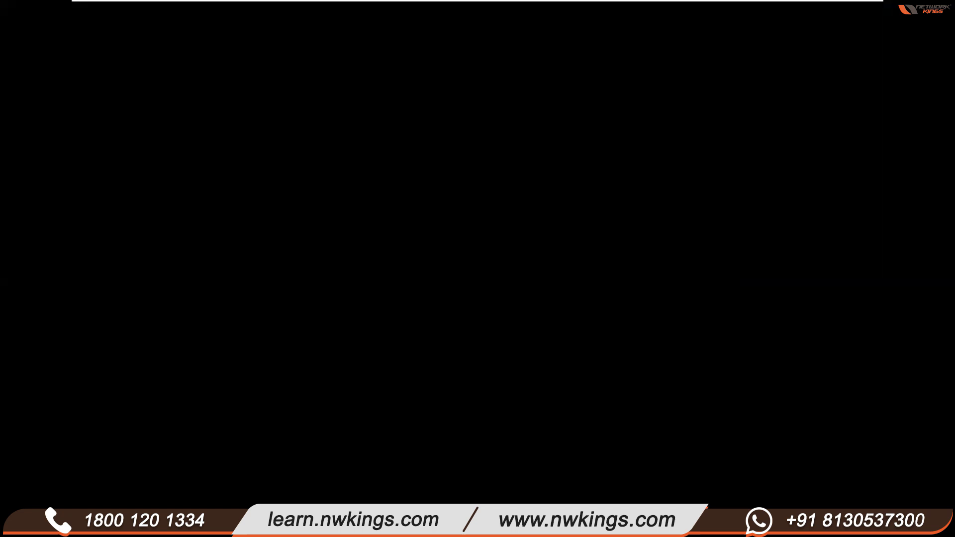
# - Wait for the Domain Controller's Windows Server desktop to load, releasing input back to the host
pyautogui.moveTo(94, 7)
pyautogui.moveTo(422, 3)
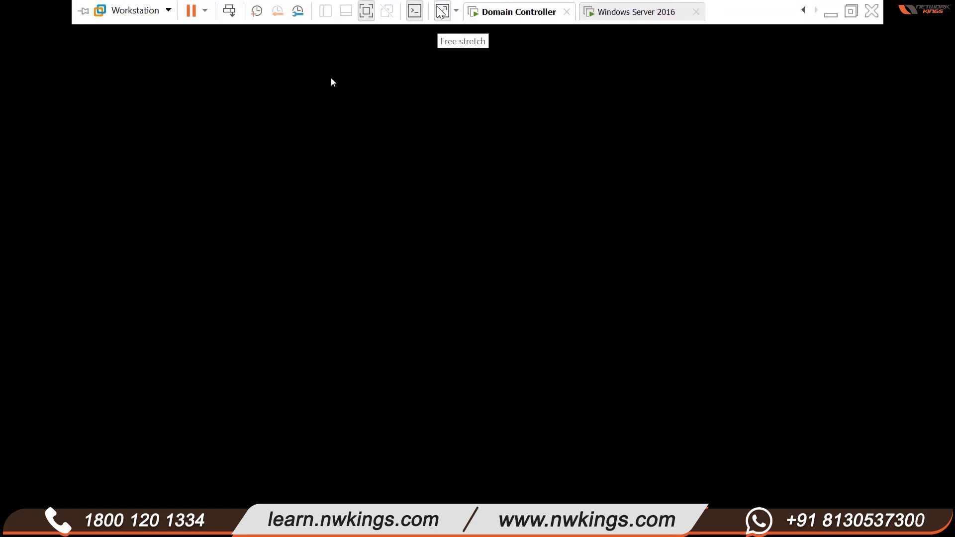
pyautogui.click(527, 38)
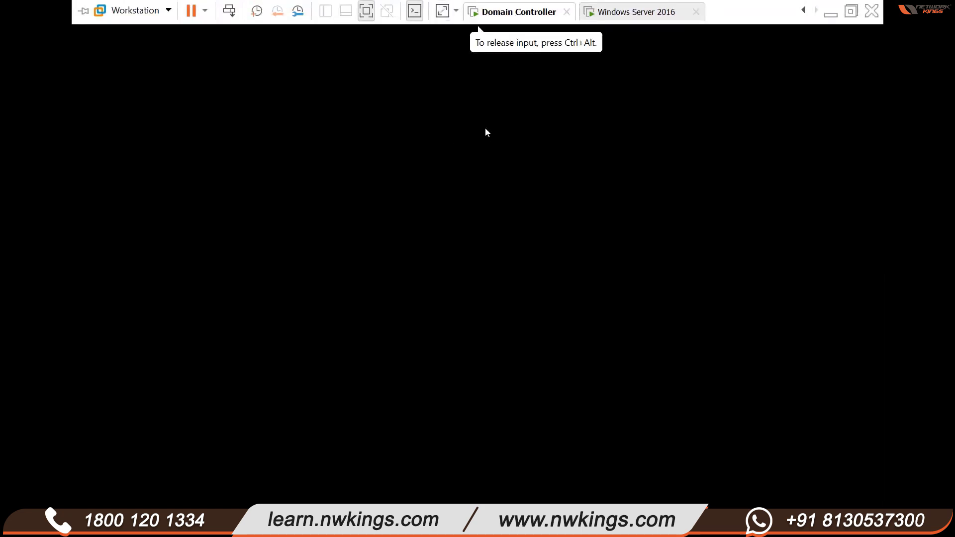
pyautogui.hotkey('ctrl', 'alt')
pyautogui.moveTo(614, 19)
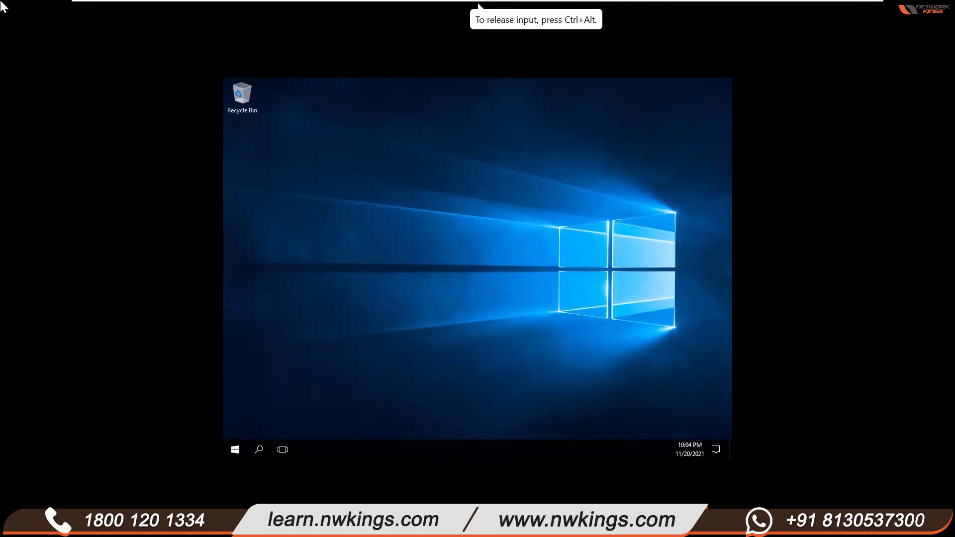
# - Let Server Manager load on the Domain Controller VM, then minimize it to the desktop
pyautogui.moveTo(191, 4)
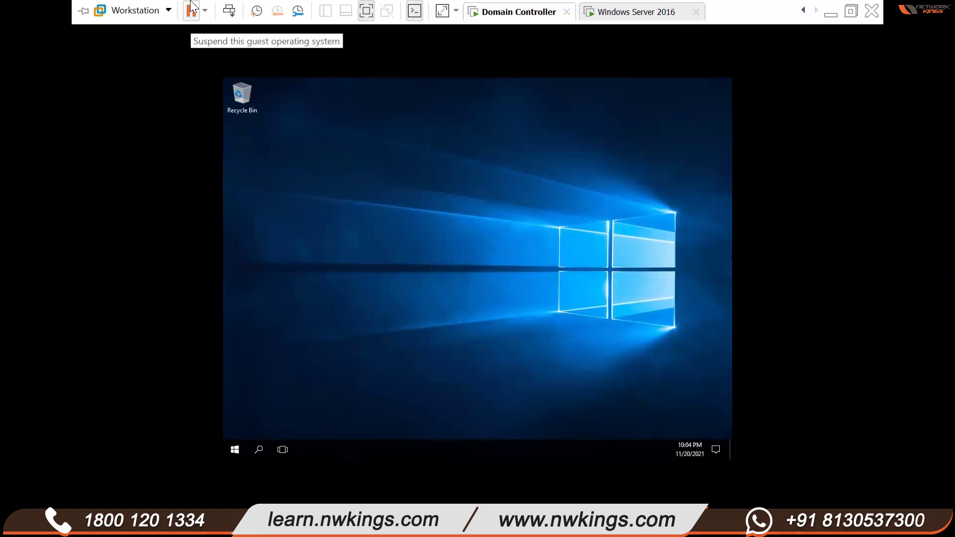
pyautogui.click(179, 162)
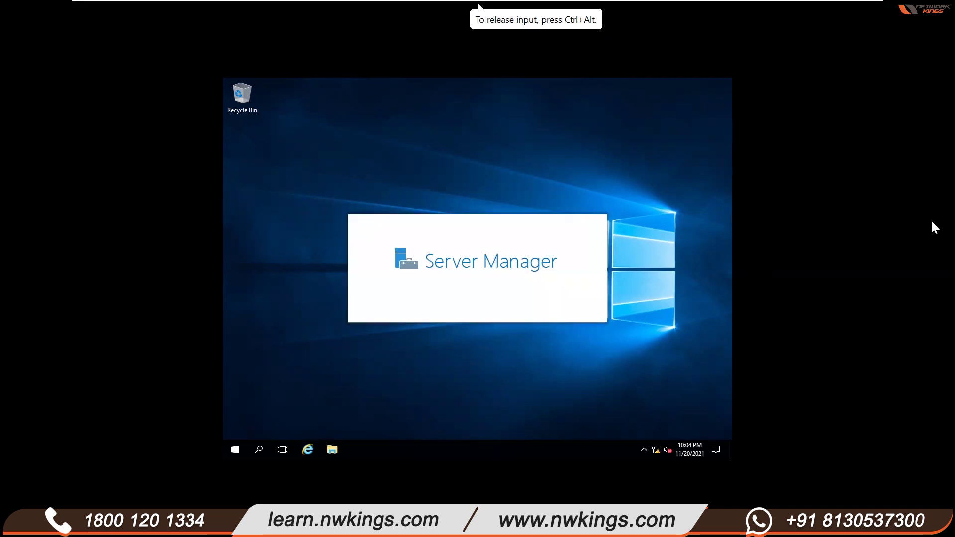
pyautogui.moveTo(878, 2)
pyautogui.moveTo(450, 2)
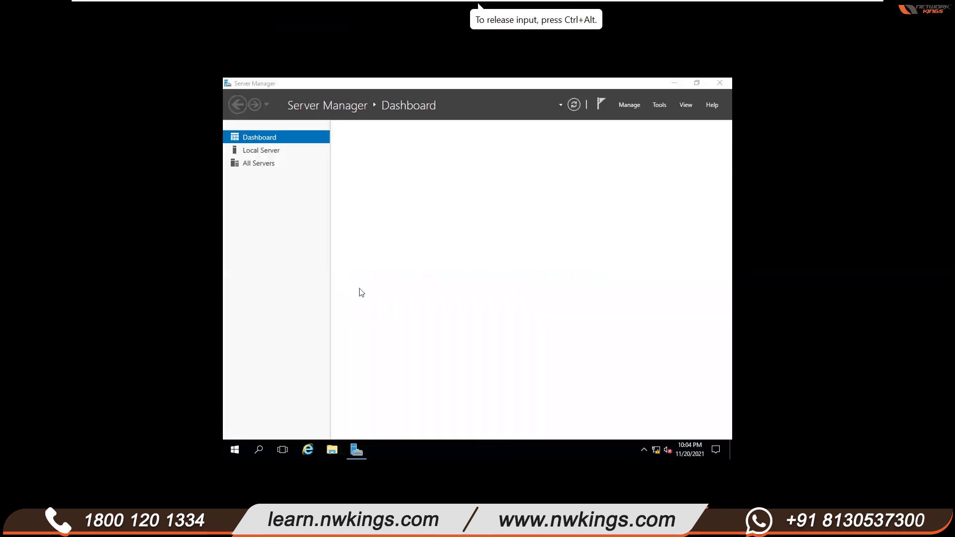
pyautogui.click(330, 454)
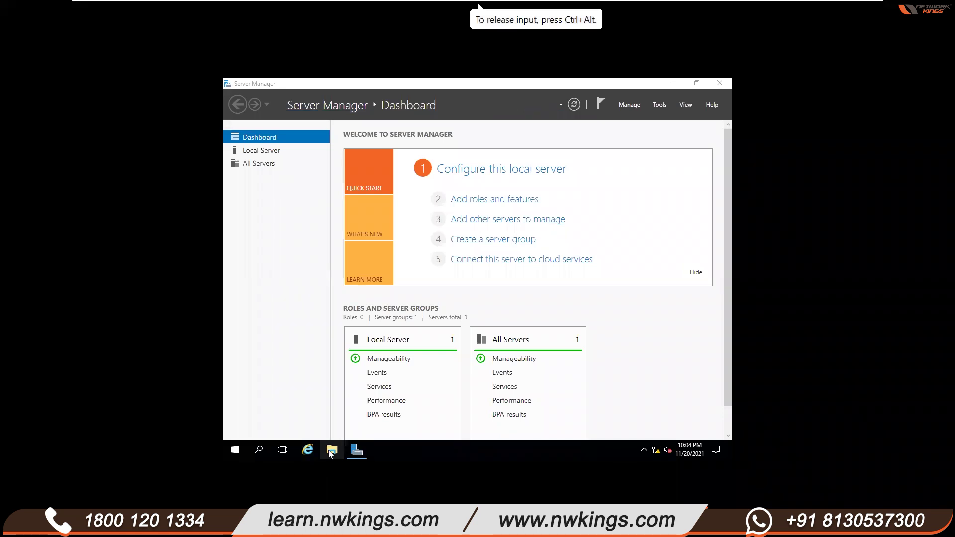
pyautogui.click(675, 83)
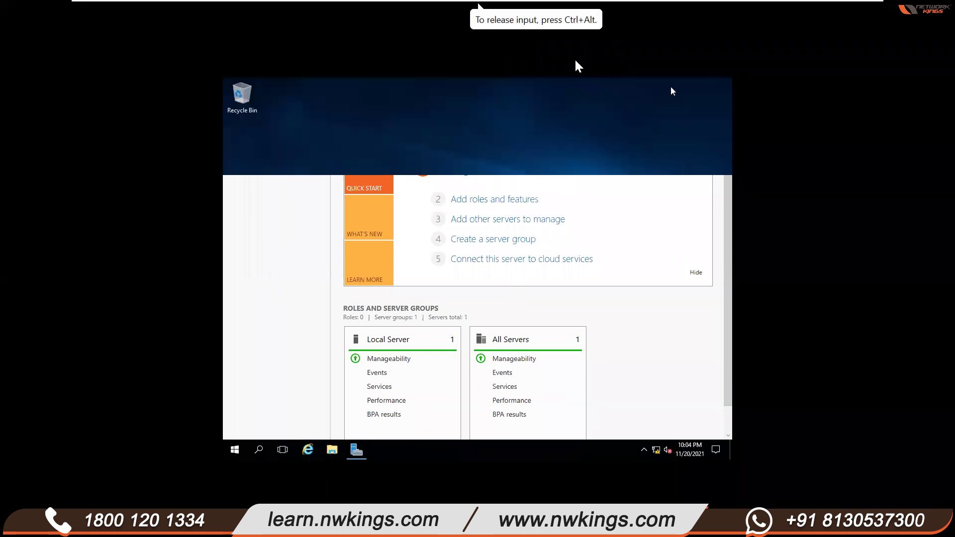
# - Open File Explorer on the VM at This PC, plus a second window via Win+E
pyautogui.click(332, 452)
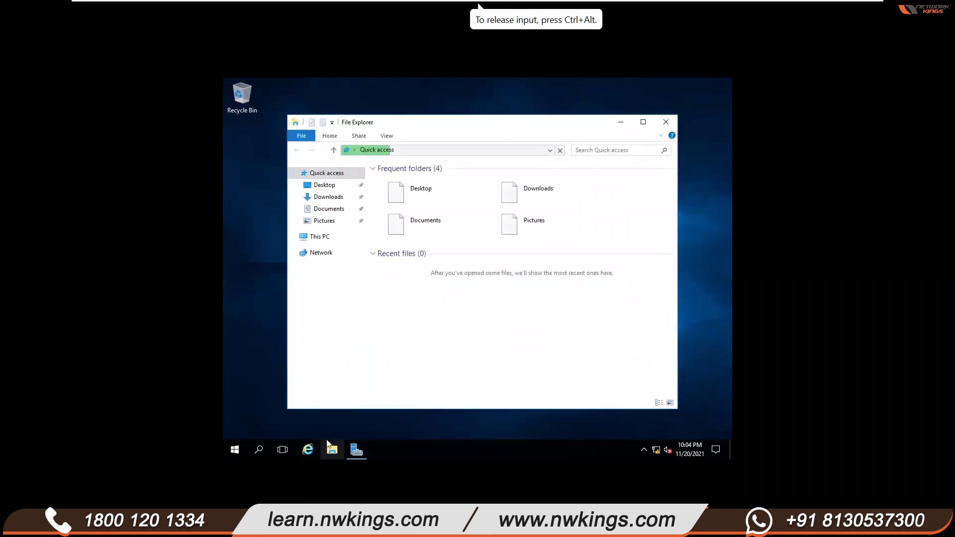
pyautogui.click(322, 240)
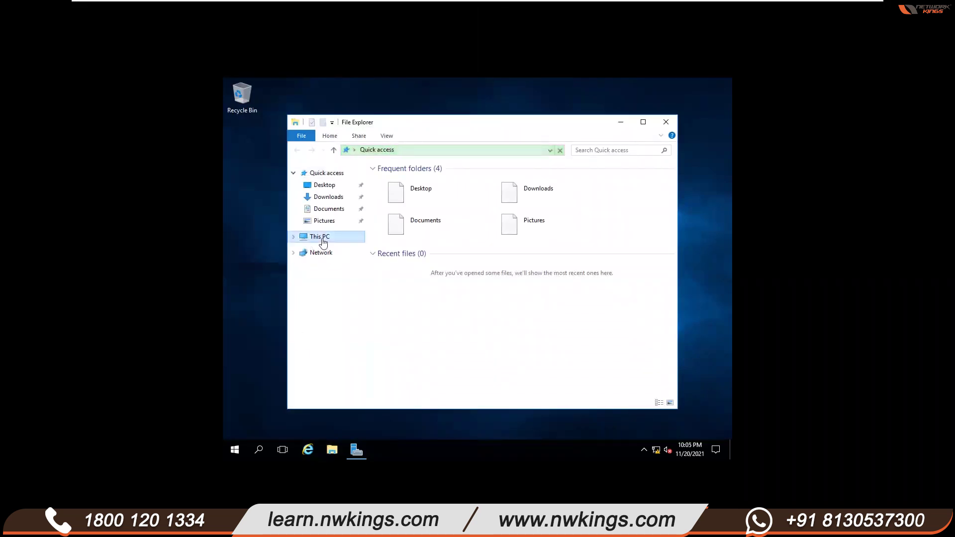
pyautogui.press('super+e')
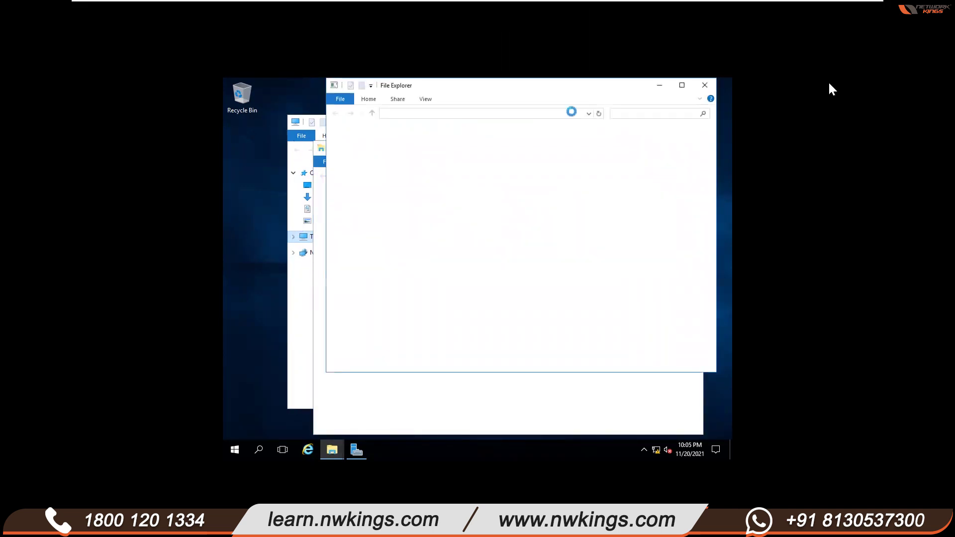
pyautogui.click(693, 89)
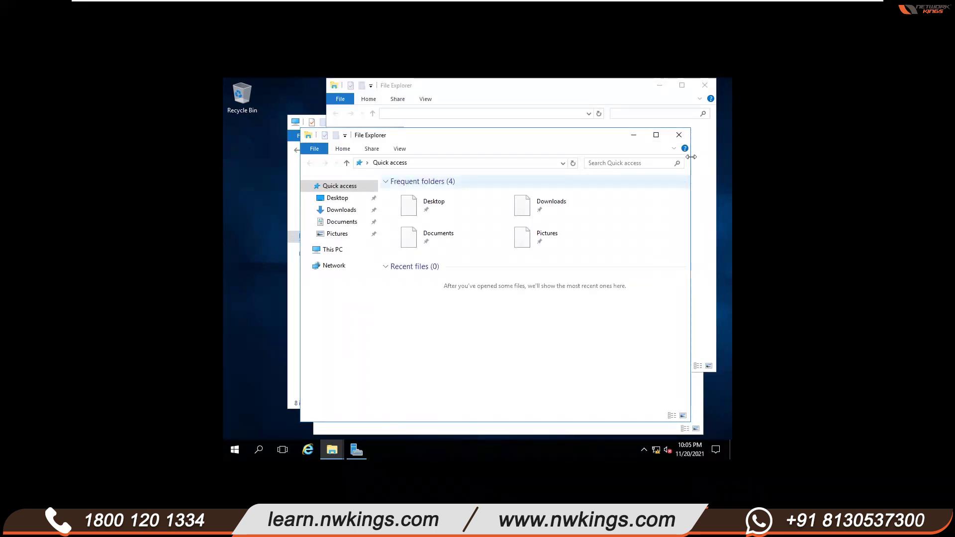
pyautogui.moveTo(501, 2)
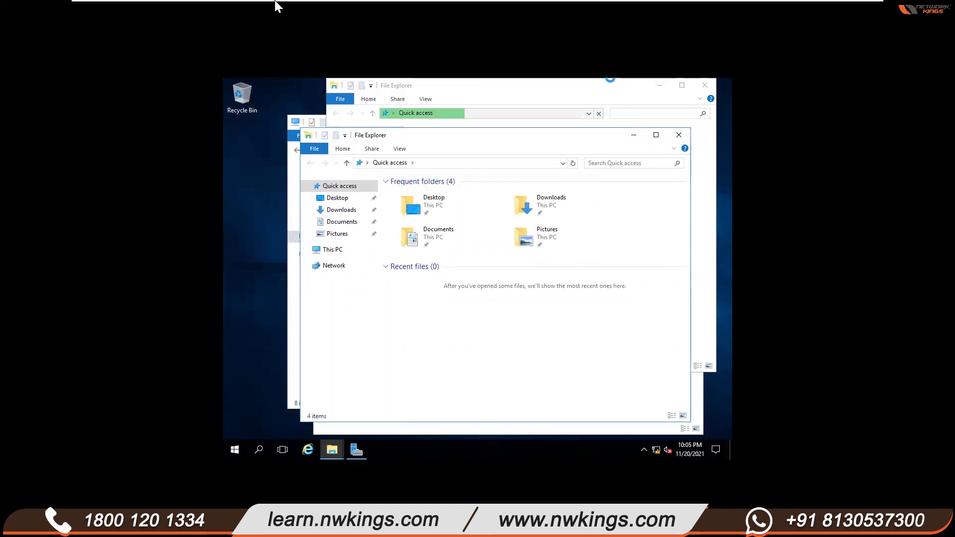
pyautogui.click(116, 12)
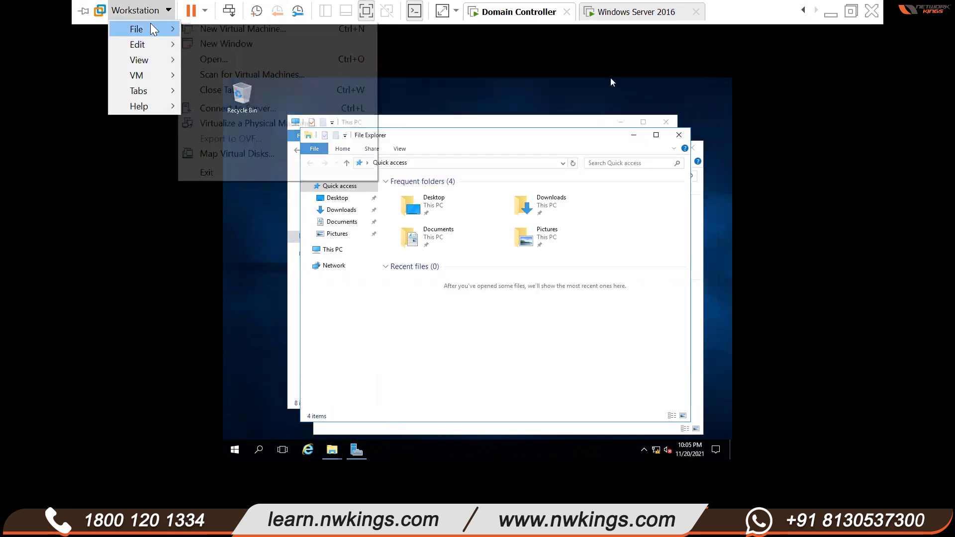
# - Start Install VMware Tools from Workstation and confirm connecting the installer disc
pyautogui.moveTo(155, 81)
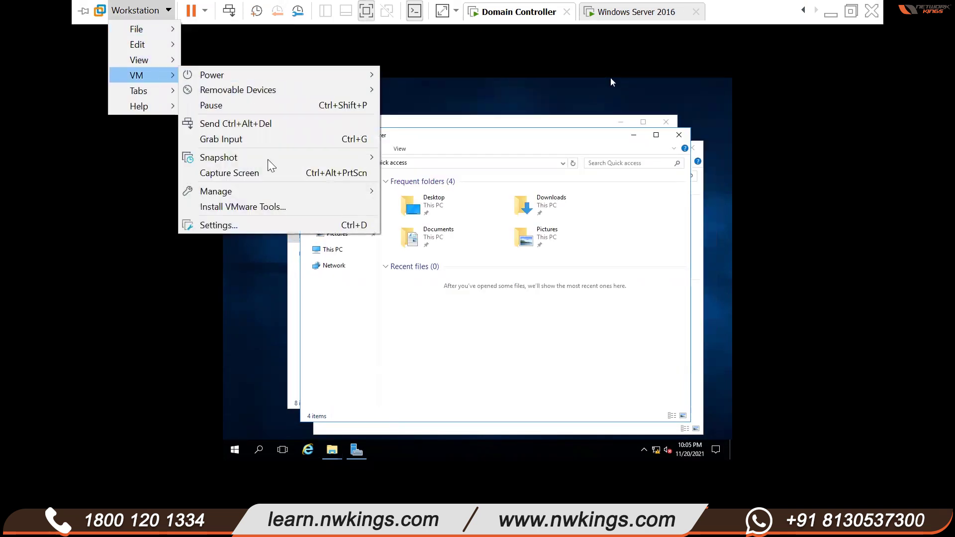
pyautogui.click(265, 206)
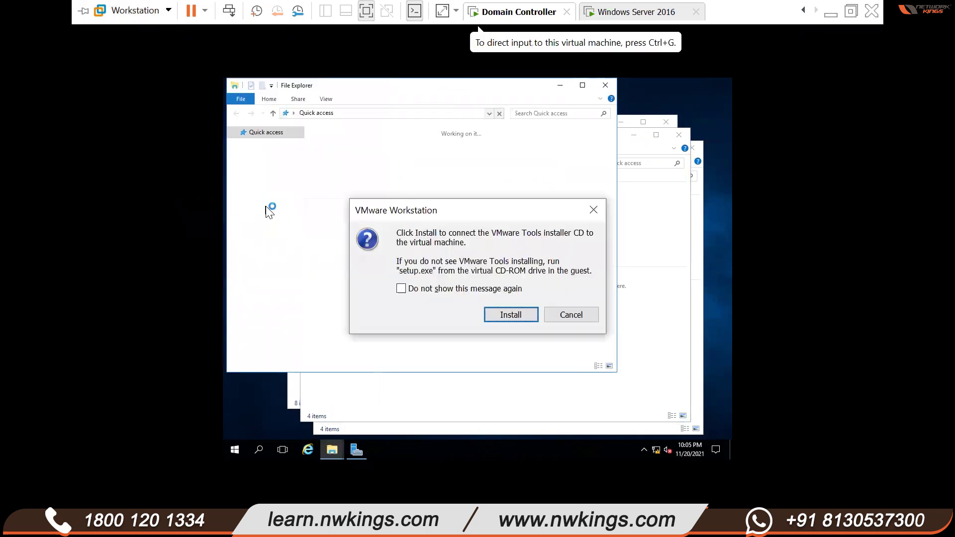
pyautogui.click(503, 309)
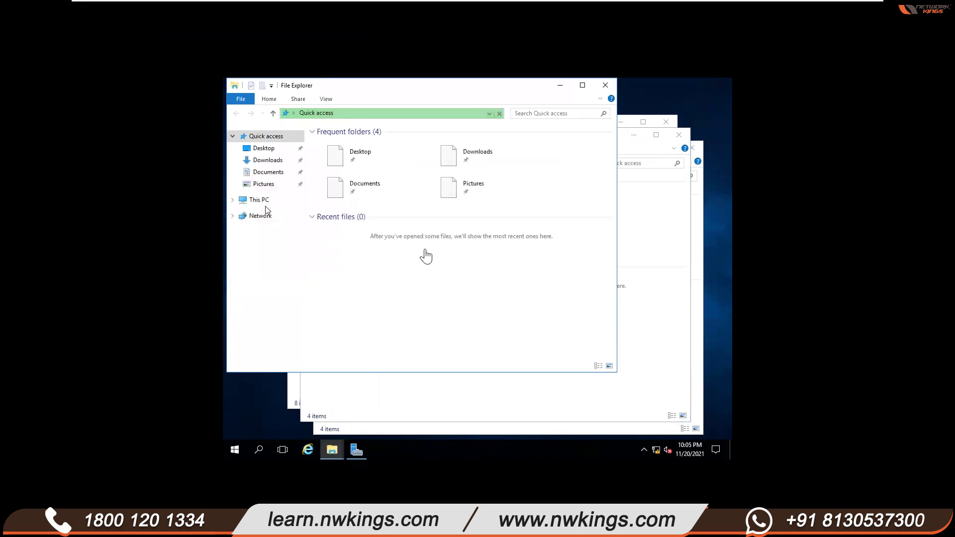
pyautogui.click(263, 205)
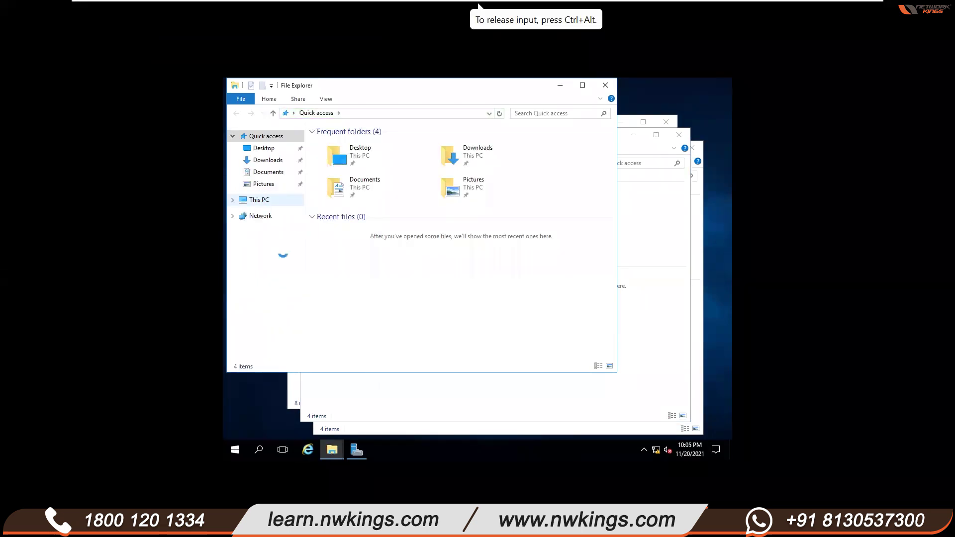
pyautogui.moveTo(326, 191); pyautogui.dragTo(300, 239)
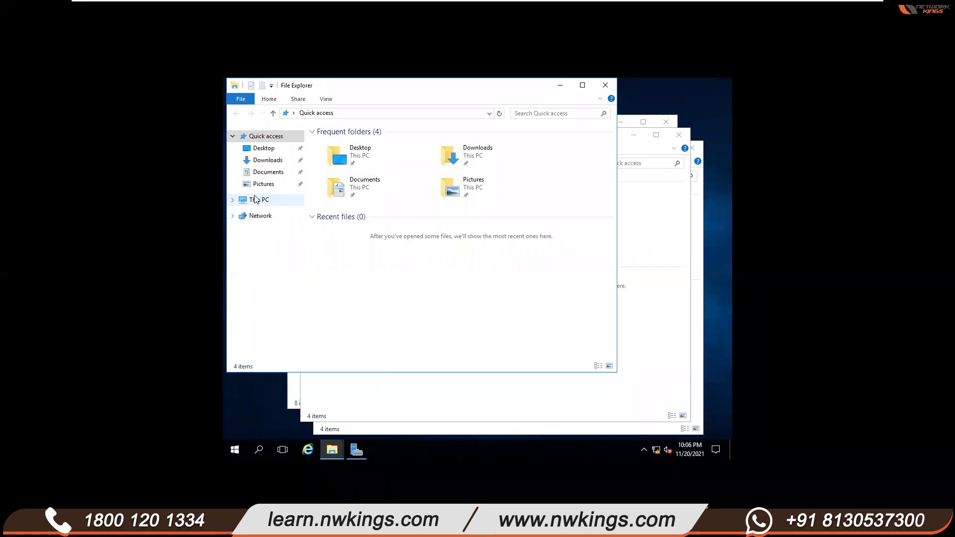
# - Close the leftover File Explorer windows inside the VM
pyautogui.click(594, 83)
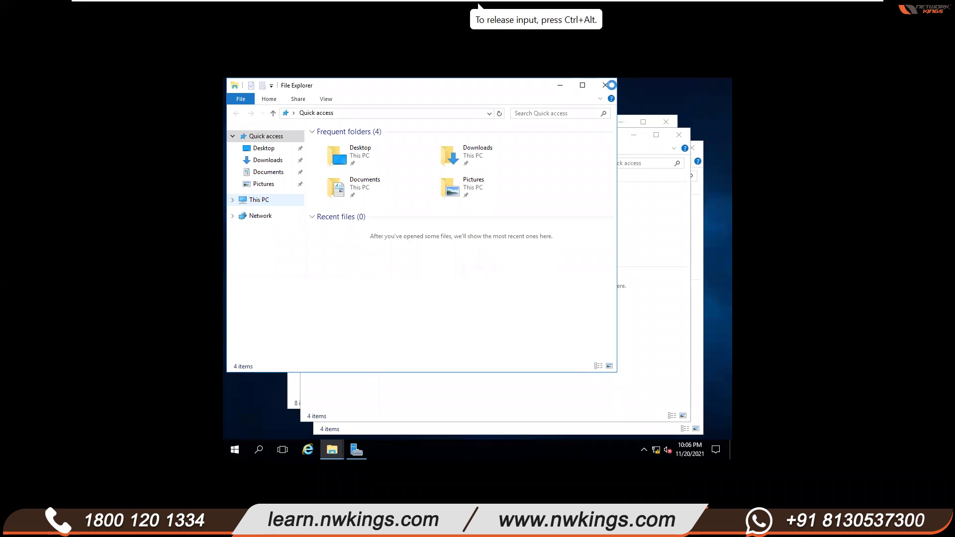
pyautogui.click(675, 143)
pyautogui.click(681, 138)
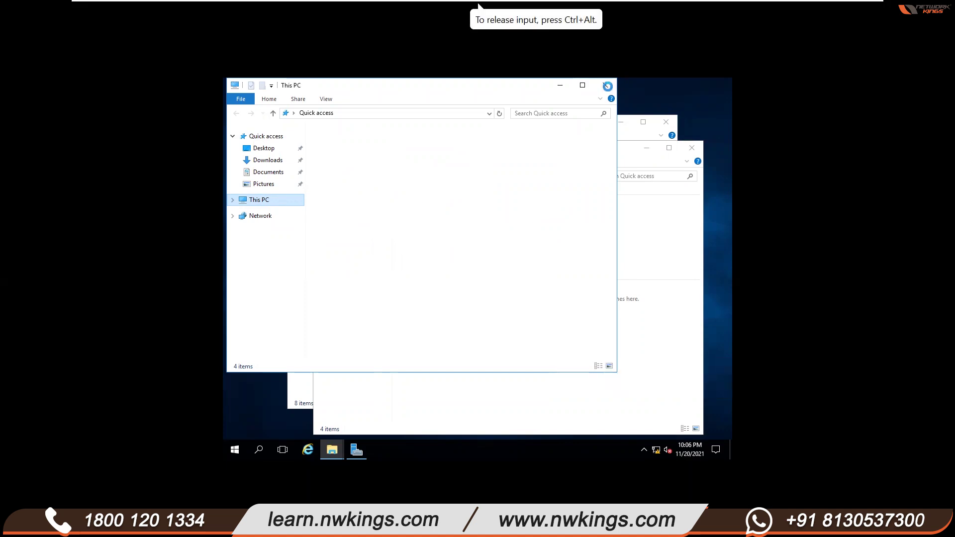
pyautogui.click(692, 148)
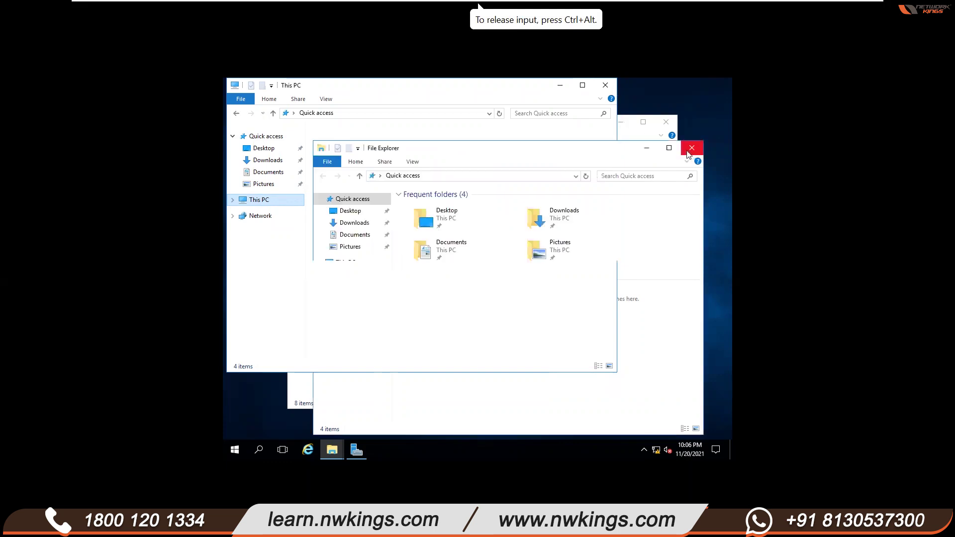
pyautogui.click(666, 122)
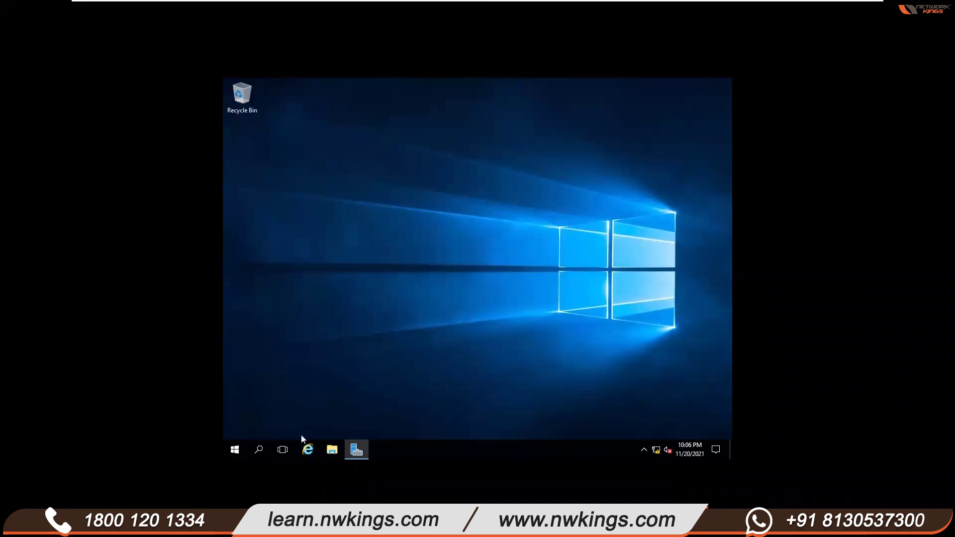
# - Launch VMware Tools setup from DVD Drive (D:) under This PC in a new Explorer window
pyautogui.click(331, 449)
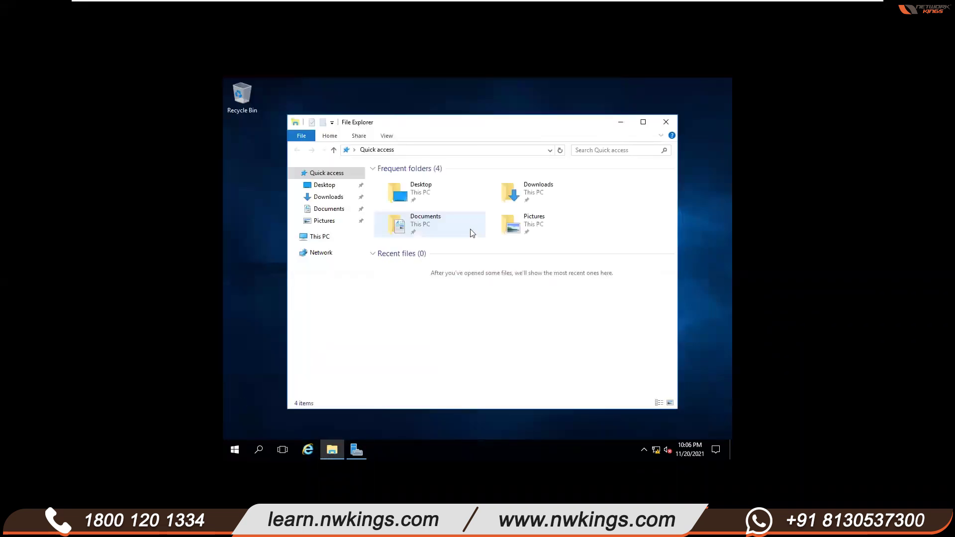
pyautogui.click(319, 236)
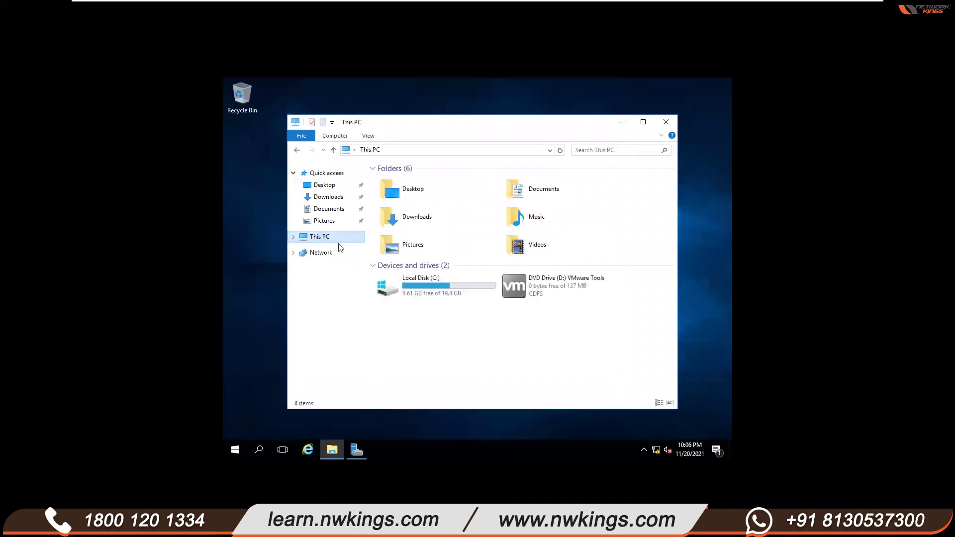
pyautogui.doubleClick(561, 293)
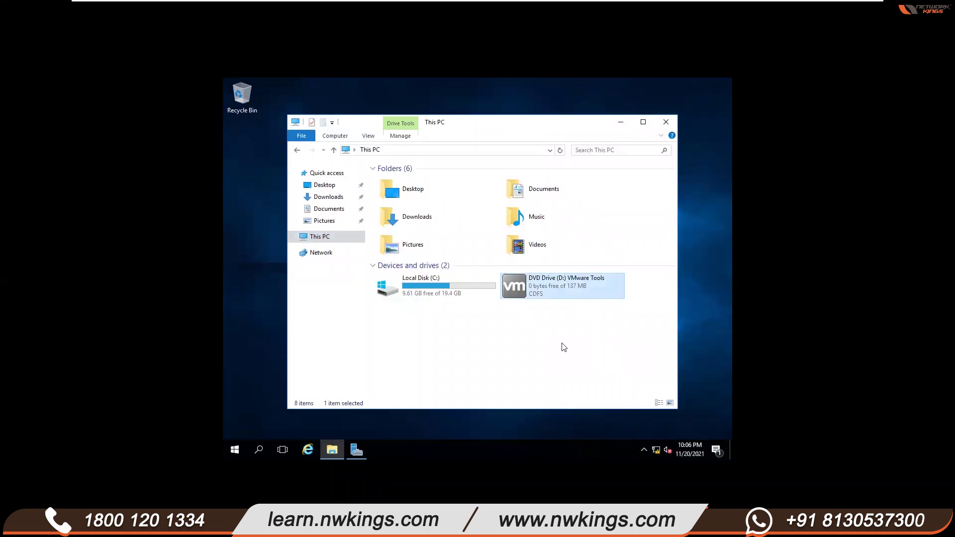
pyautogui.click(381, 450)
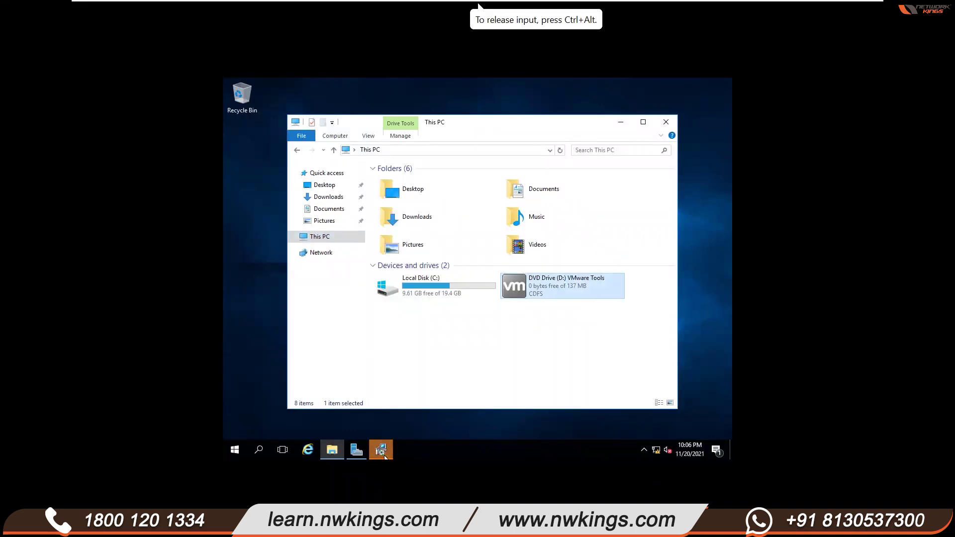
# - Advance the VMware Tools wizard with Typical setup and start the installation
pyautogui.click(542, 342)
pyautogui.click(373, 262)
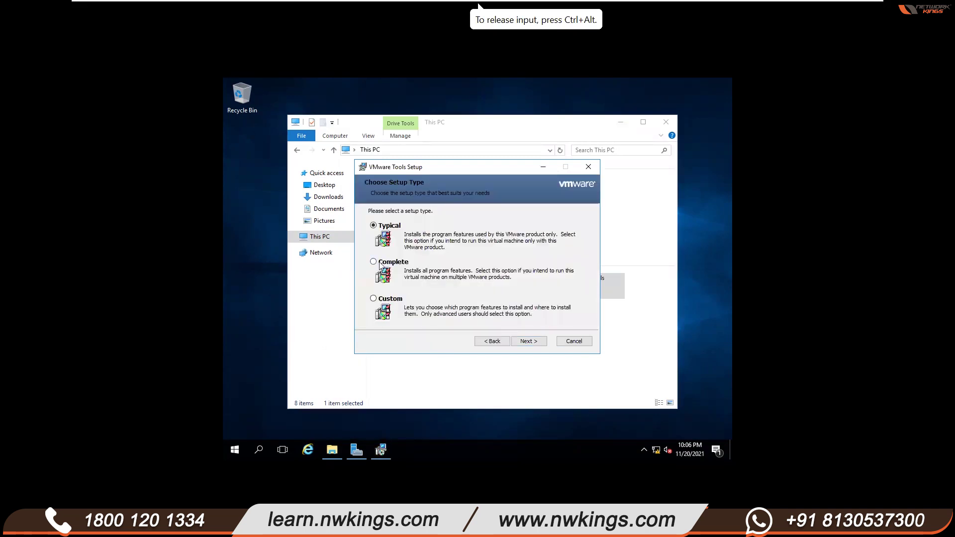
pyautogui.click(541, 344)
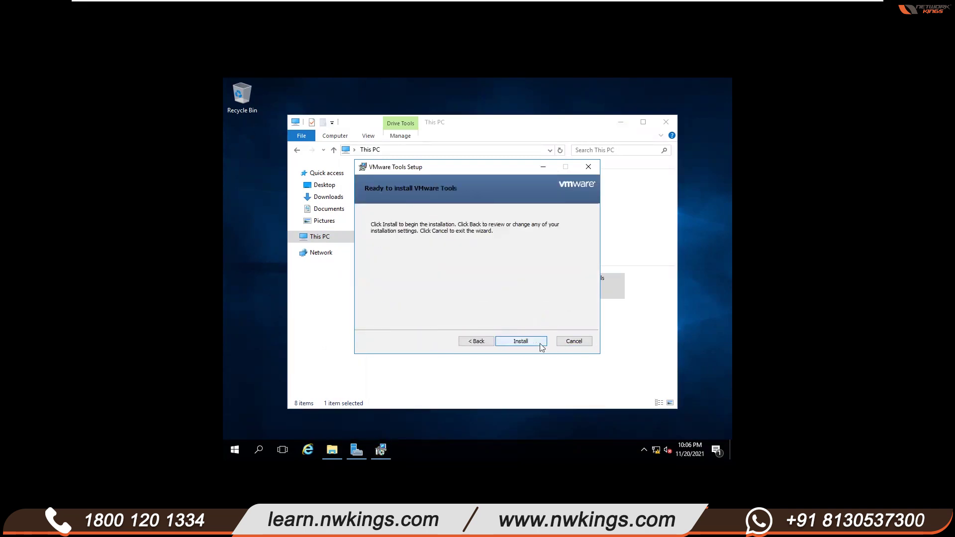
pyautogui.click(520, 341)
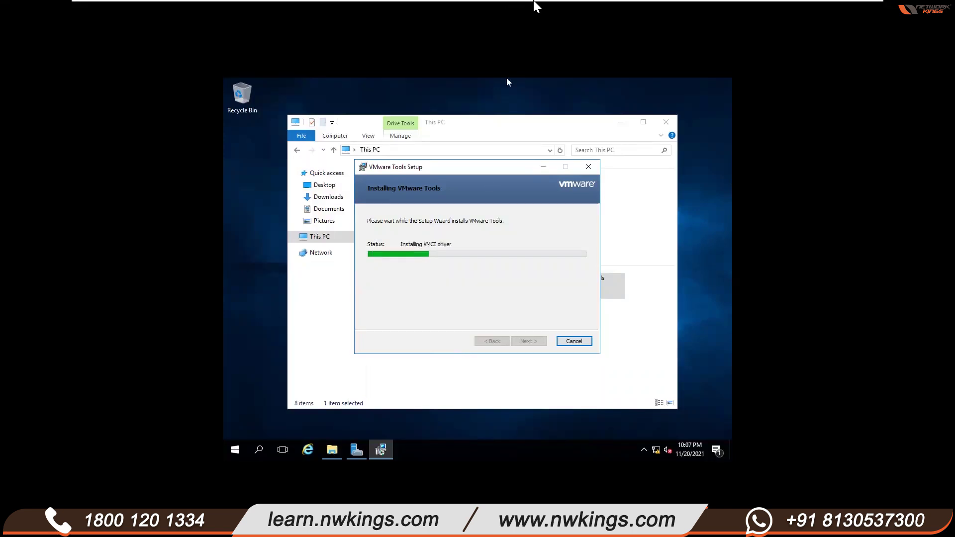
# - Wait while VMware Tools installs until the wizard reports completion
pyautogui.moveTo(516, 3)
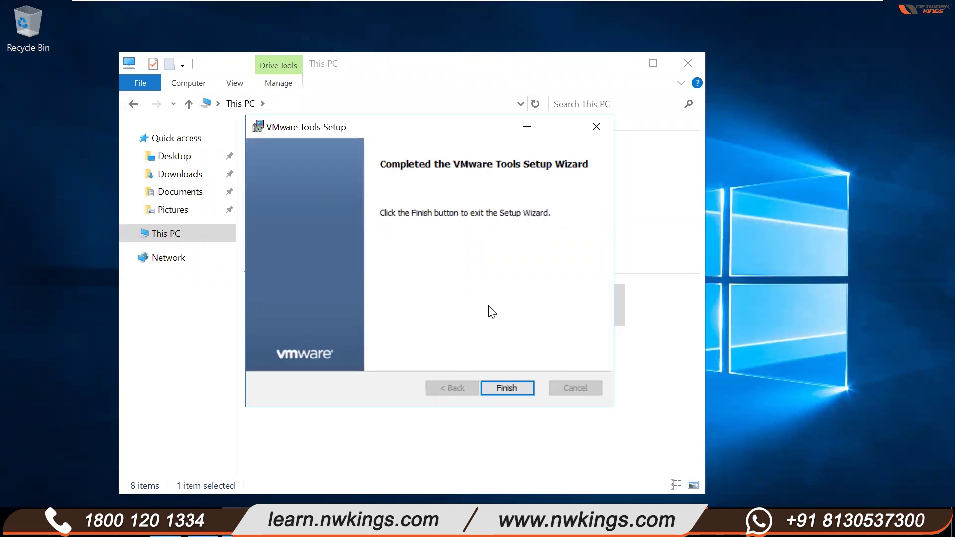
# - Finish the VMware Tools wizard and accept the restart prompt so the VM reboots
pyautogui.click(490, 387)
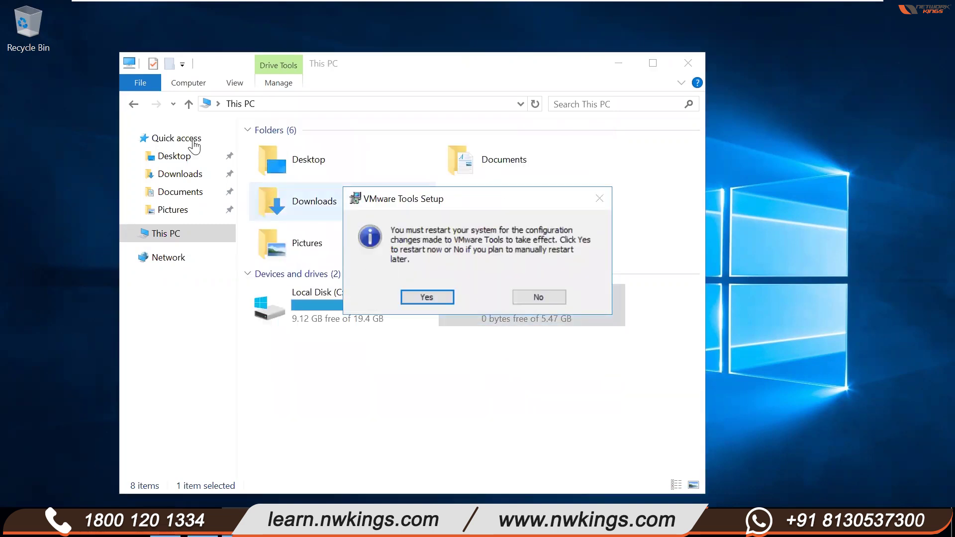
pyautogui.click(429, 301)
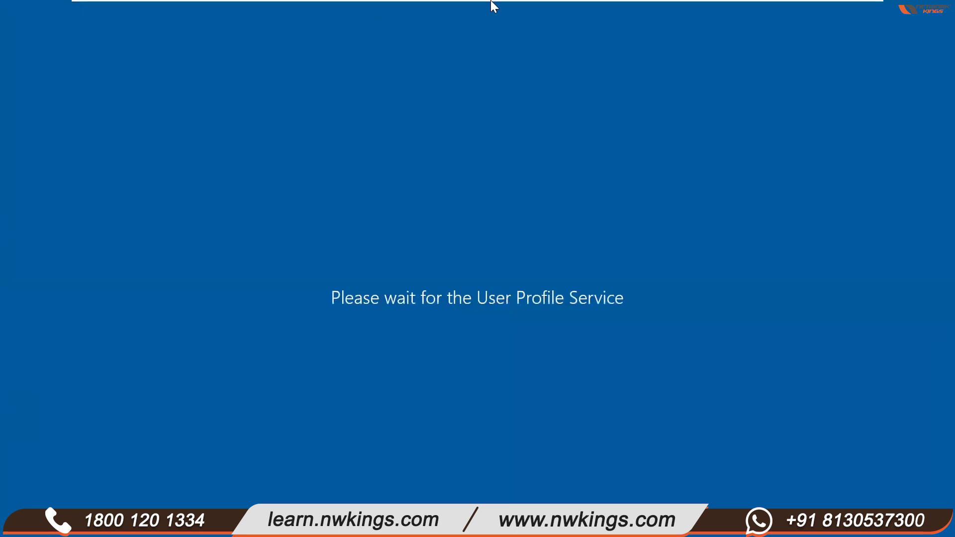
pyautogui.moveTo(492, 3)
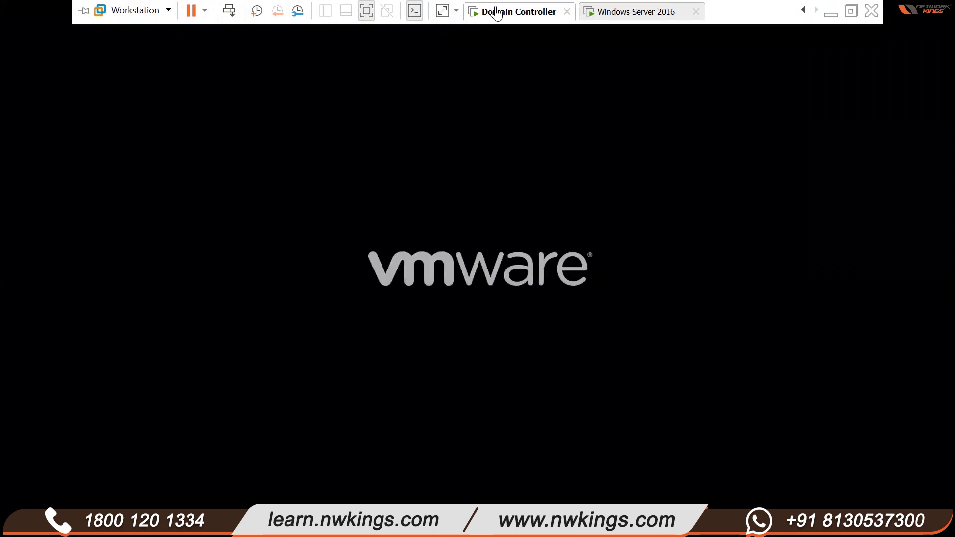
# - Switch to the Windows Server 2016 tab, minimize VMware, and open the host's WinToUSB (C:) drive
pyautogui.click(651, 14)
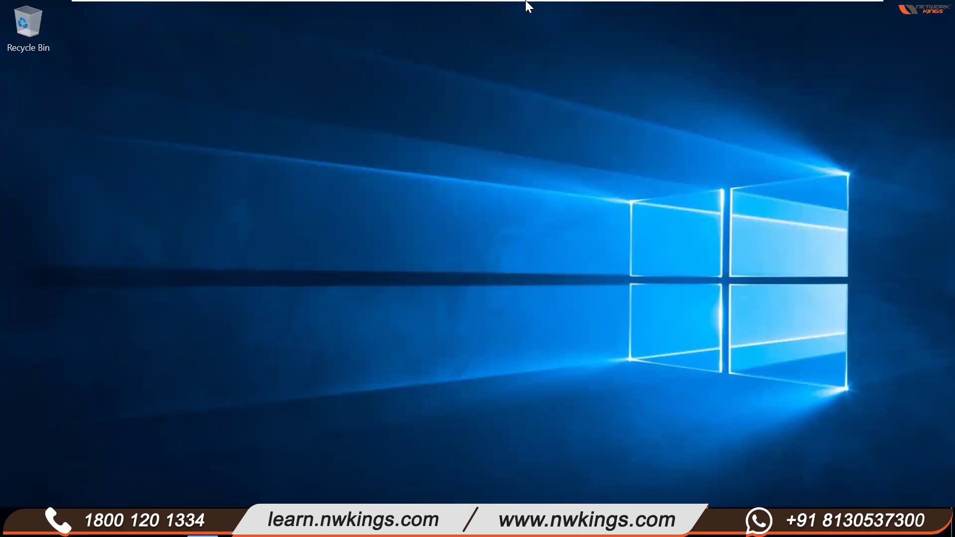
pyautogui.moveTo(528, 4)
pyautogui.click(830, 12)
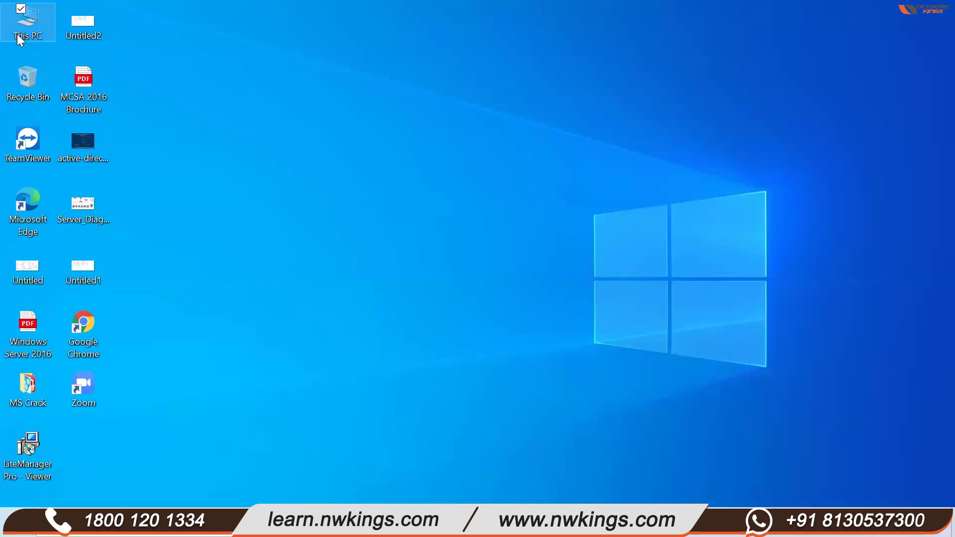
pyautogui.doubleClick(15, 34)
pyautogui.click(297, 381)
pyautogui.doubleClick(297, 381)
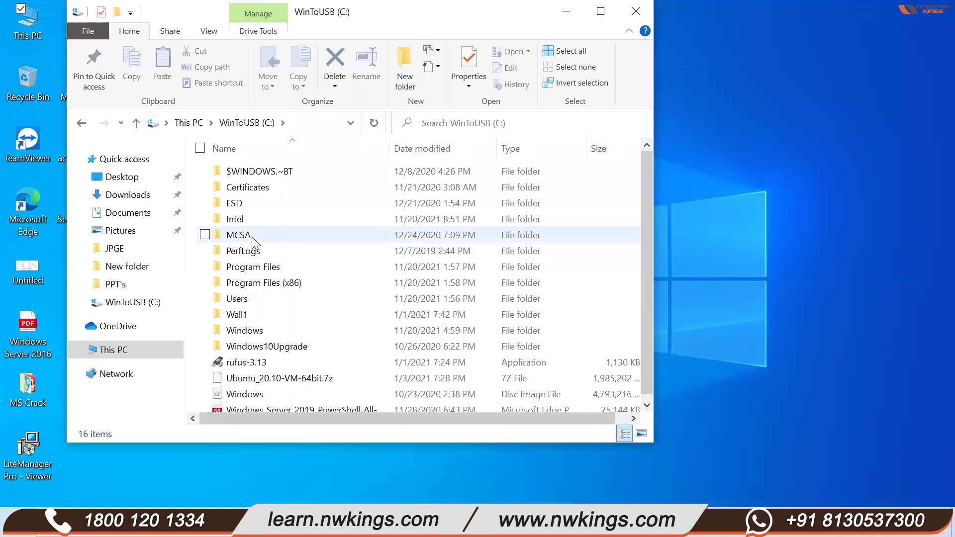
# - Open the VM16 licence-key file from the MCSA folder in Notepad, then minimize it
pyautogui.doubleClick(241, 235)
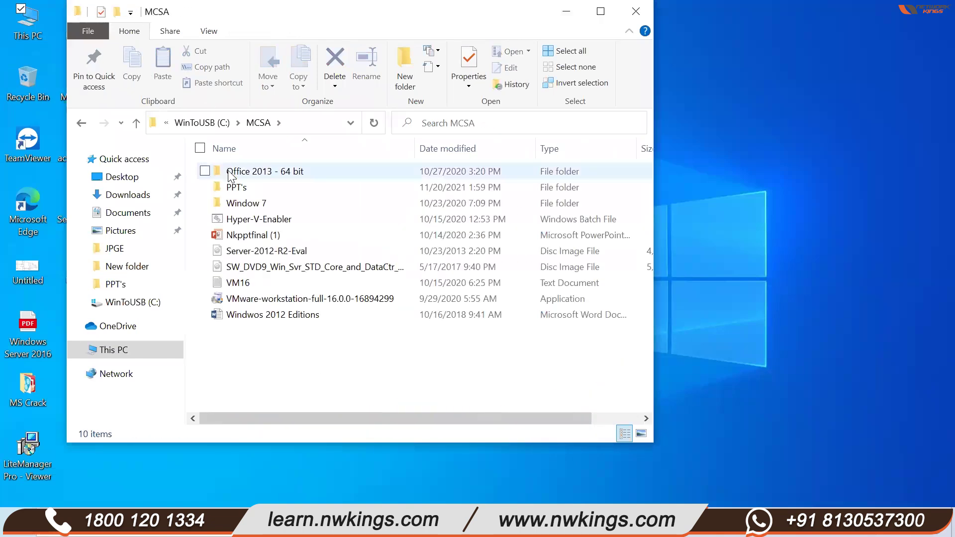
pyautogui.click(241, 187)
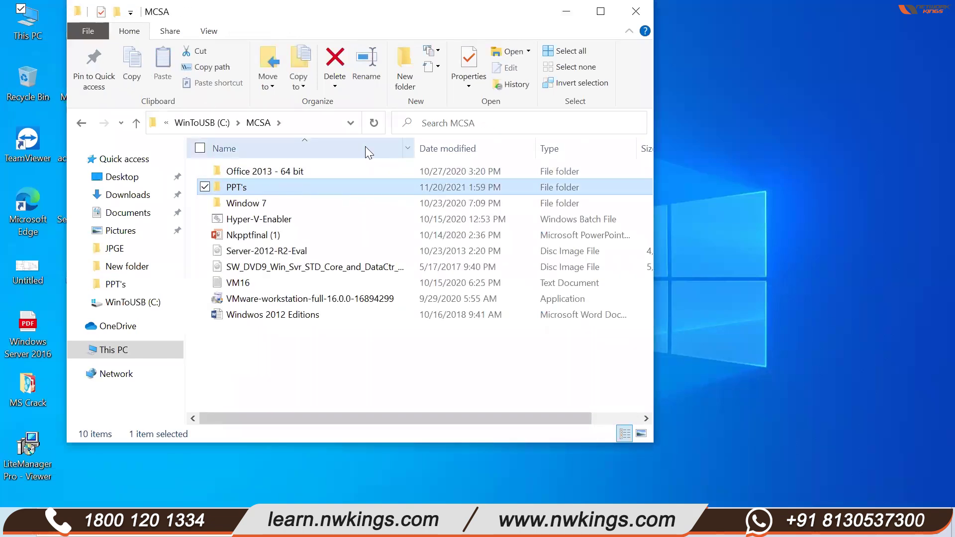
pyautogui.click(265, 384)
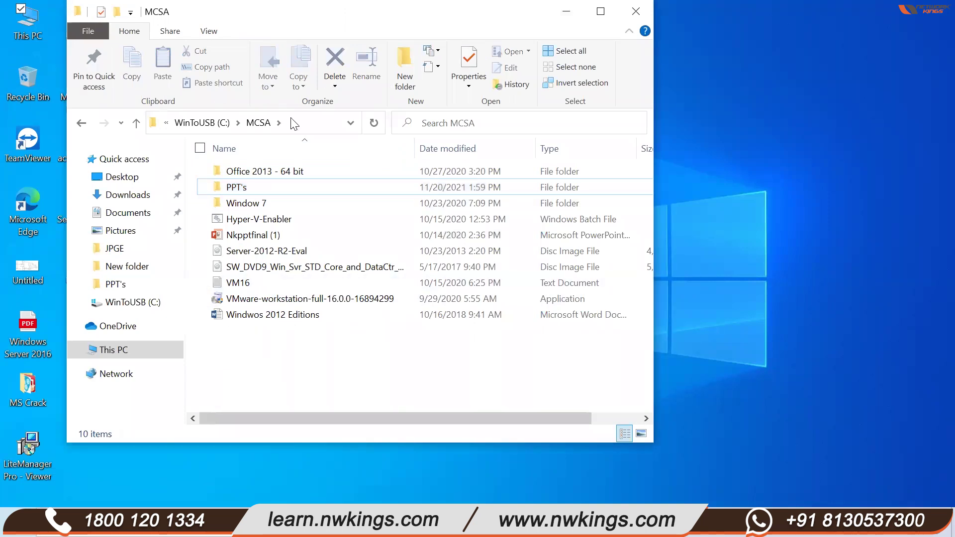
pyautogui.click(245, 286)
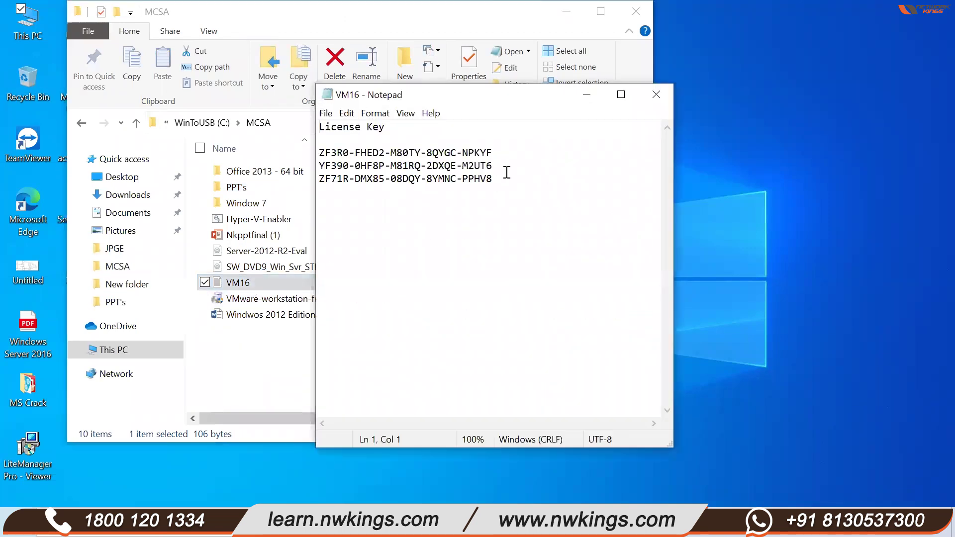
pyautogui.doubleClick(322, 152)
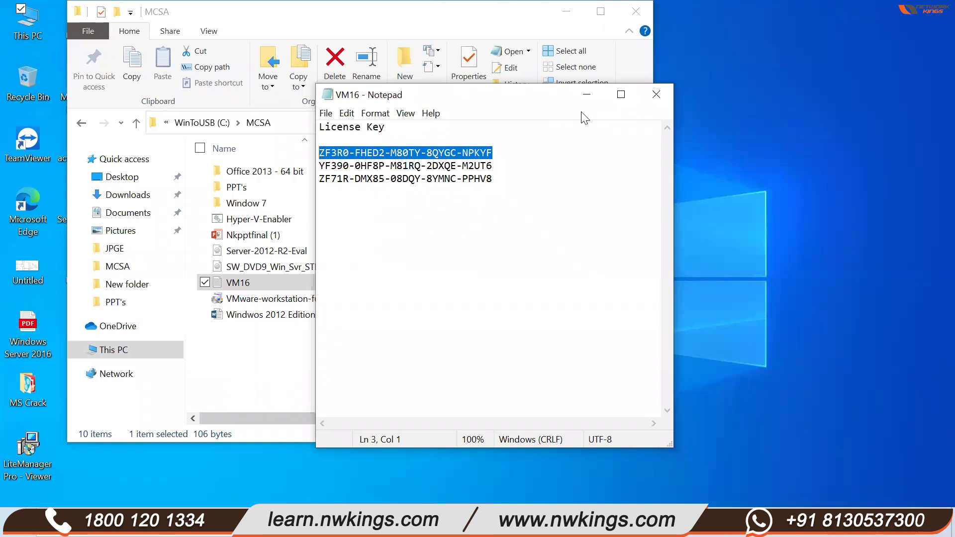
pyautogui.click(586, 94)
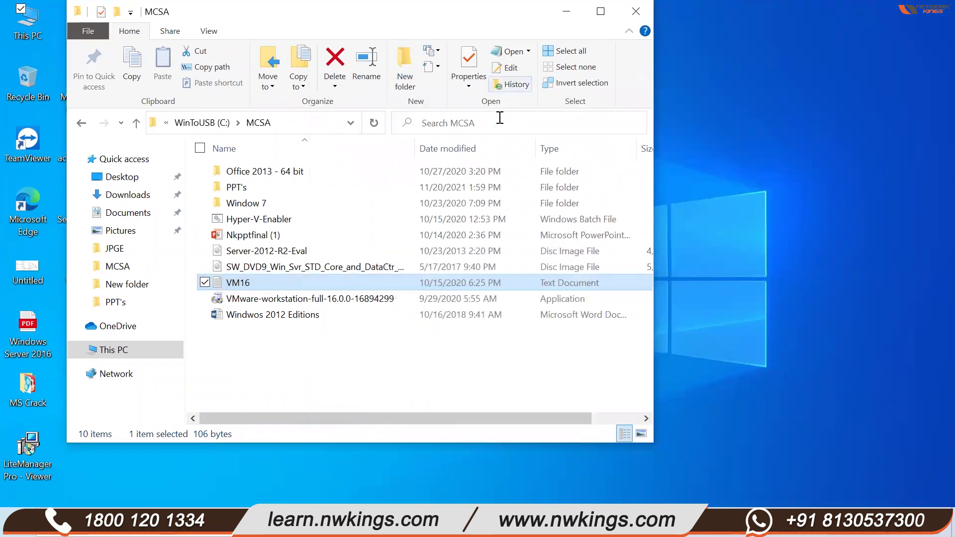
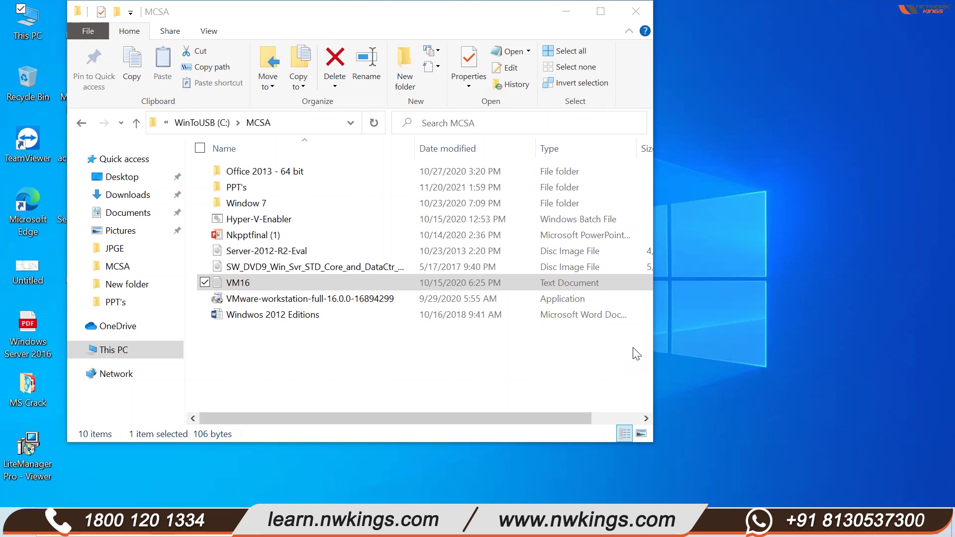
# - Open the PPT's folder, select the Windows Server 2016 presentation, then return to MCSA
pyautogui.doubleClick(242, 189)
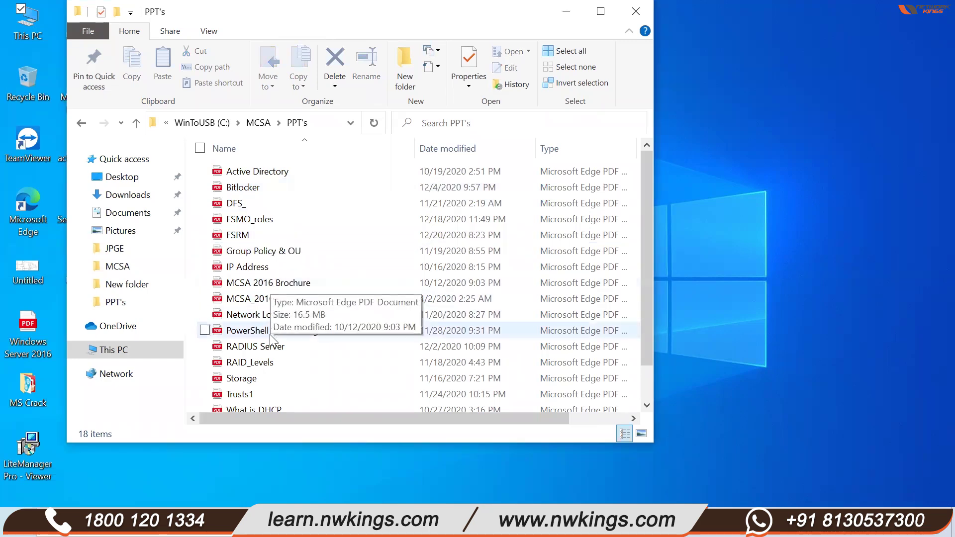
pyautogui.scroll(-1, 272, 382)
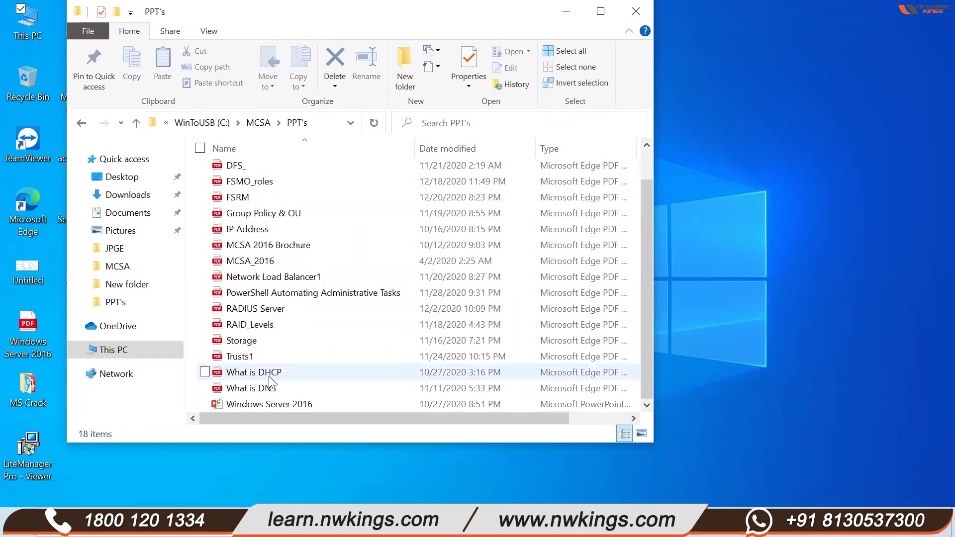
pyautogui.click(270, 405)
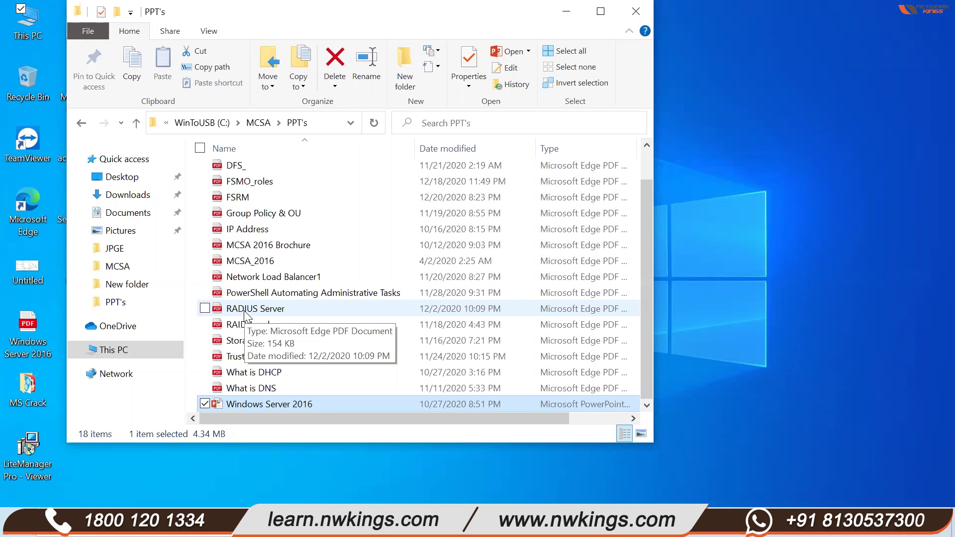
pyautogui.scroll(1, 245, 315)
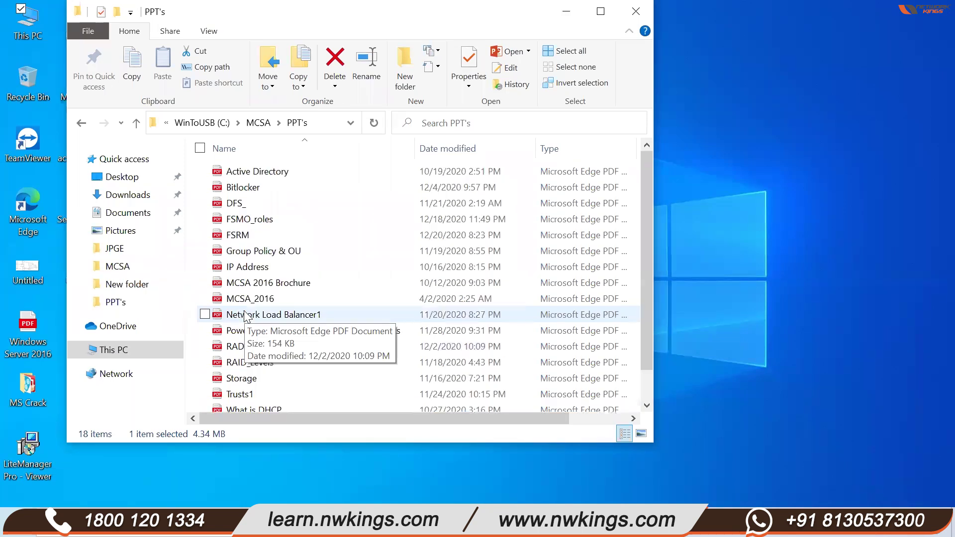
pyautogui.click(133, 125)
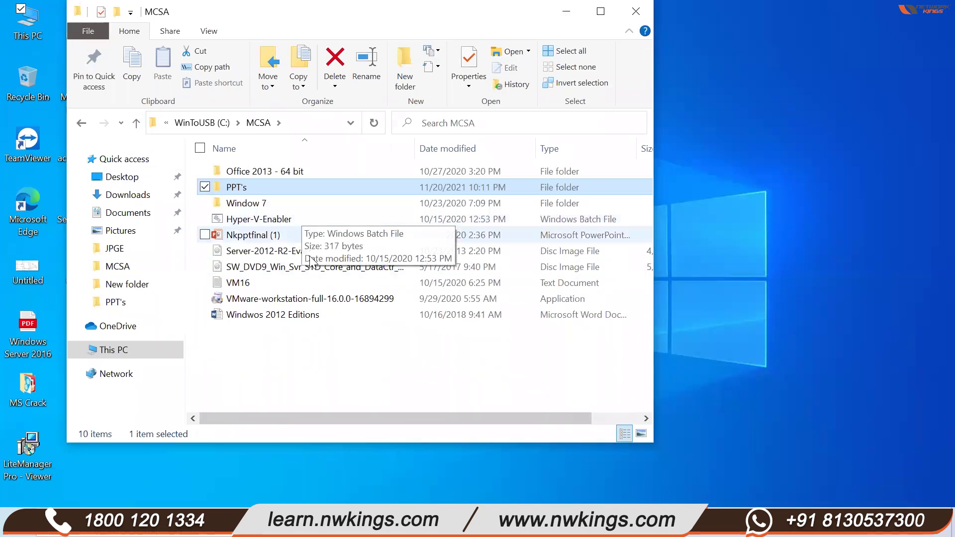
# - Reopen the PPT's folder, look over its 18 PDFs, and launch a second Explorer window
pyautogui.doubleClick(256, 192)
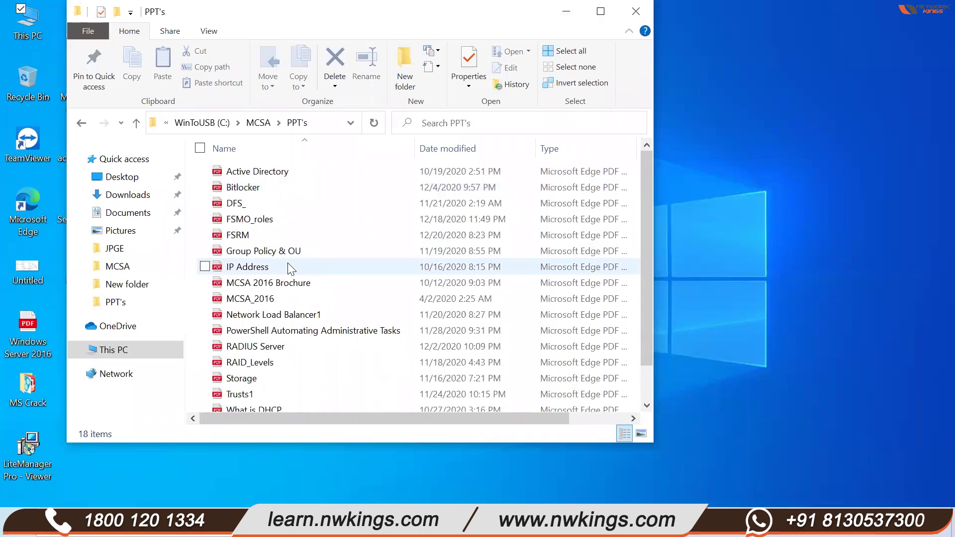
pyautogui.scroll(-1, 287, 266)
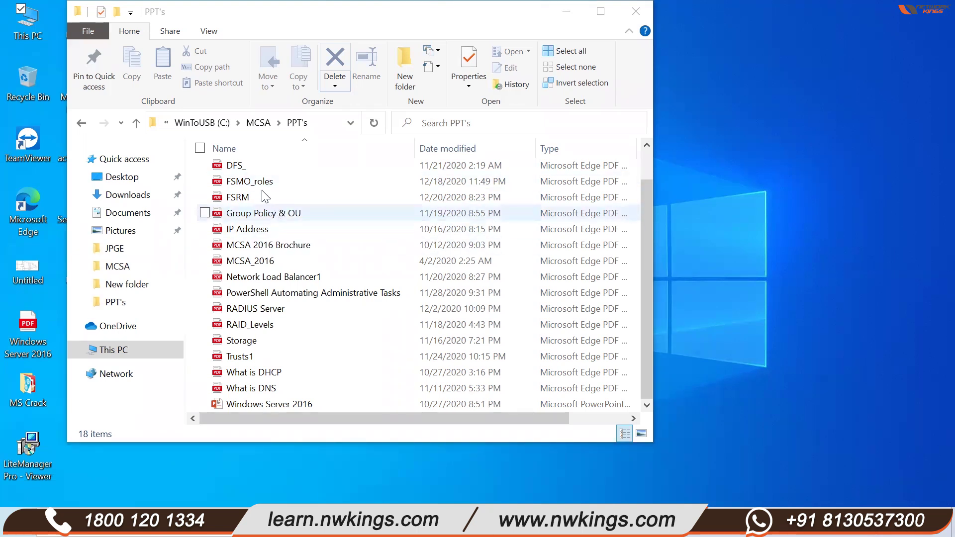
pyautogui.scroll(1, 264, 189)
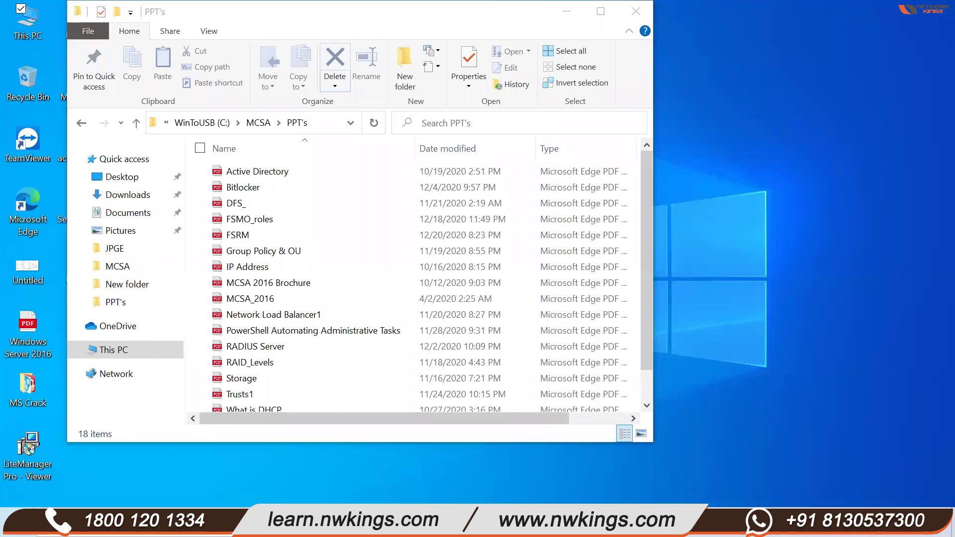
pyautogui.press('super+e')
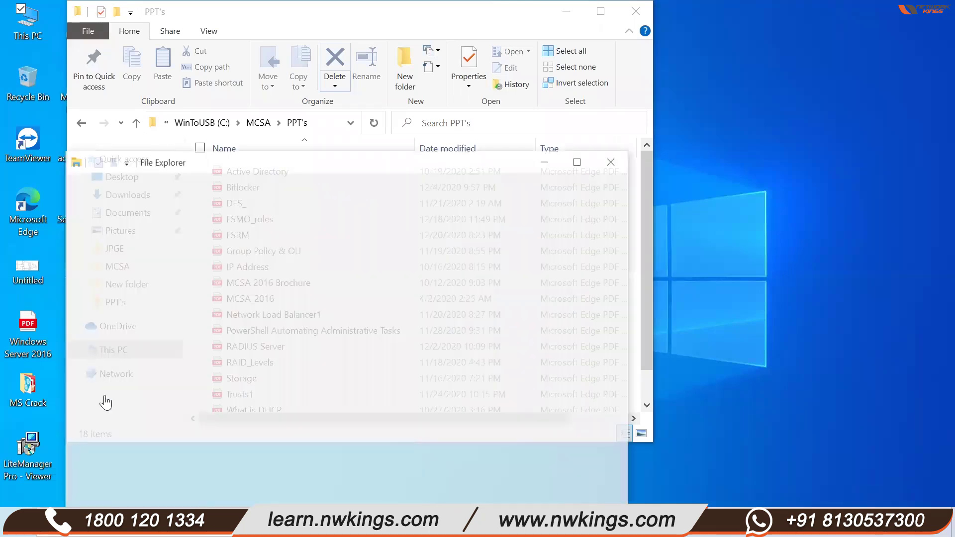
# - Go from MCSA up to drive C, into Certificates, and open the MCSA certificate PDF
pyautogui.click(110, 400)
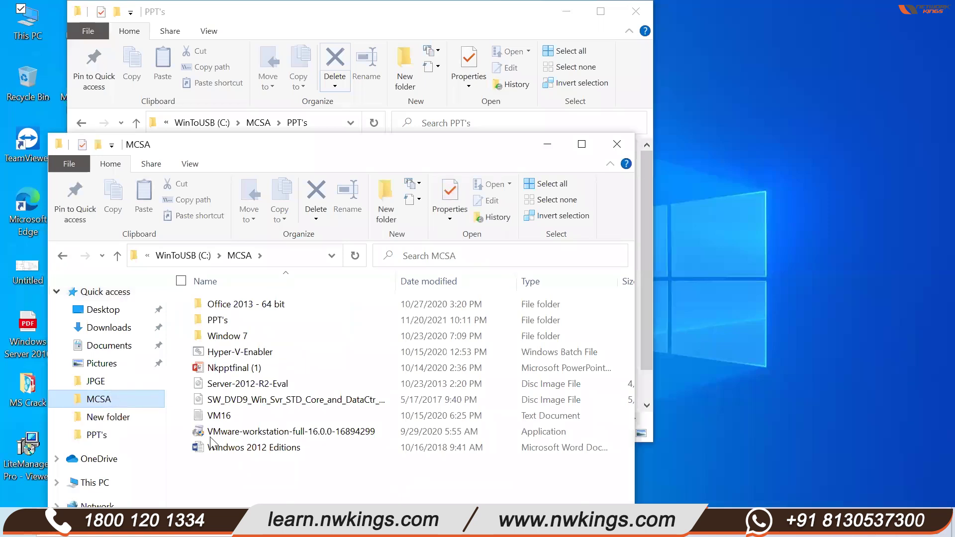
pyautogui.click(118, 256)
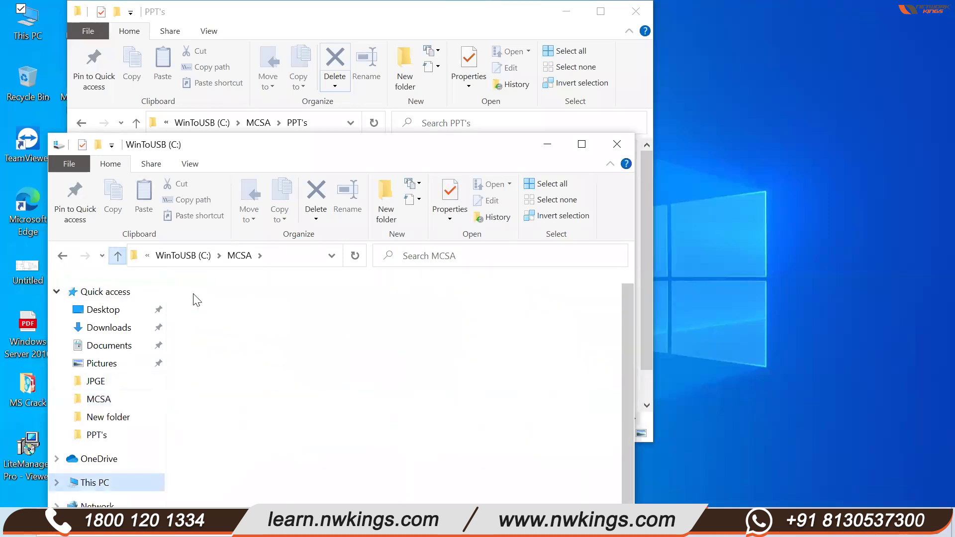
pyautogui.doubleClick(256, 324)
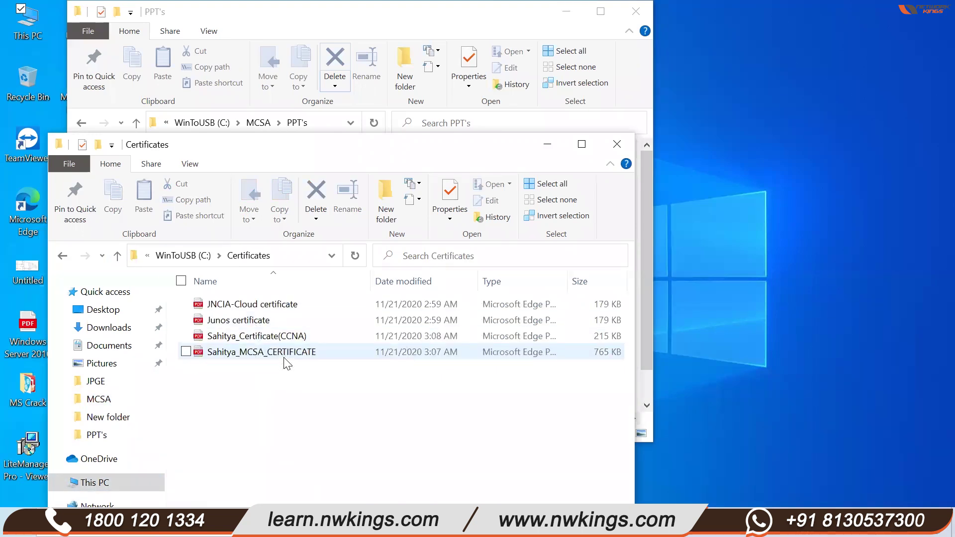
pyautogui.click(284, 351)
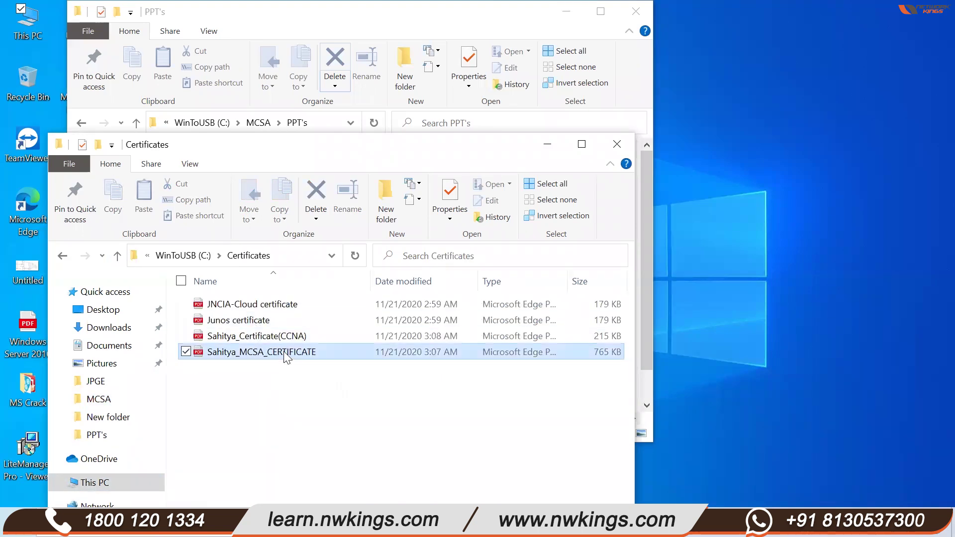
pyautogui.doubleClick(284, 351)
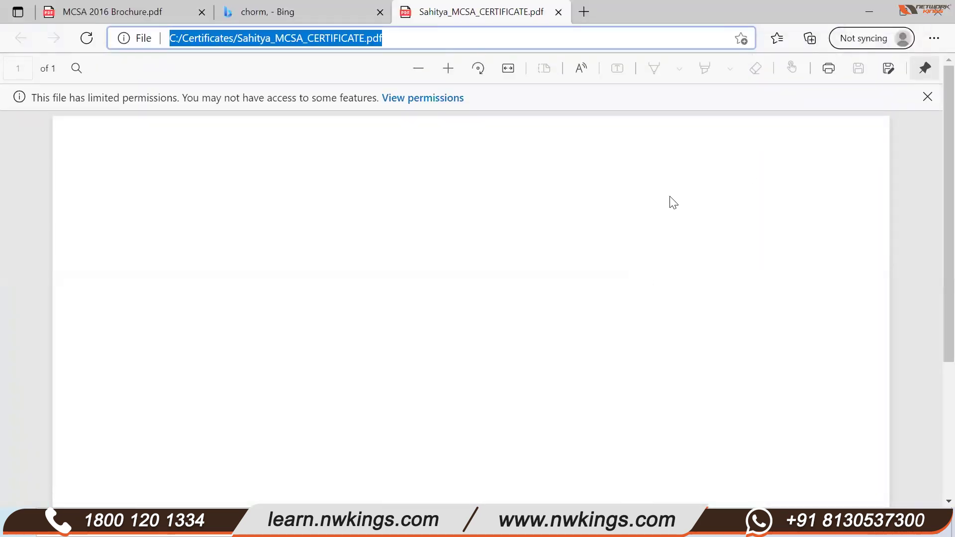
# - Review the Microsoft Certified Solutions Associate certificate and its file path, then minimize Edge
pyautogui.scroll(-4, 412, 347)
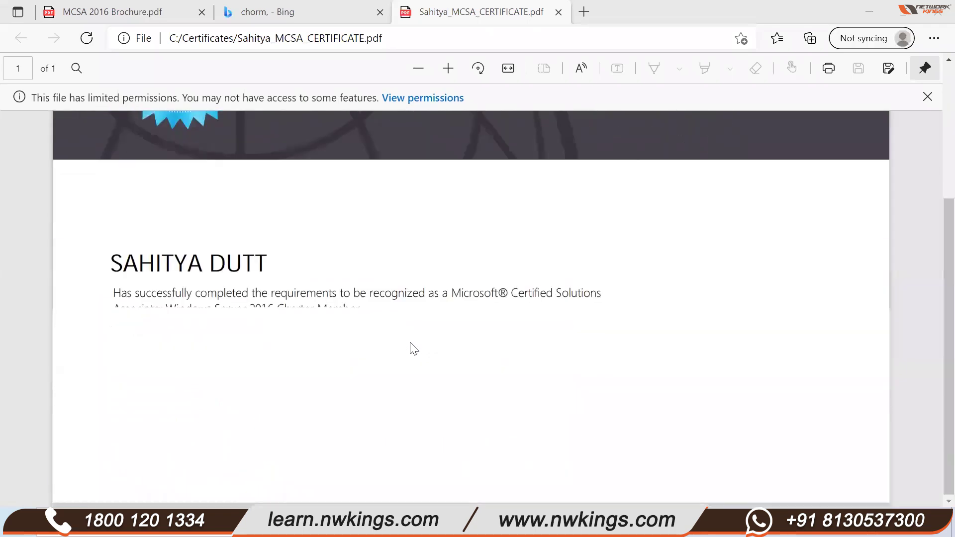
pyautogui.scroll(4, 412, 347)
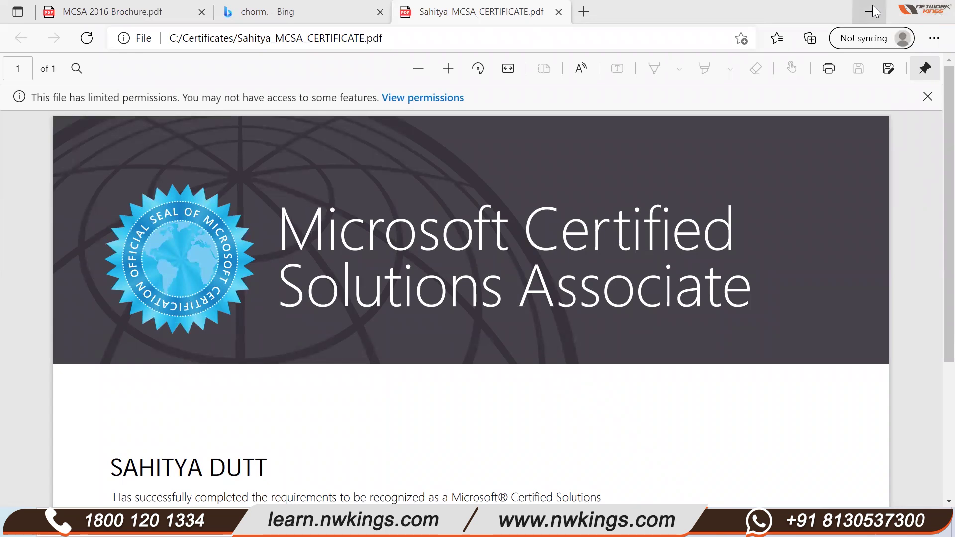
pyautogui.hotkey('ctrl', 'l')
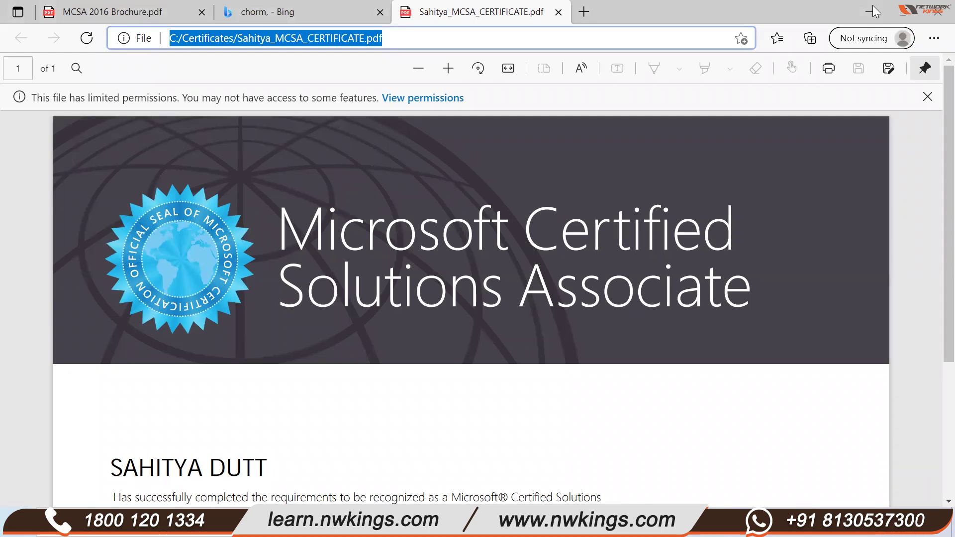
pyautogui.click(873, 6)
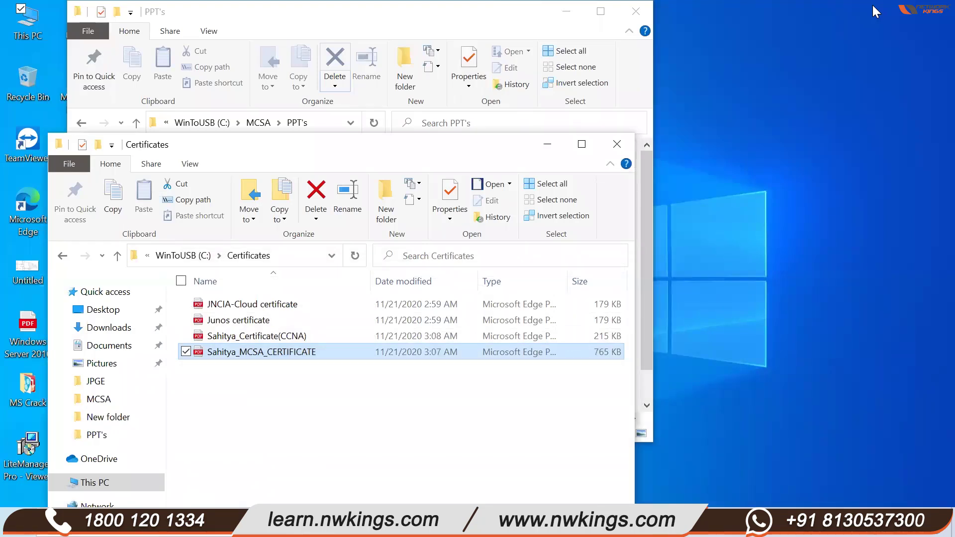
# - Close the Certificates window and scroll the PPT's folder's 18 items to MCSA_2016
pyautogui.click(621, 146)
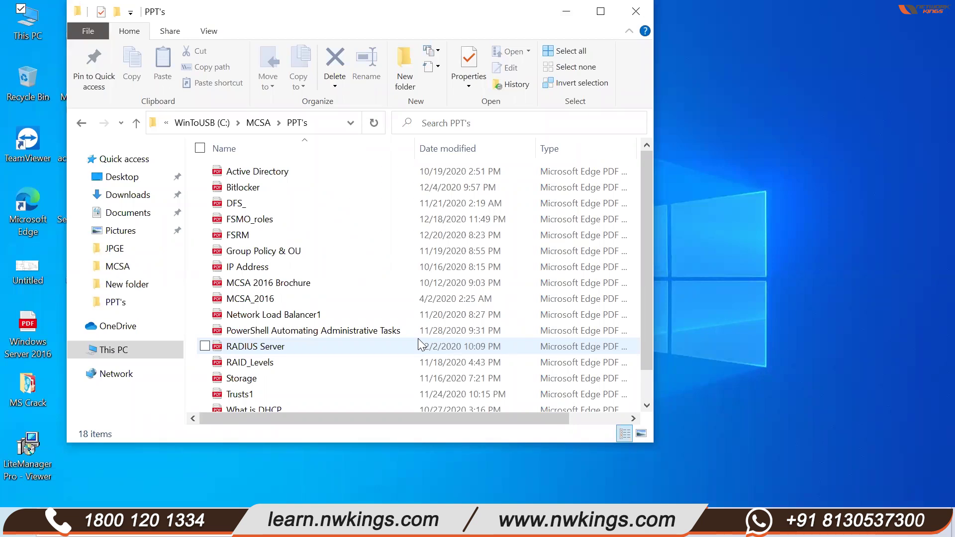
pyautogui.scroll(-1, 418, 339)
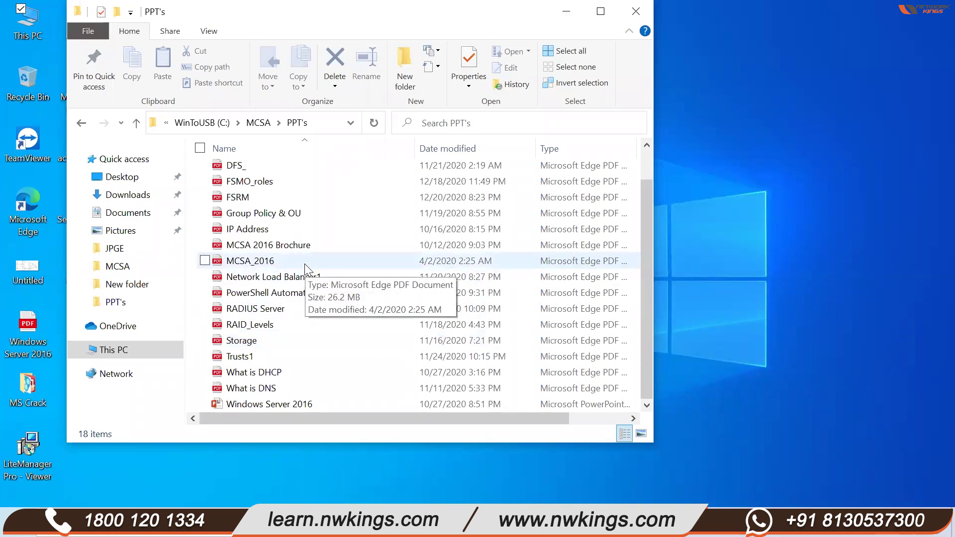
# - Open MCSA_2016.pdf in Edge, page through its opening pages, and return to the cover
pyautogui.doubleClick(250, 261)
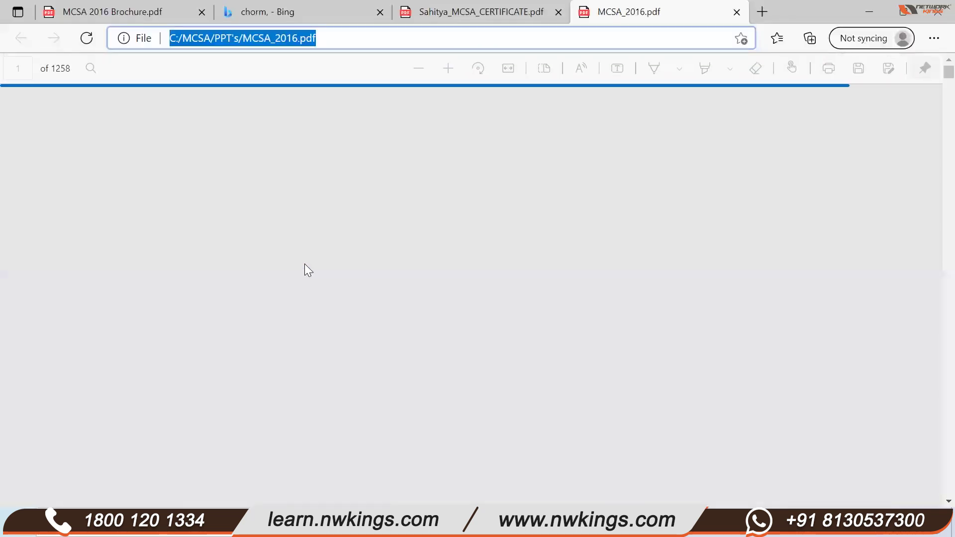
pyautogui.scroll(-1, 304, 268)
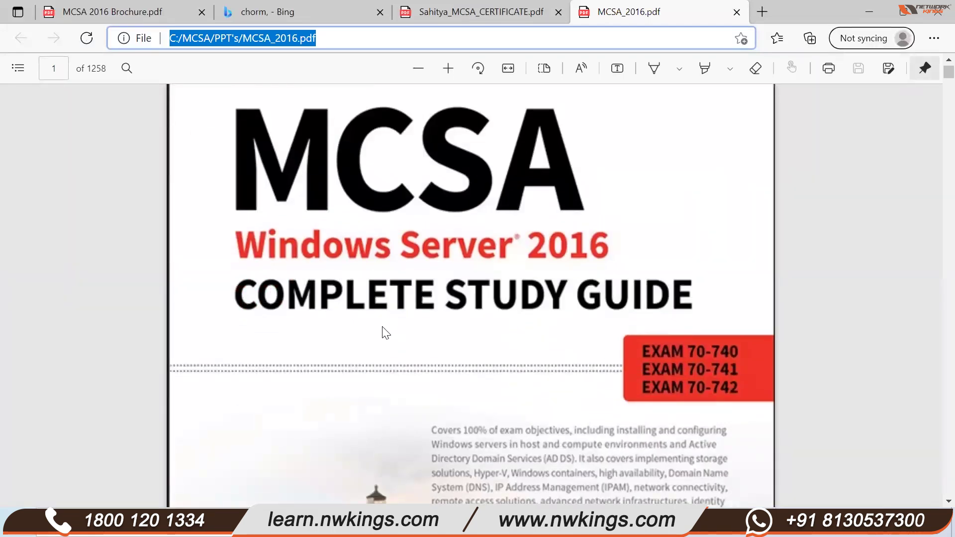
pyautogui.scroll(-10, 383, 327)
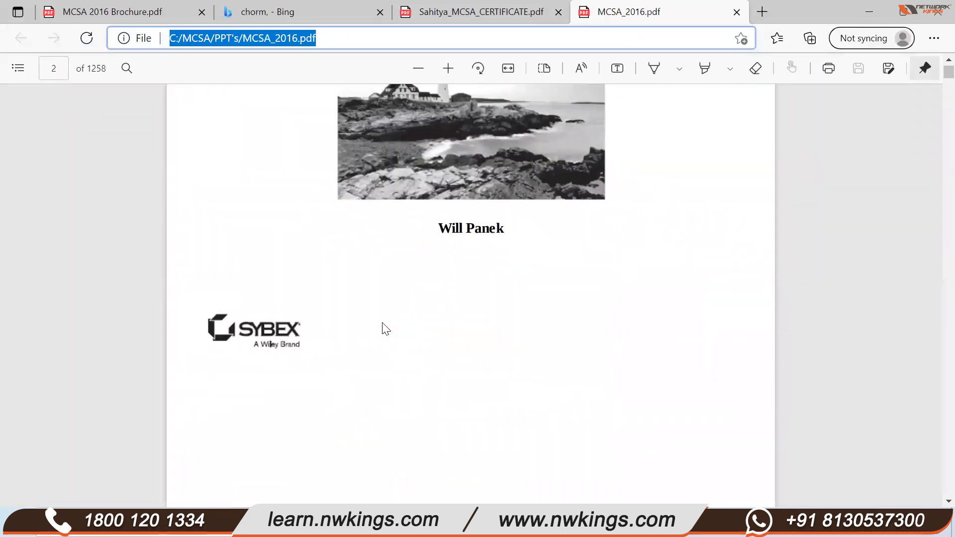
pyautogui.scroll(-8, 348, 330)
pyautogui.scroll(-5, 348, 341)
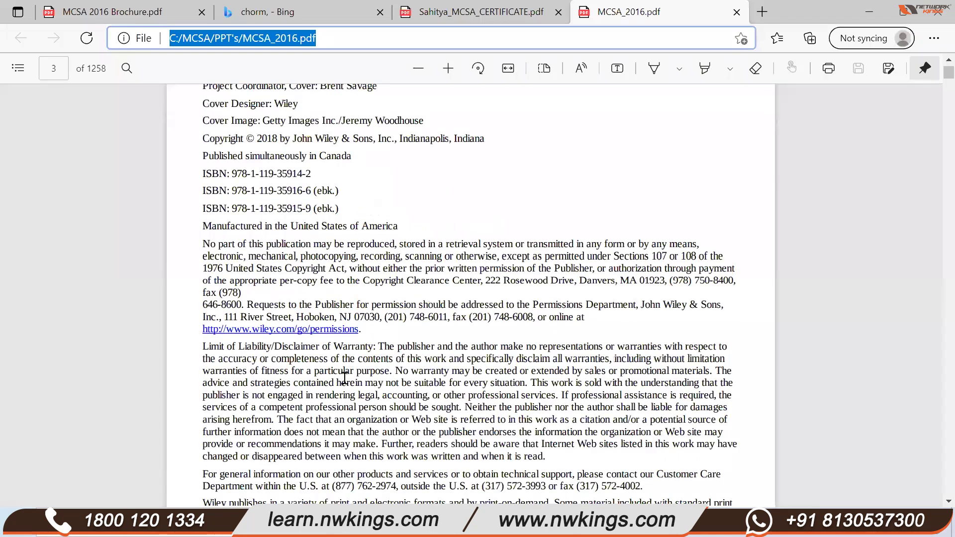
pyautogui.scroll(-3, 344, 378)
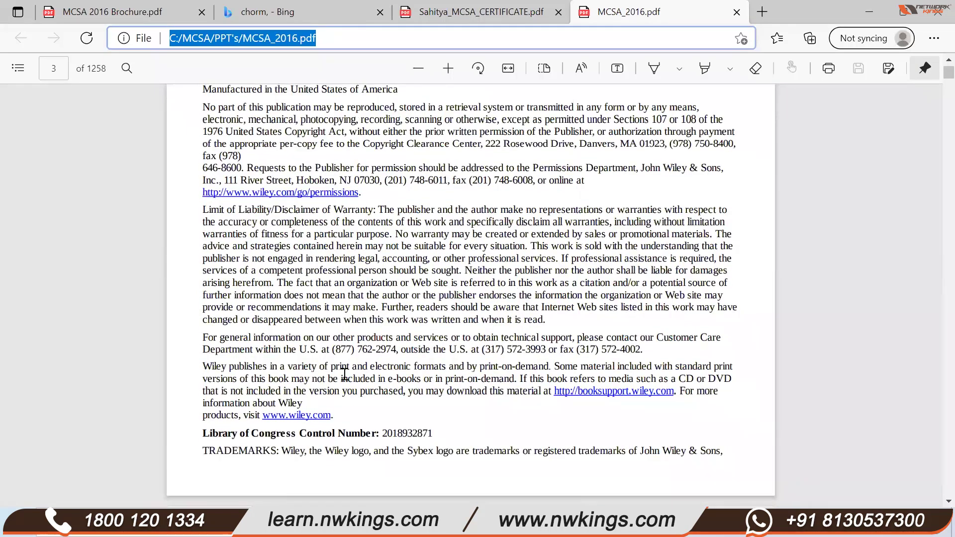
pyautogui.scroll(-8, 344, 374)
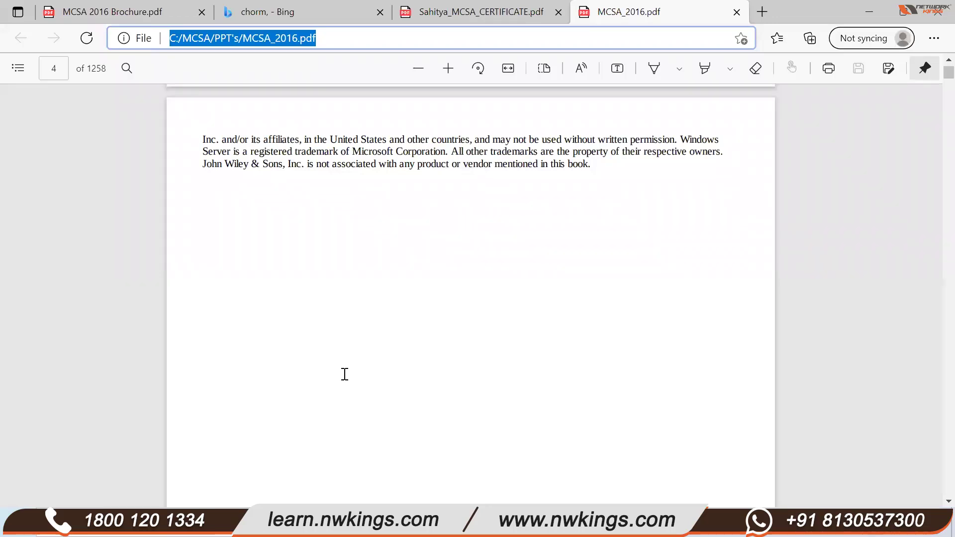
pyautogui.scroll(-10, 345, 374)
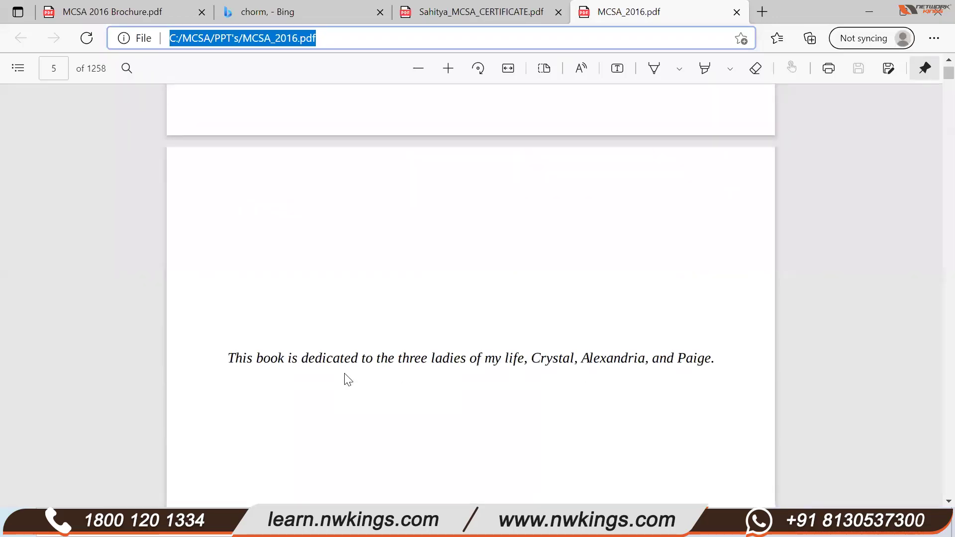
pyautogui.scroll(-5, 349, 379)
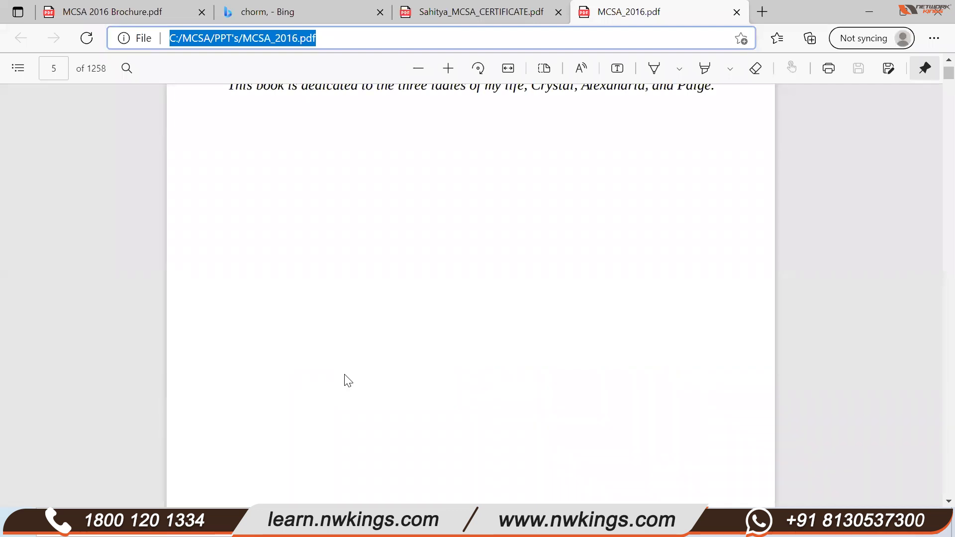
pyautogui.scroll(-8, 345, 378)
pyautogui.scroll(-5, 339, 328)
pyautogui.scroll(20, 338, 328)
pyautogui.scroll(20, 341, 329)
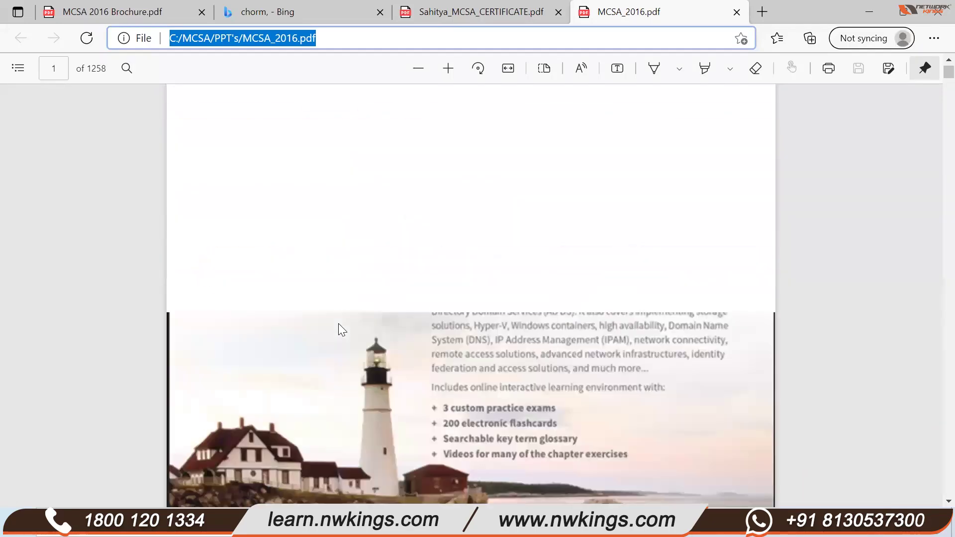